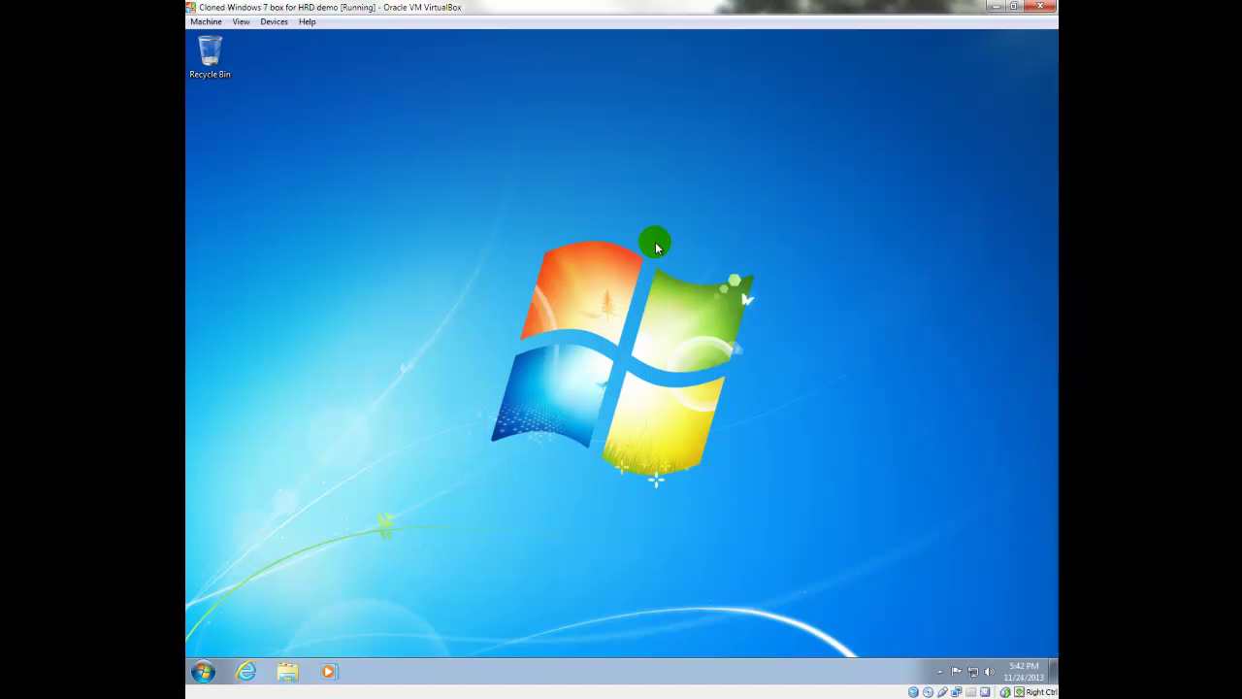
click(248, 671)
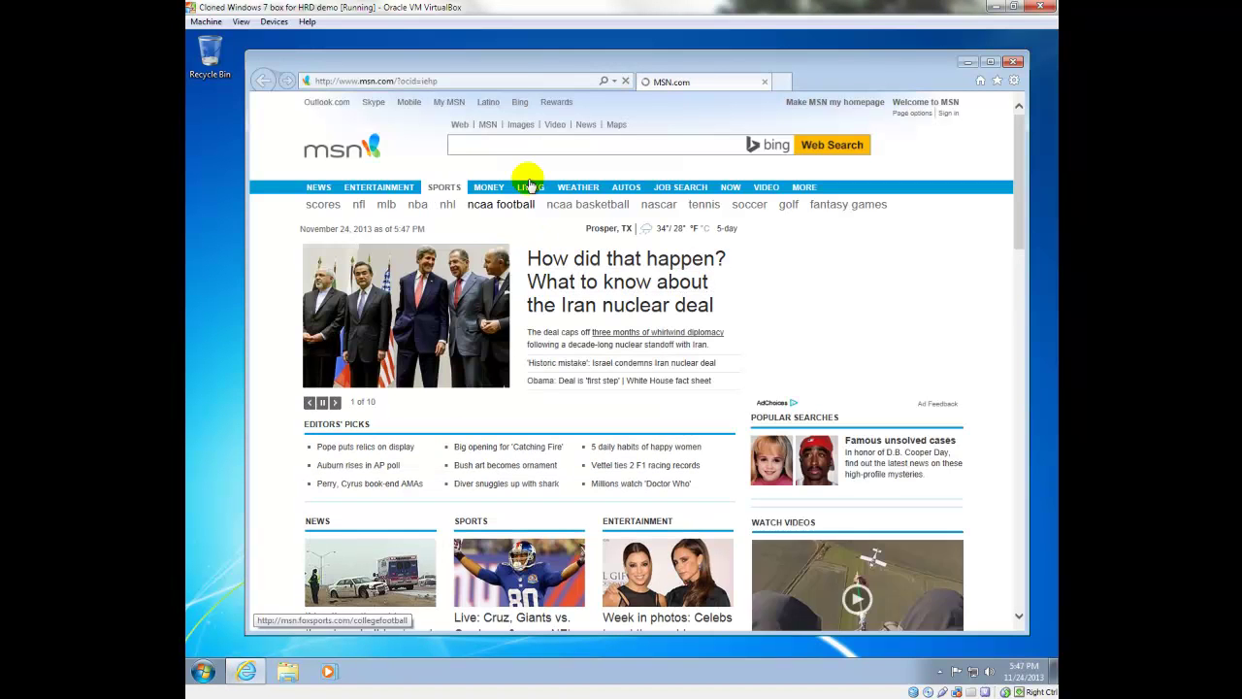
click(521, 82)
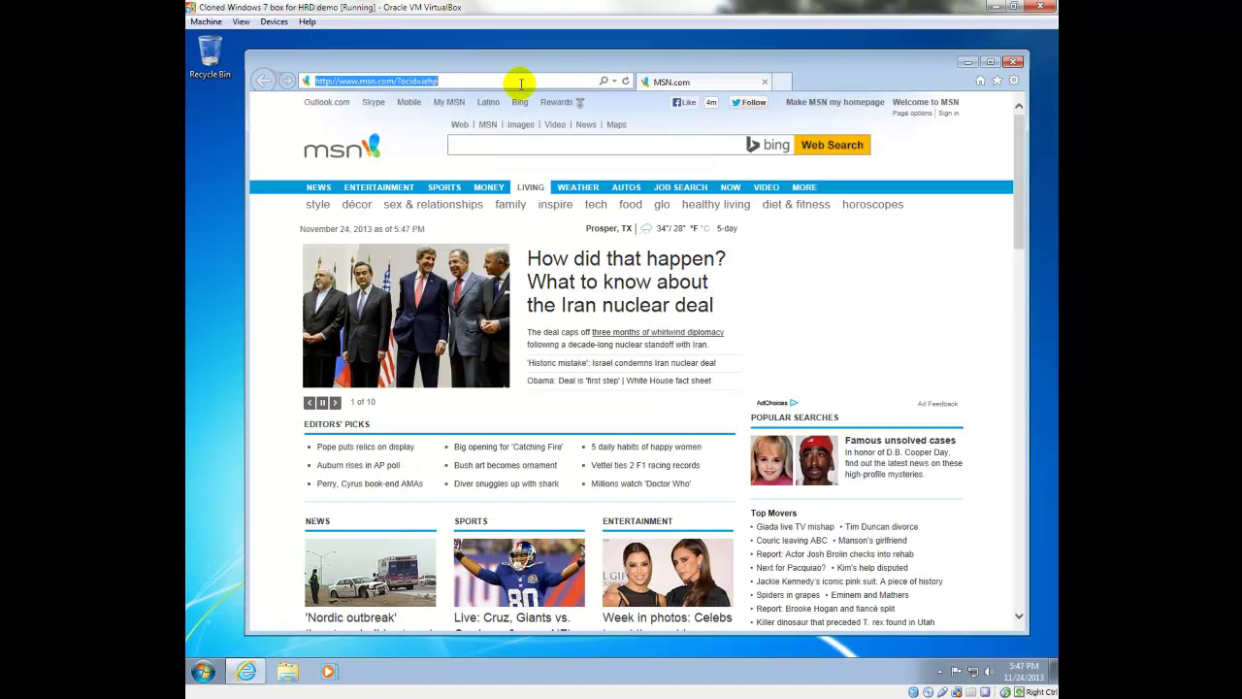
text(www.hrds)
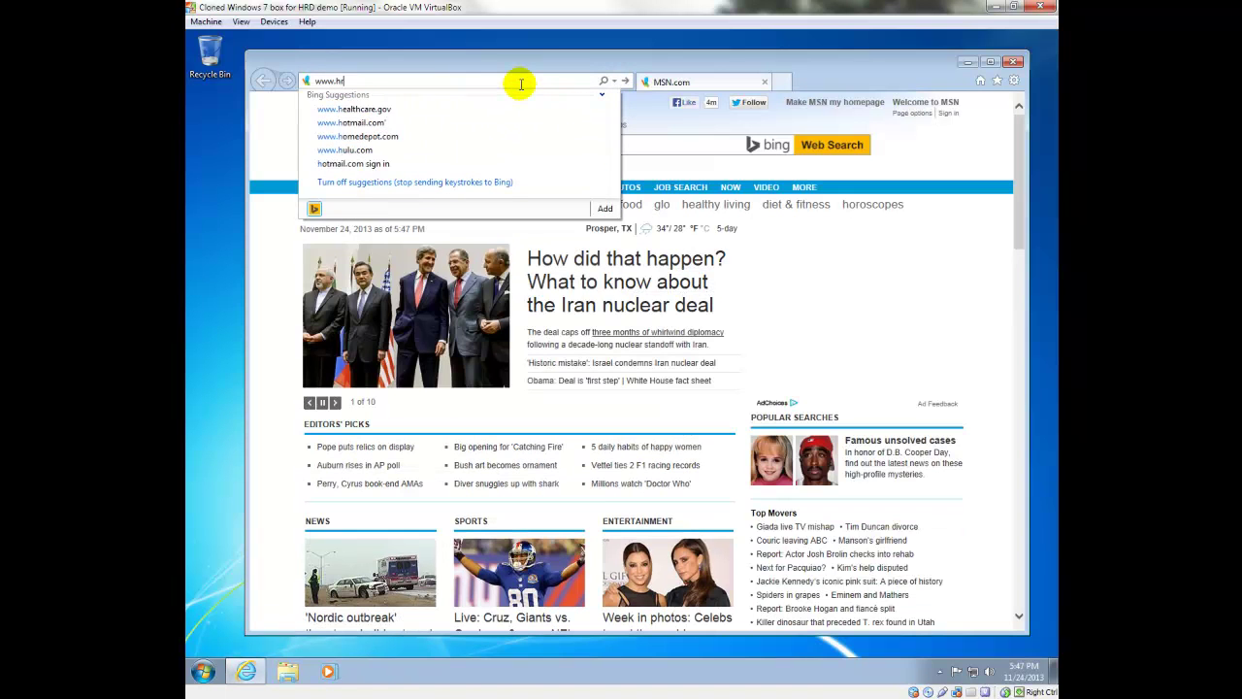
text(oftwar)
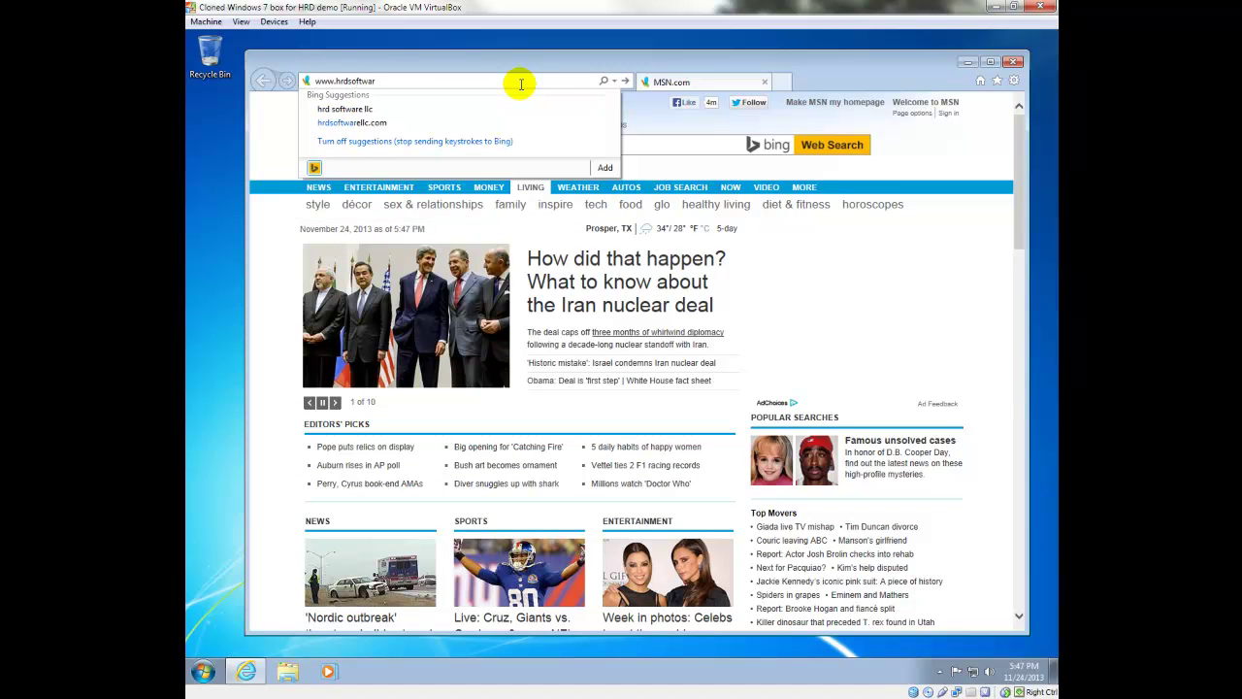
text(ellc.com)
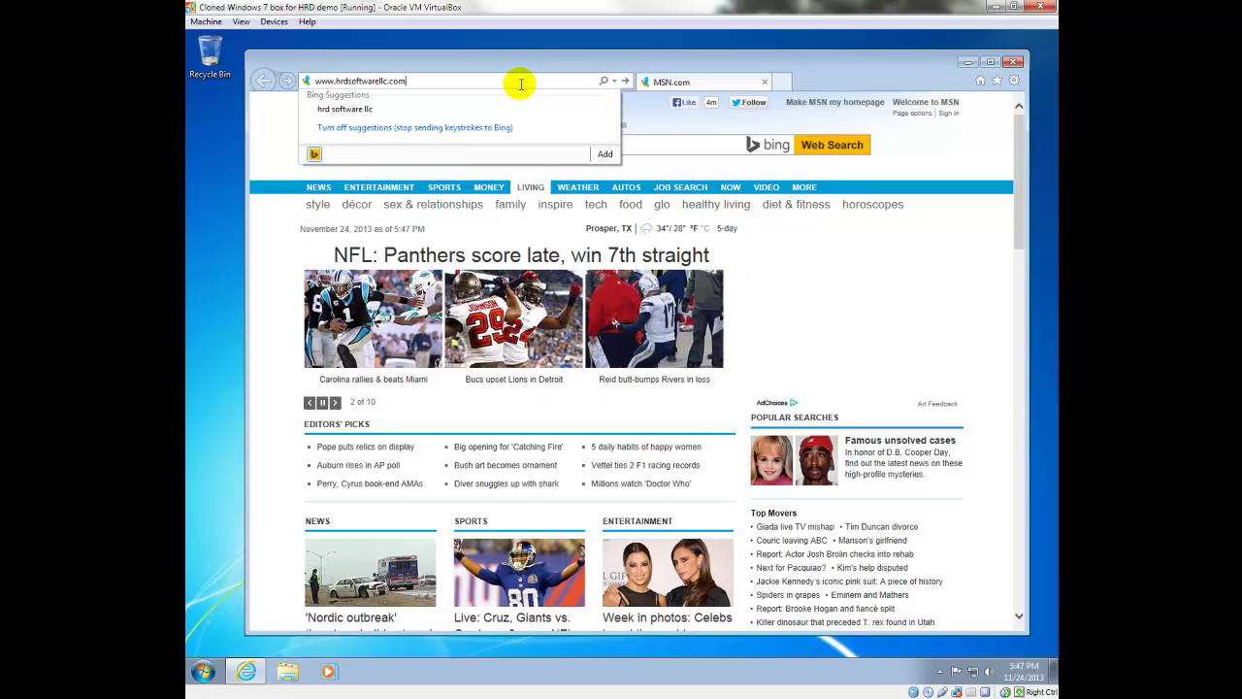
key(Return)
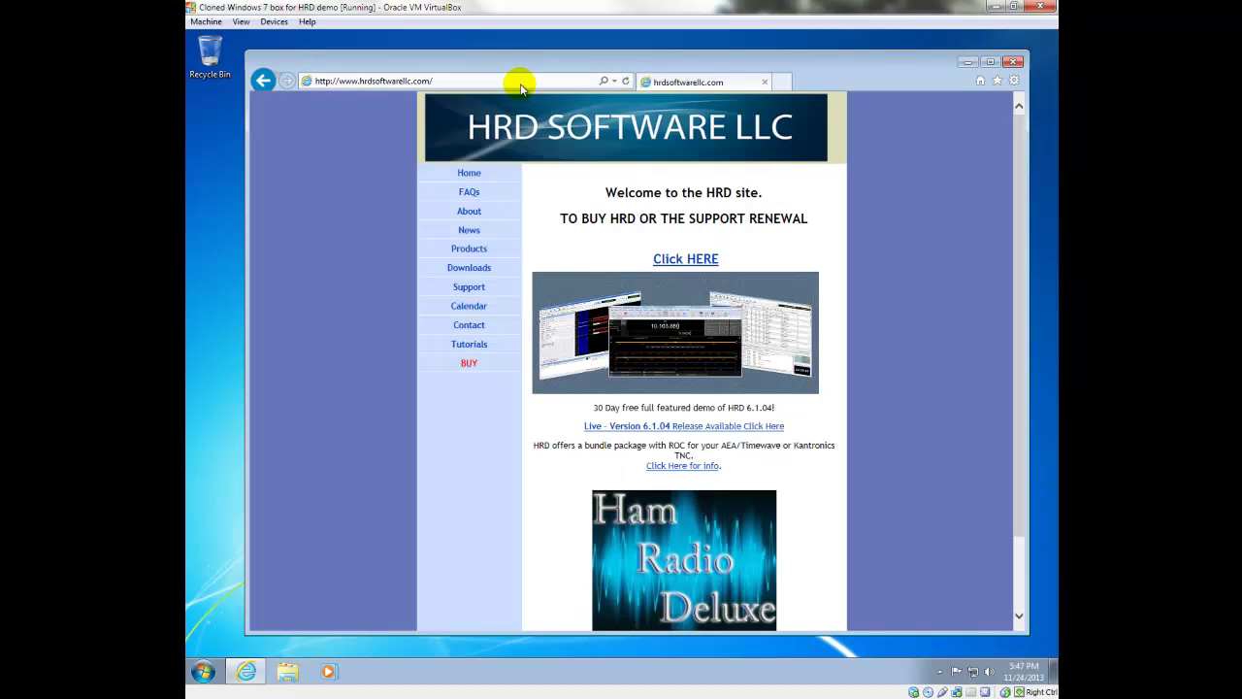
click(473, 268)
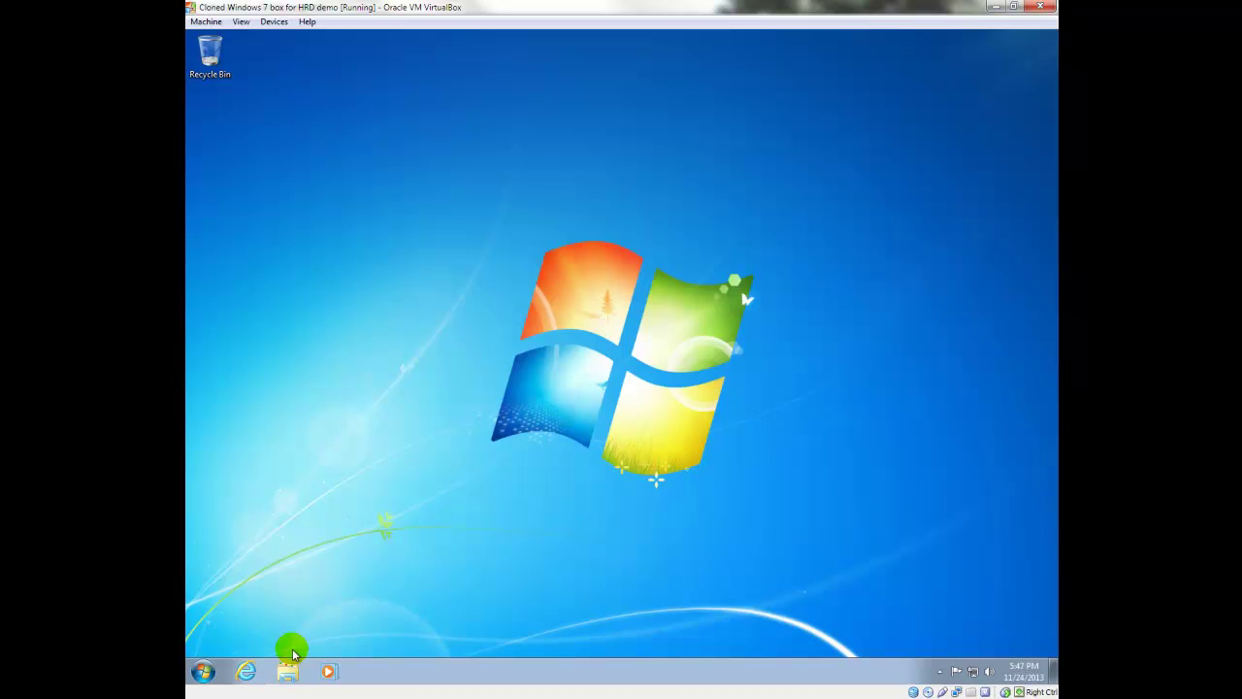
Step: Run setuphrd6104189 from the Downloads folder, allow it to make changes, and install the required Microsoft Visual C++ 2010 Redistributable Package (x86)
click(288, 669)
click(444, 226)
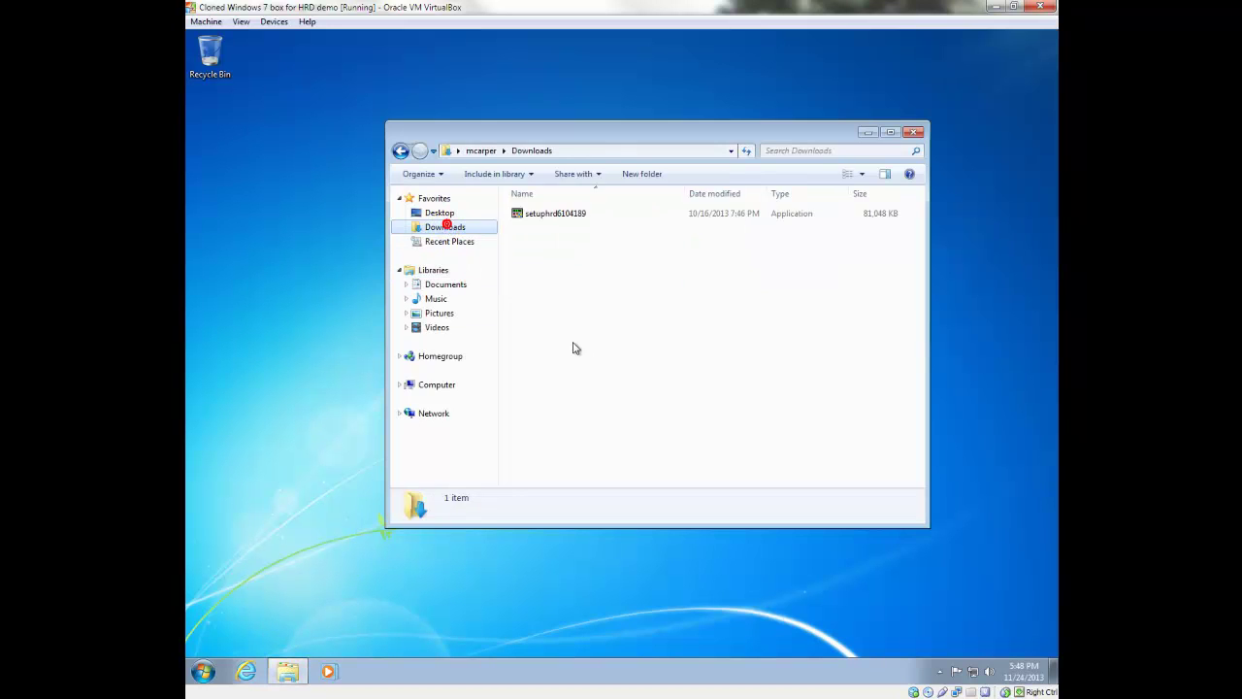
double_click(549, 213)
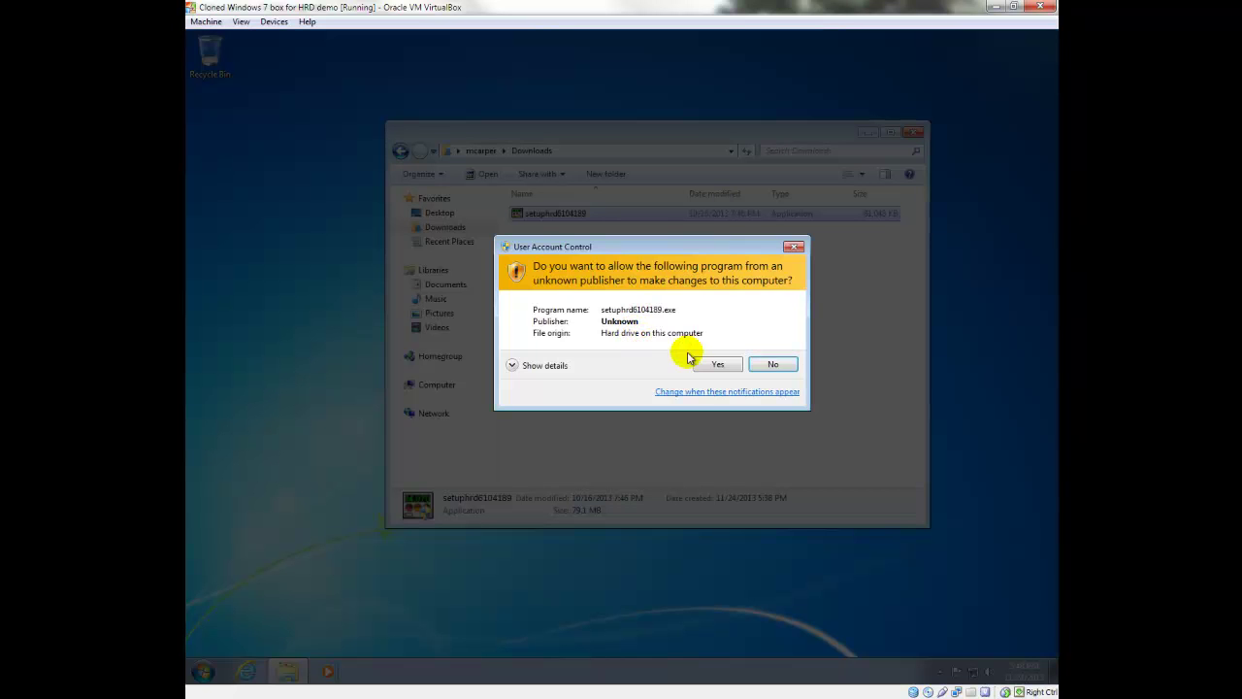
click(716, 364)
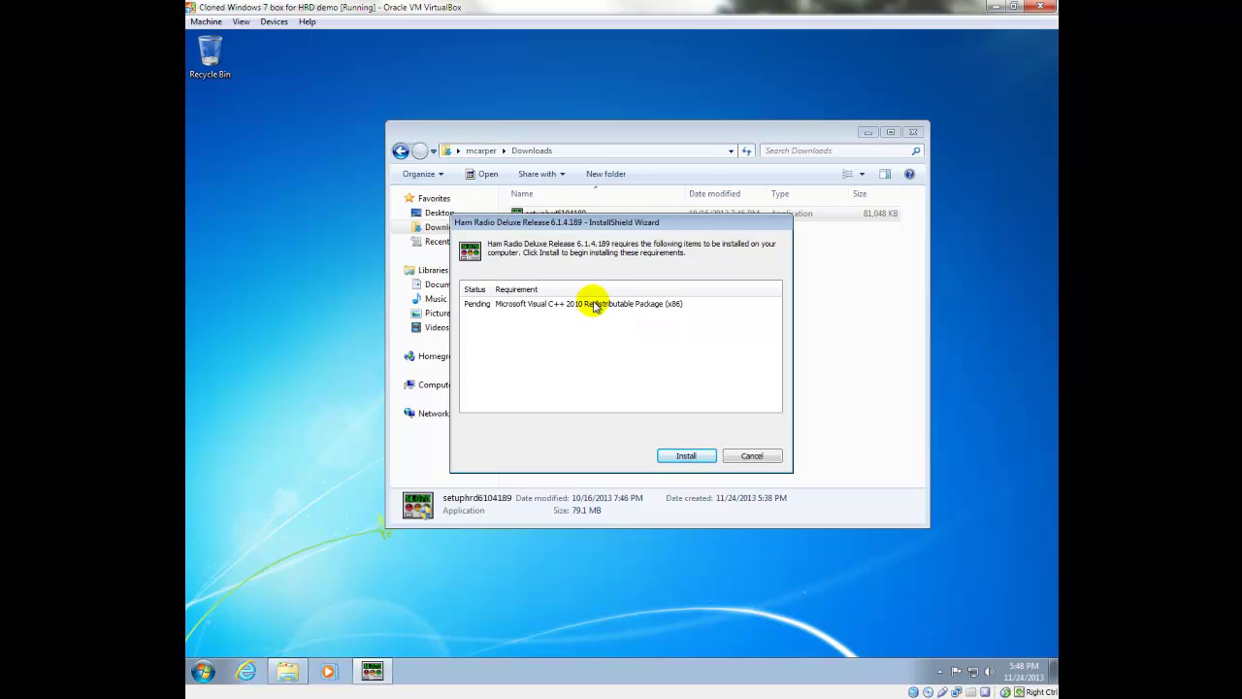
click(653, 458)
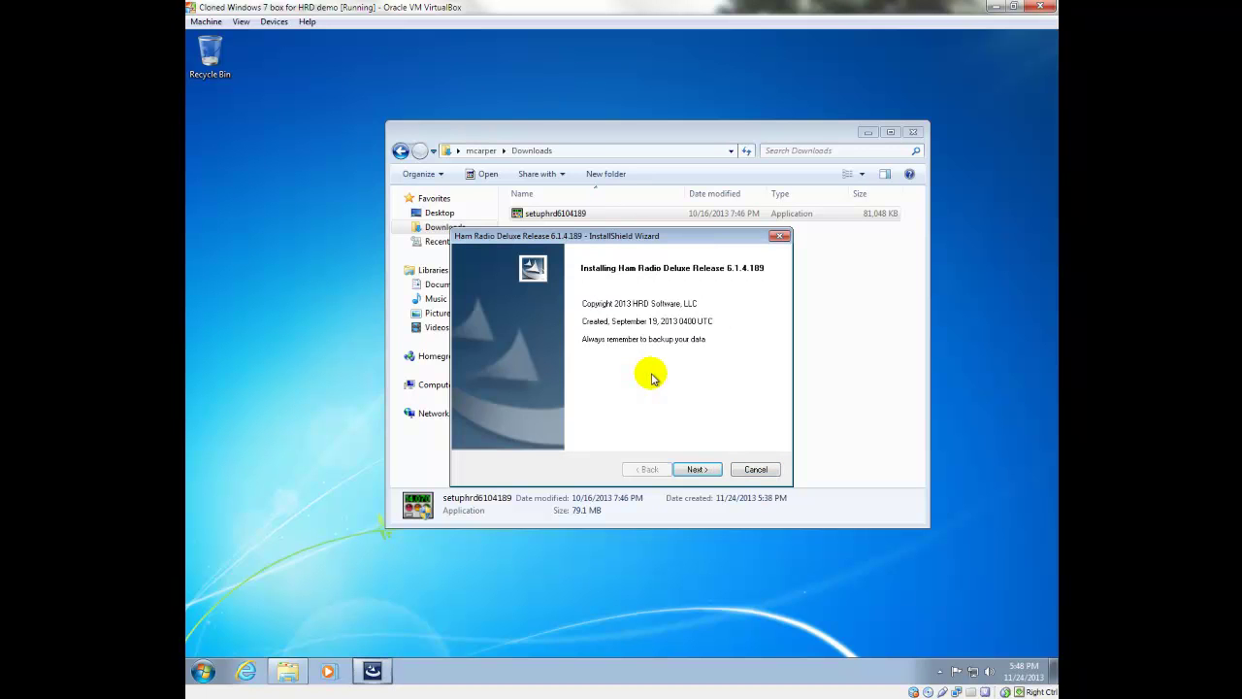
Step: Install Ham Radio Deluxe Release 6.1.4.189 through the setup wizard and finish with the option to start the program enabled
click(695, 470)
click(476, 418)
click(695, 468)
click(695, 466)
click(697, 468)
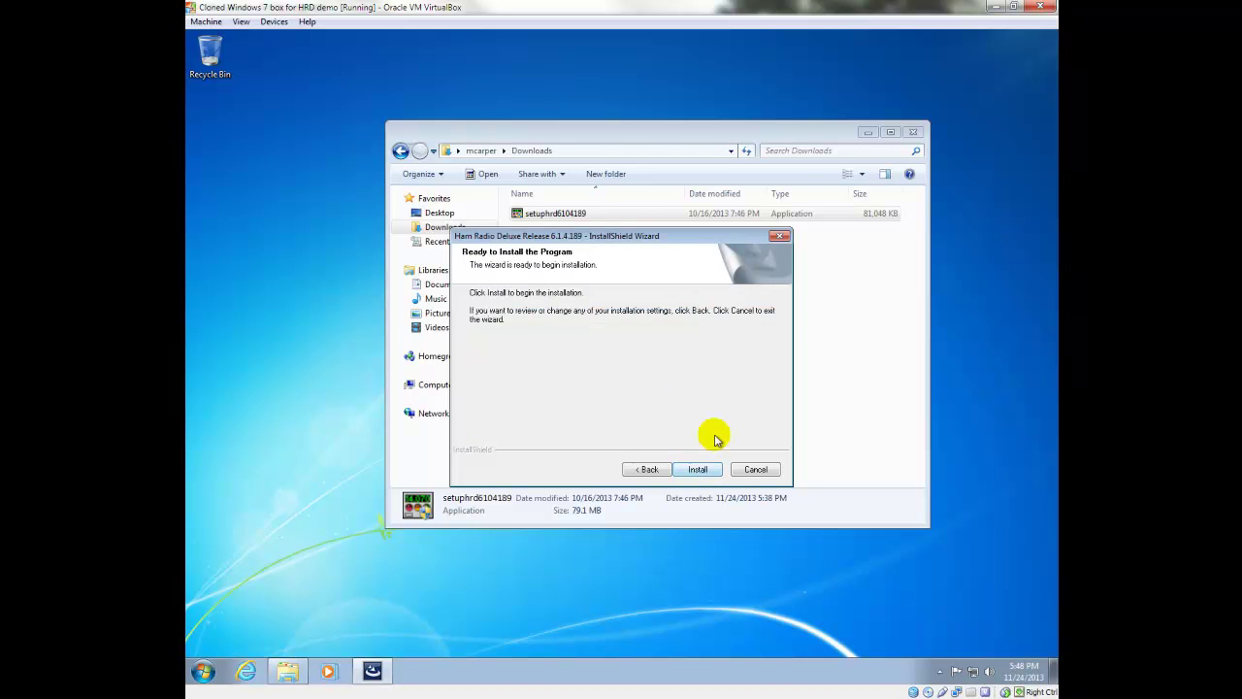
click(699, 470)
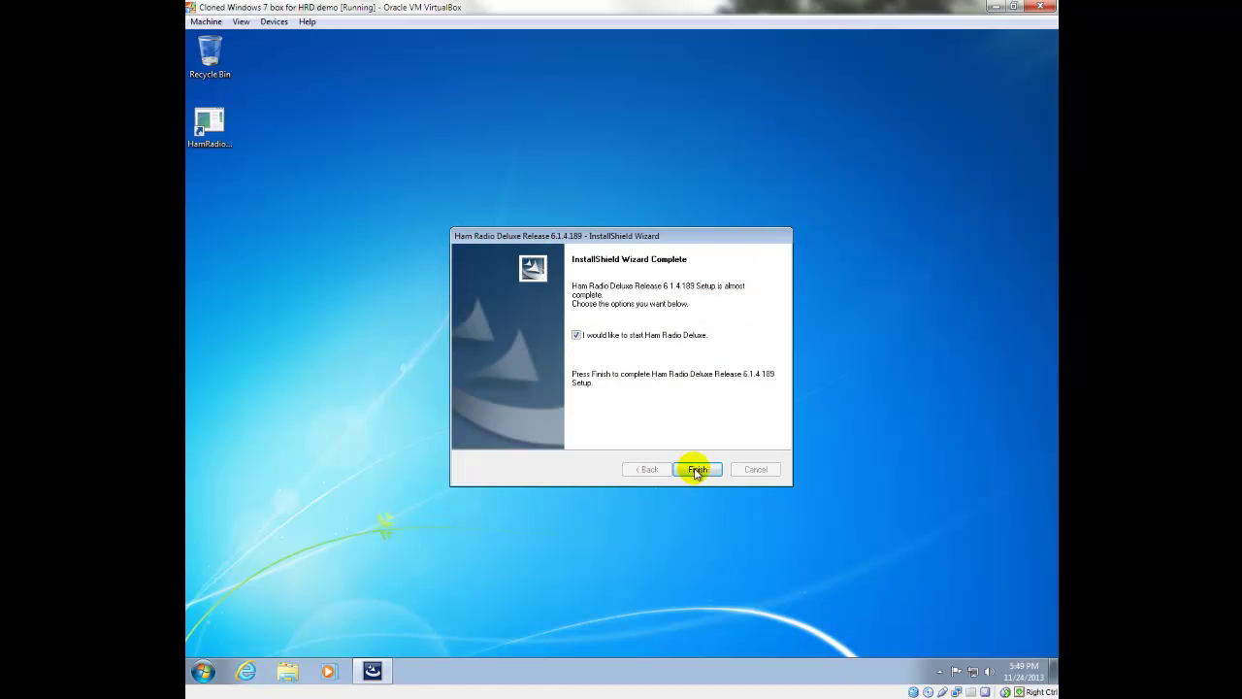
click(697, 470)
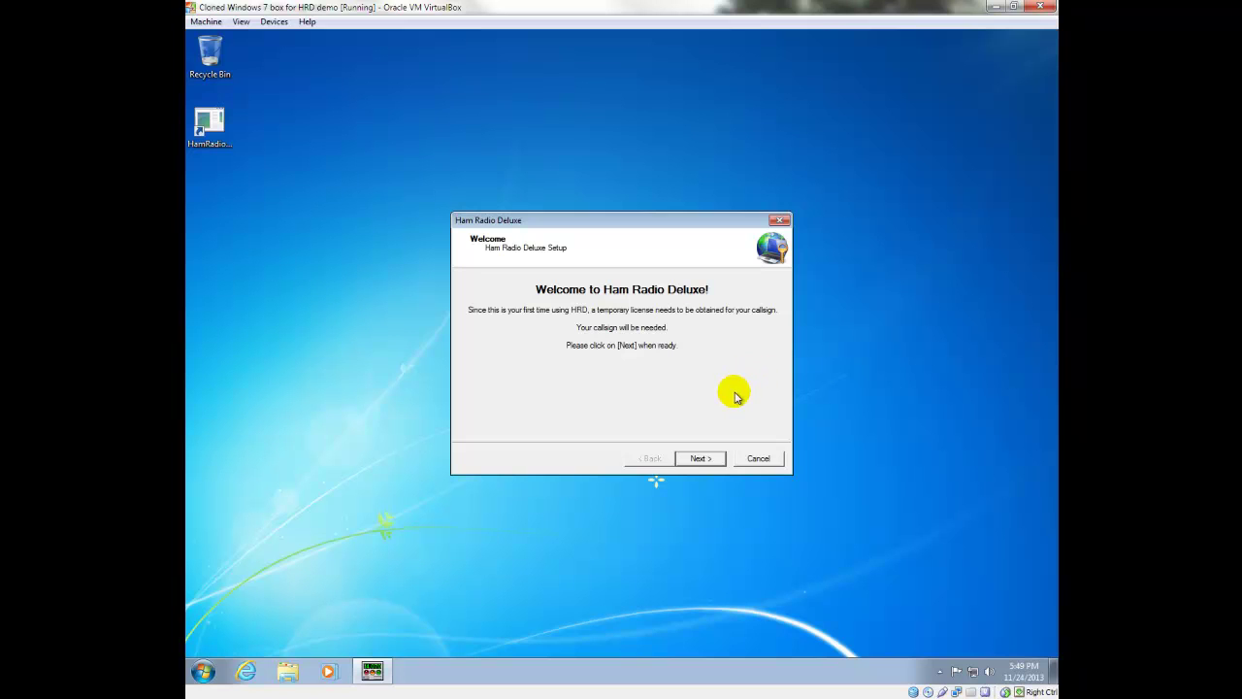
Step: Request the temporary license by entering the operator's callsign, and continue past the License Manager
click(705, 459)
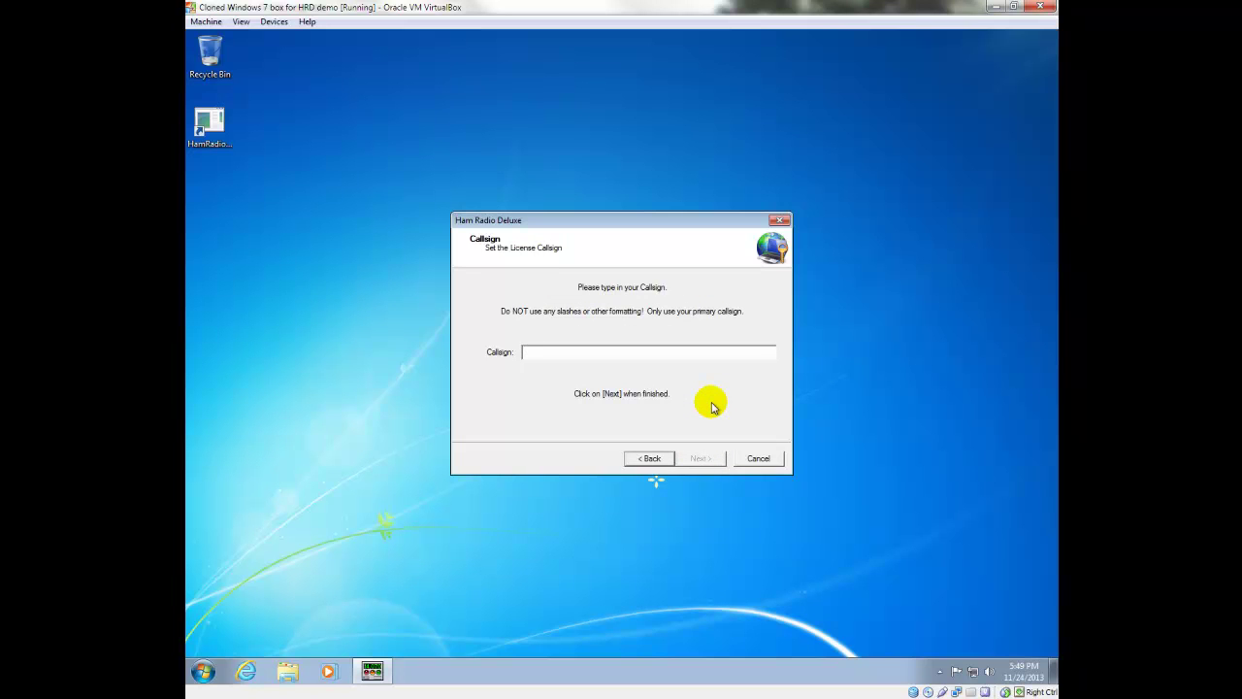
text(WA9PIE)
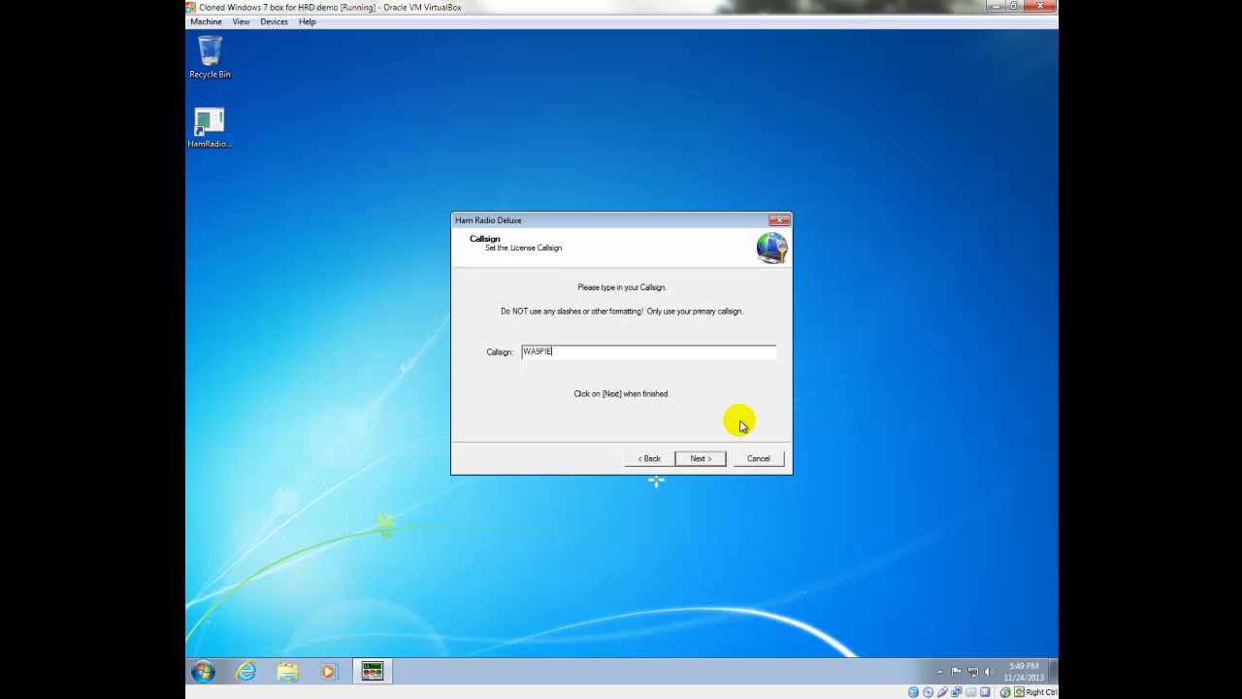
click(703, 458)
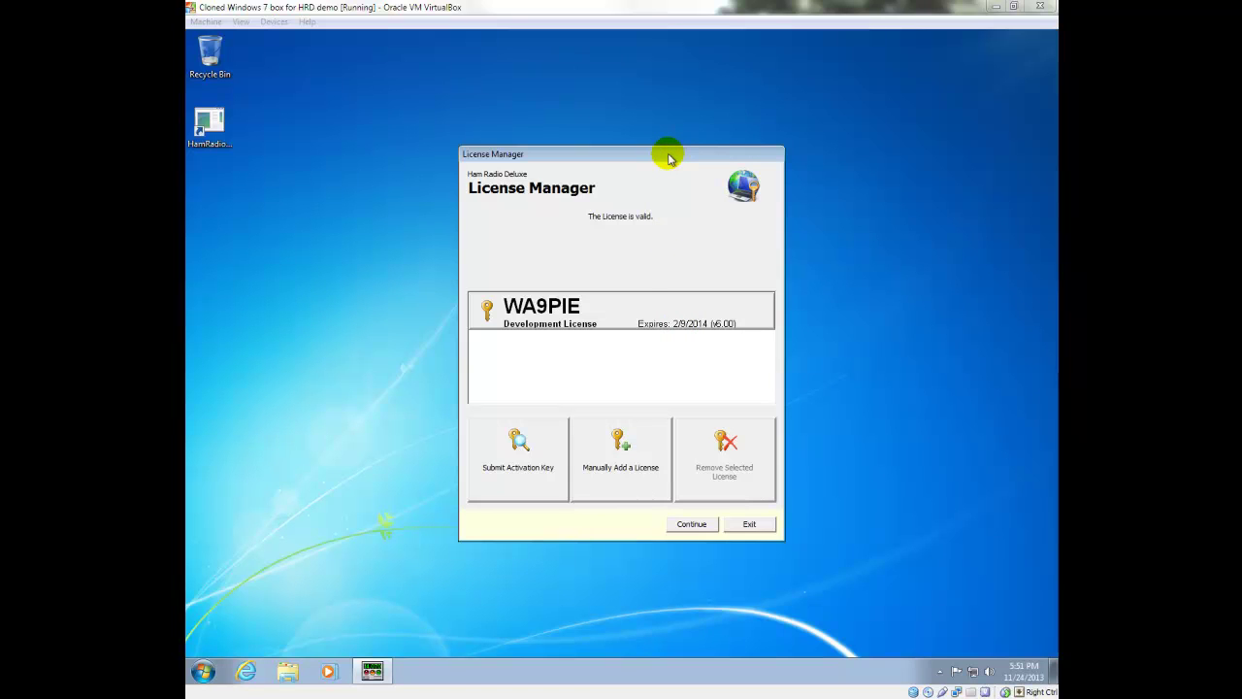
click(692, 525)
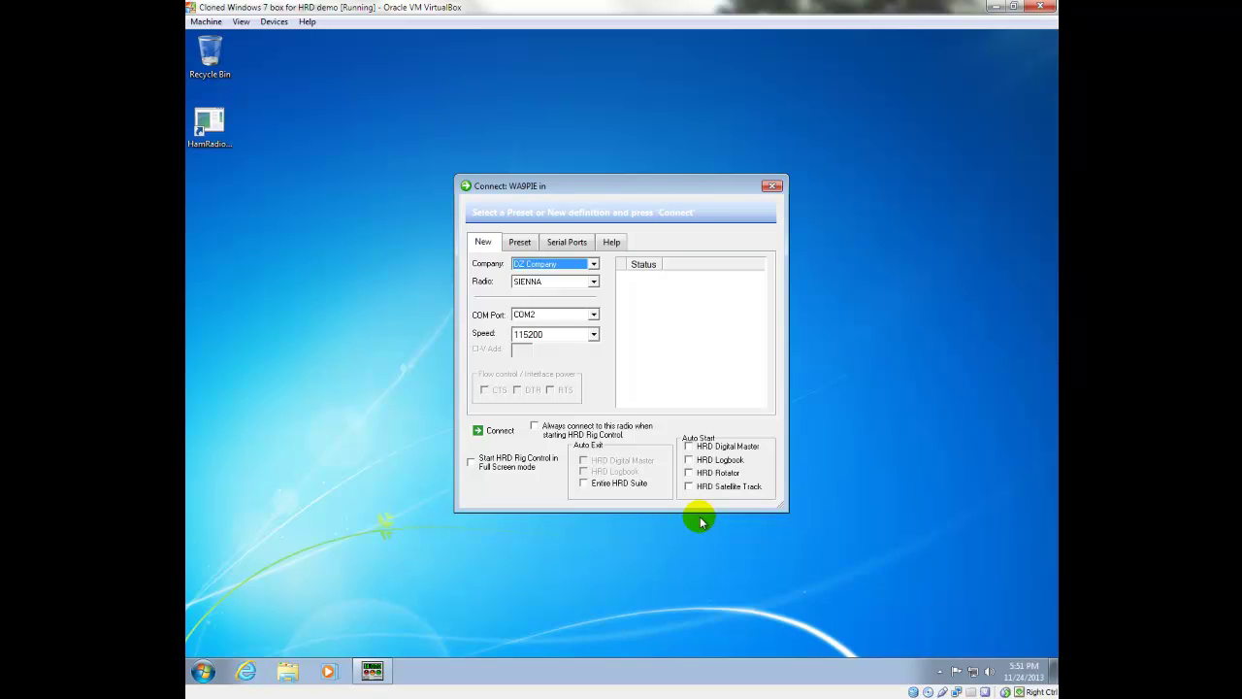
Step: Select the Dem-o-Matic company with the FT-2000: Demo radio and connect to it
click(592, 265)
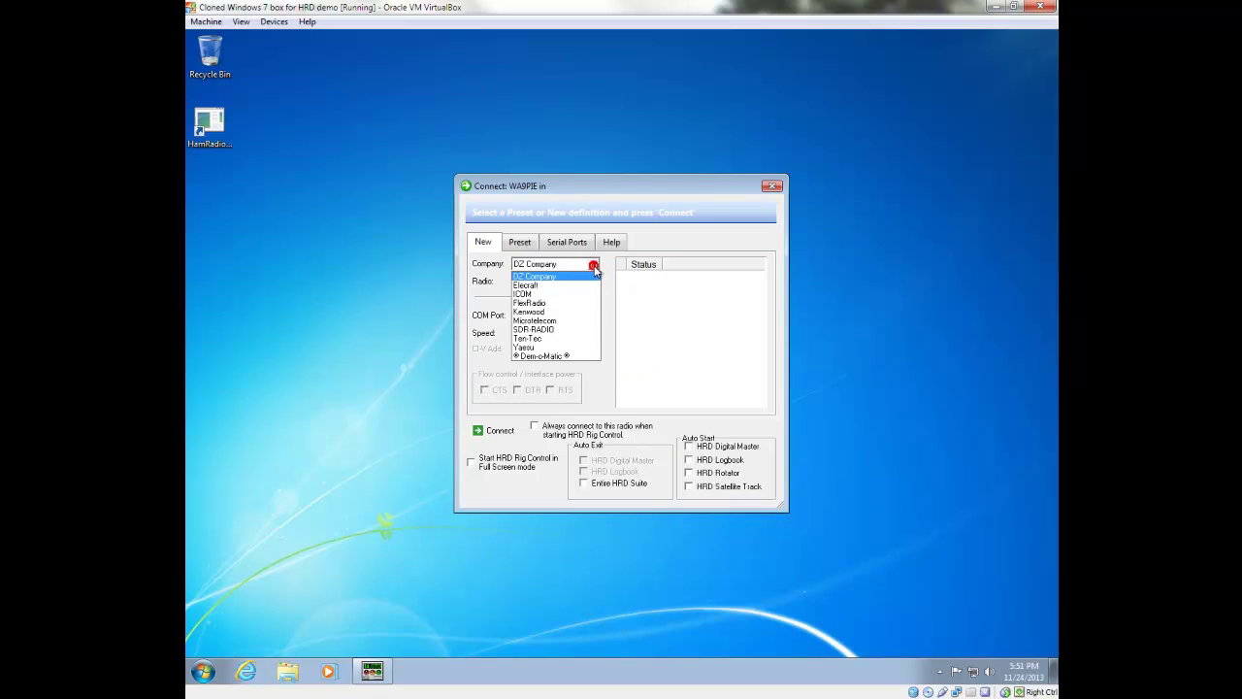
click(541, 355)
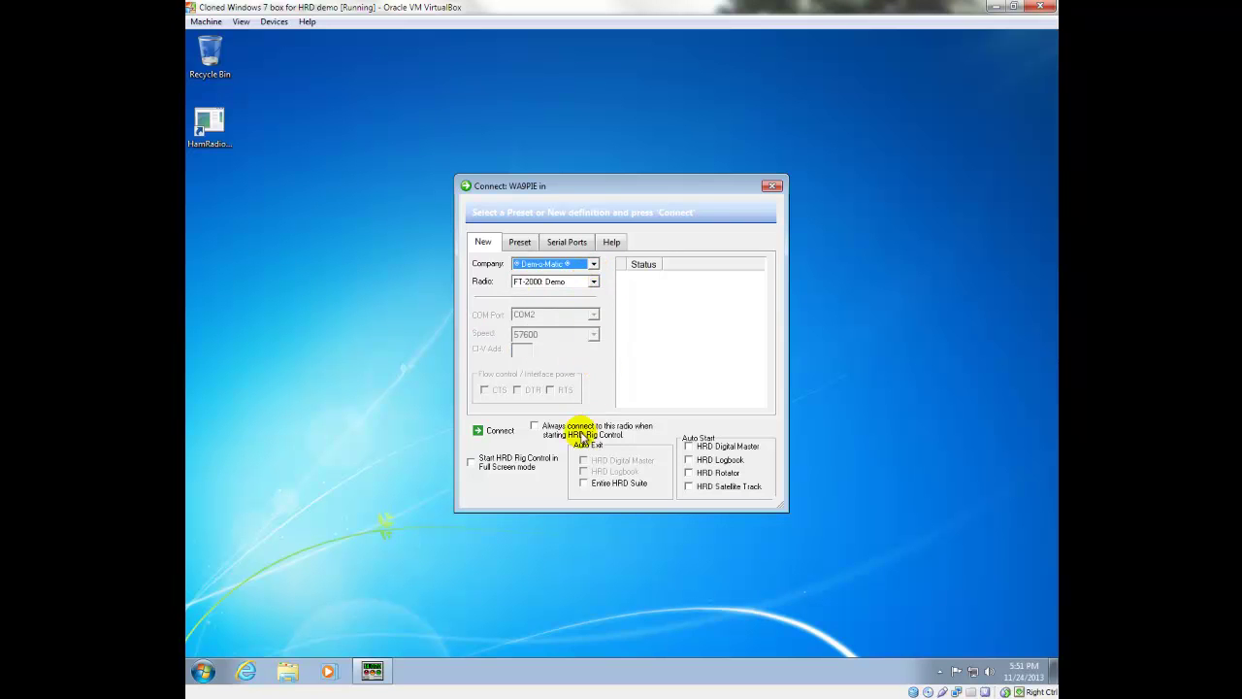
click(500, 431)
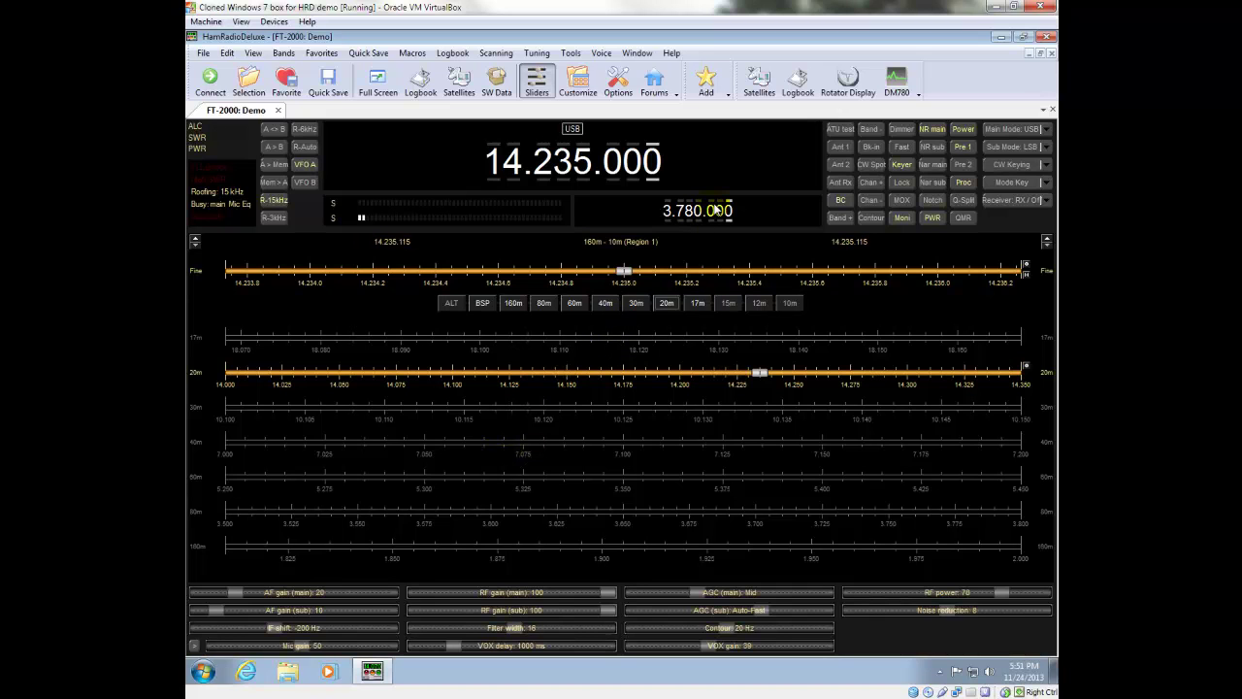
Step: Launch the Logbook and choose Download and Hide for the eQSL membership list update
click(797, 81)
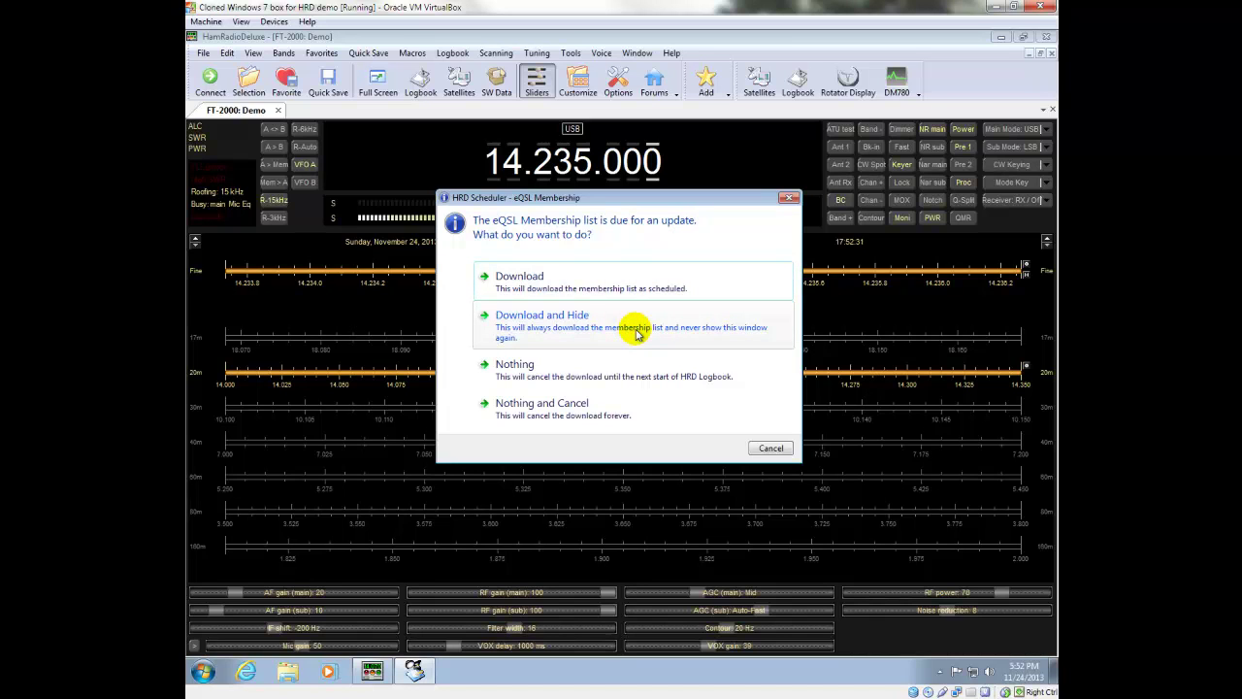
click(638, 333)
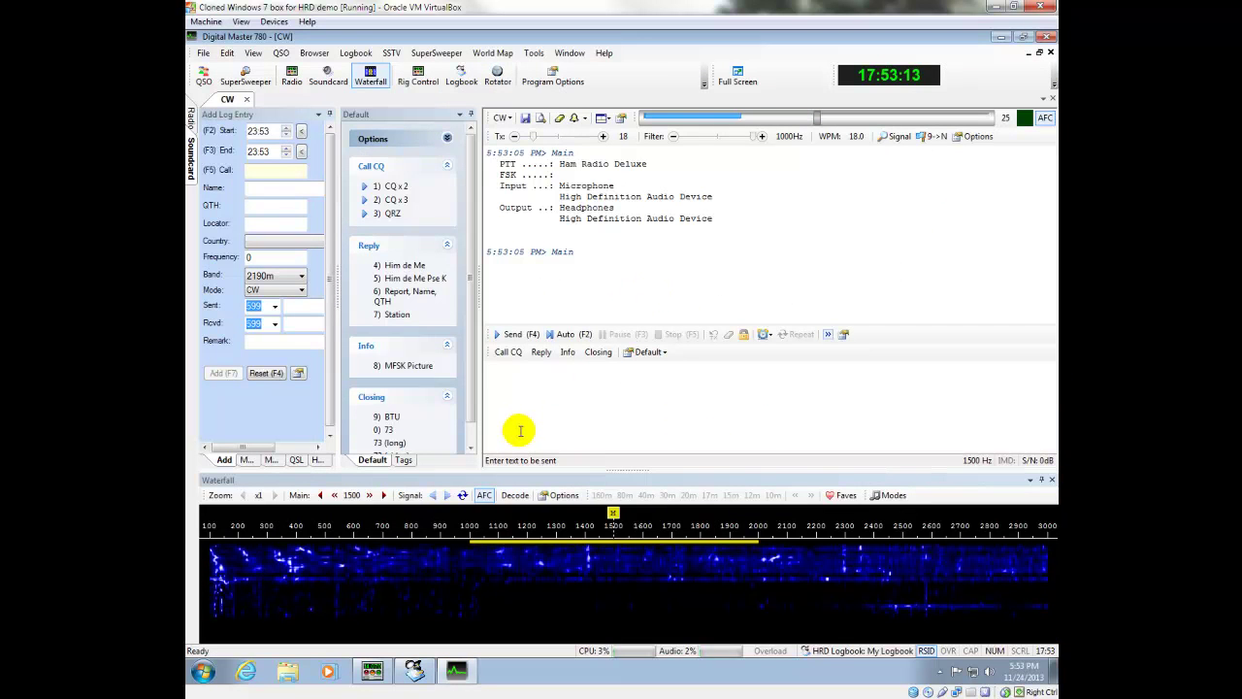
Step: Switch to HRD Logbook and open the My Station configuration
click(421, 668)
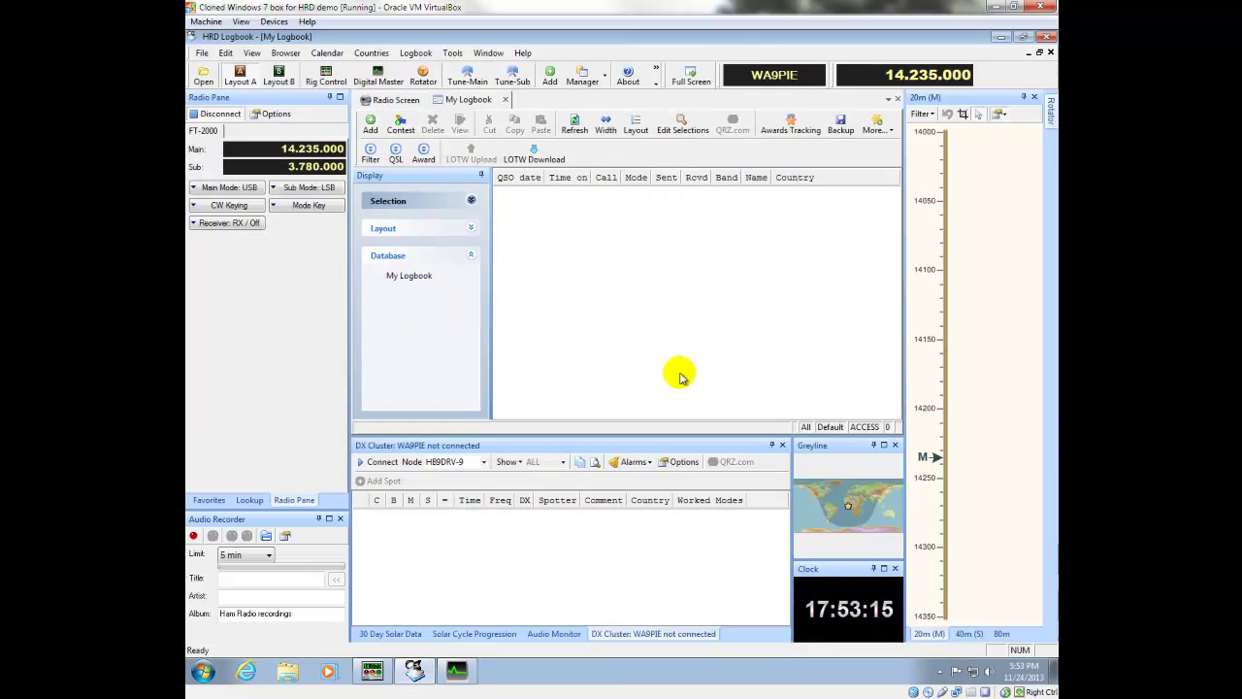
click(453, 54)
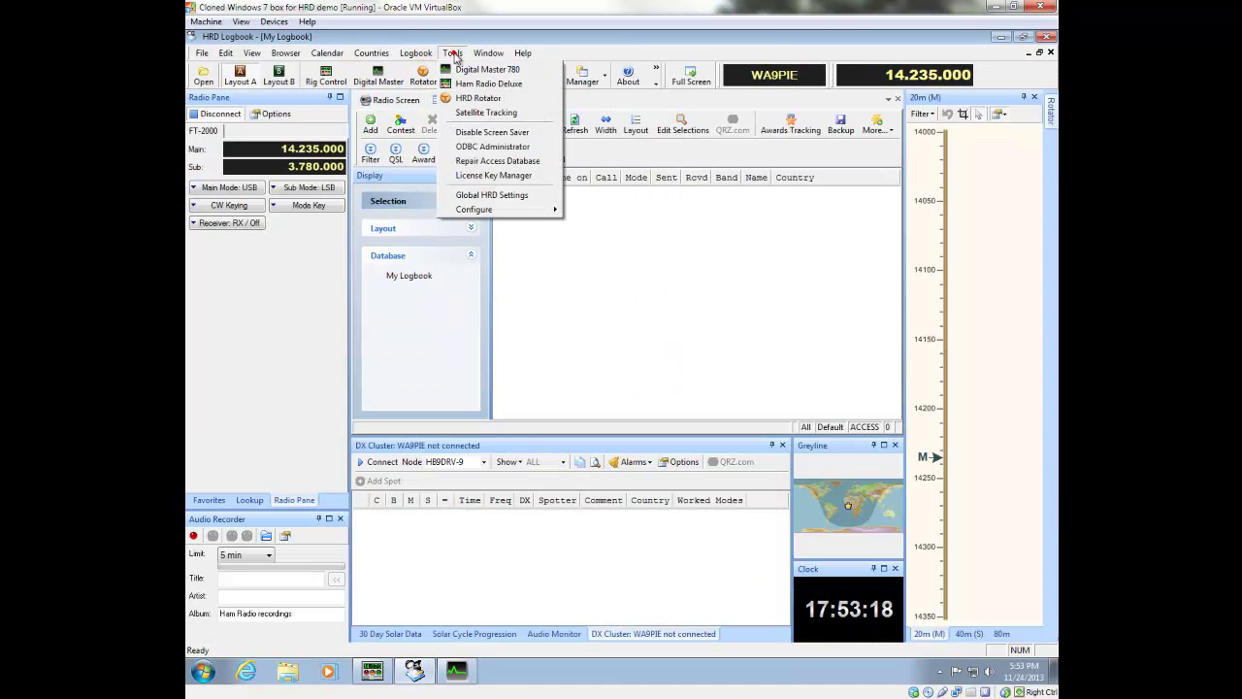
mouse_move(518, 216)
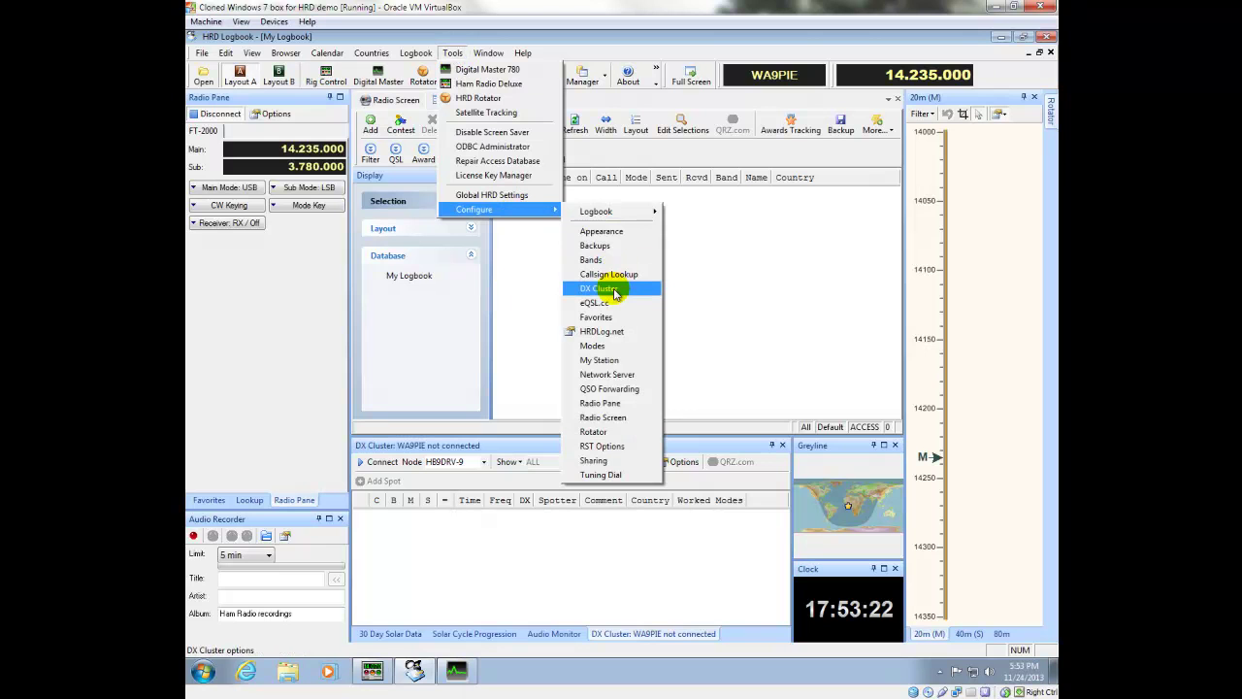
click(626, 360)
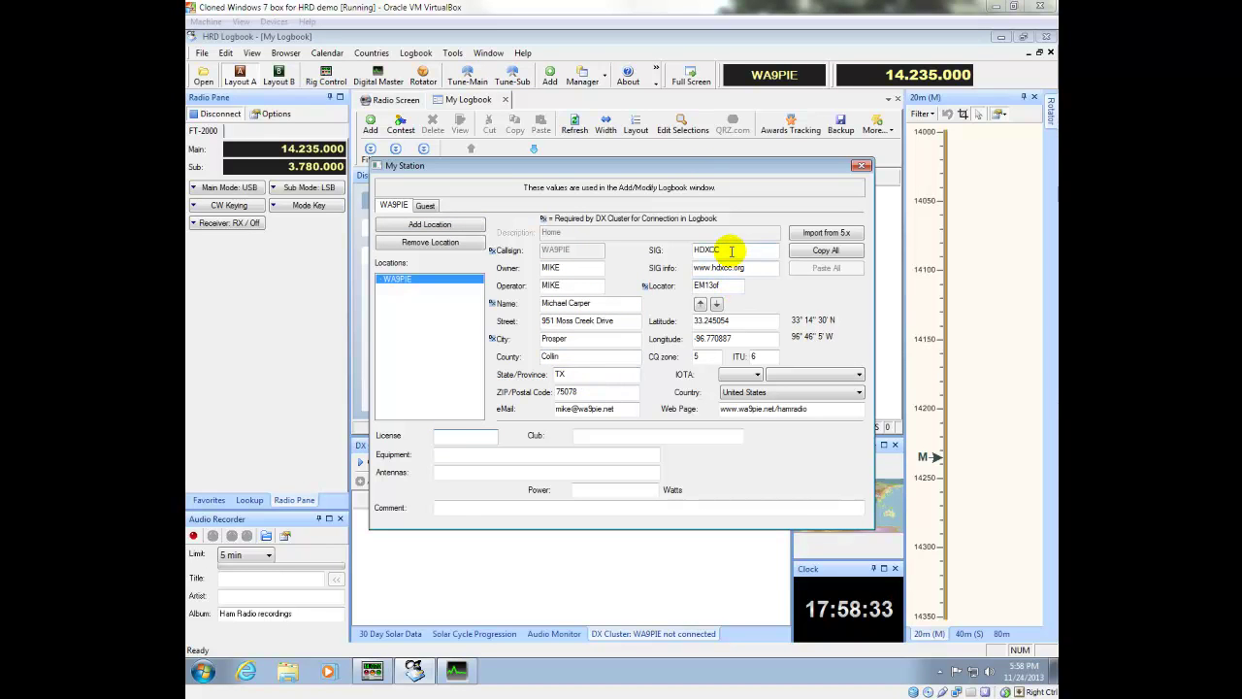
Step: Review the My Station entries for SIG, SIG info, locator, CQ and ITU zones, country, web page and e-mail
double_click(732, 252)
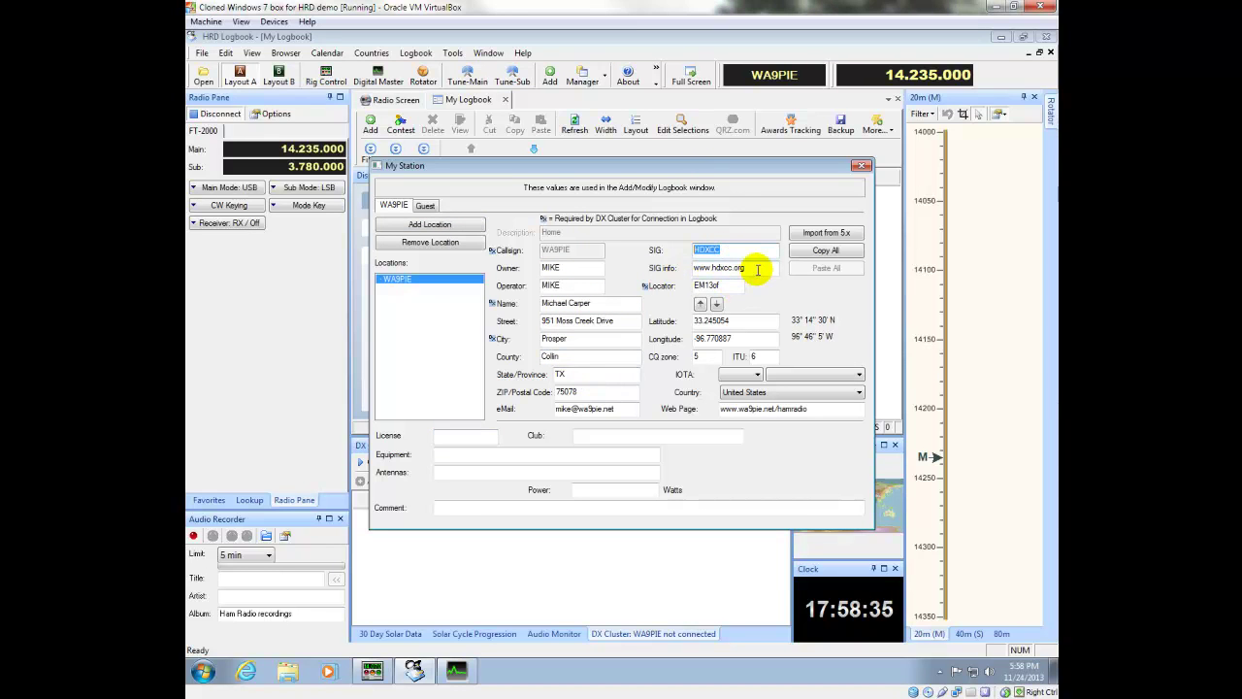
drag(757, 269, 695, 269)
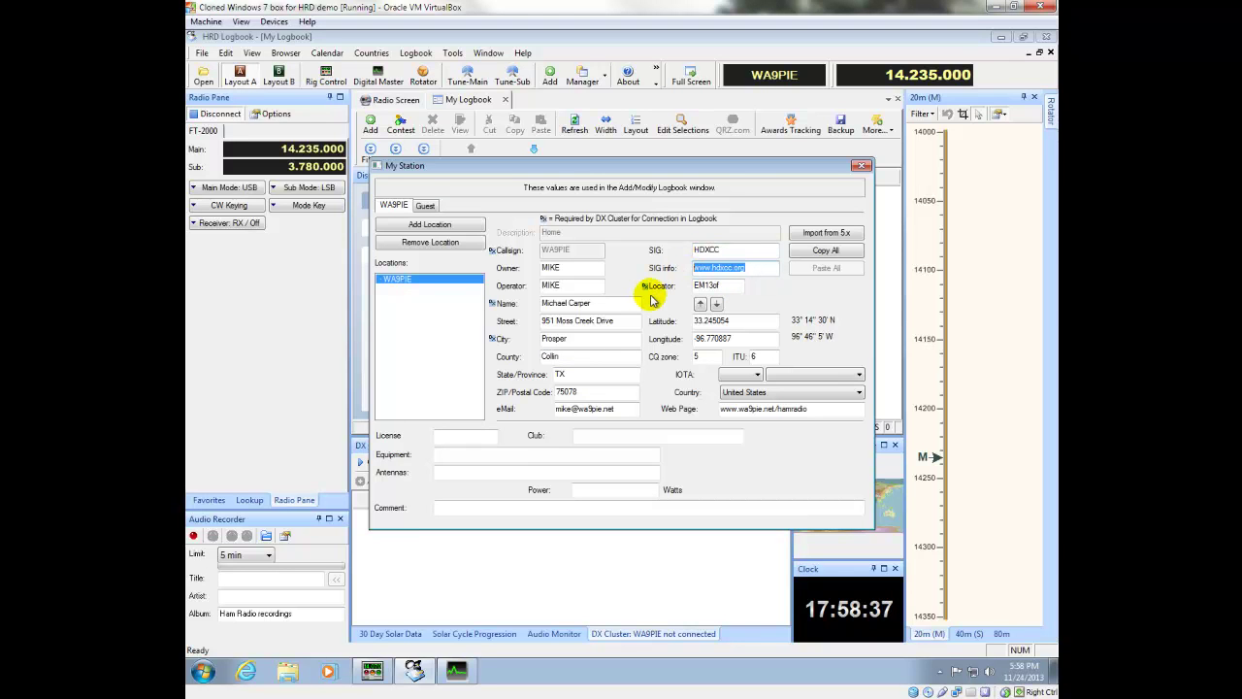
drag(731, 284, 688, 285)
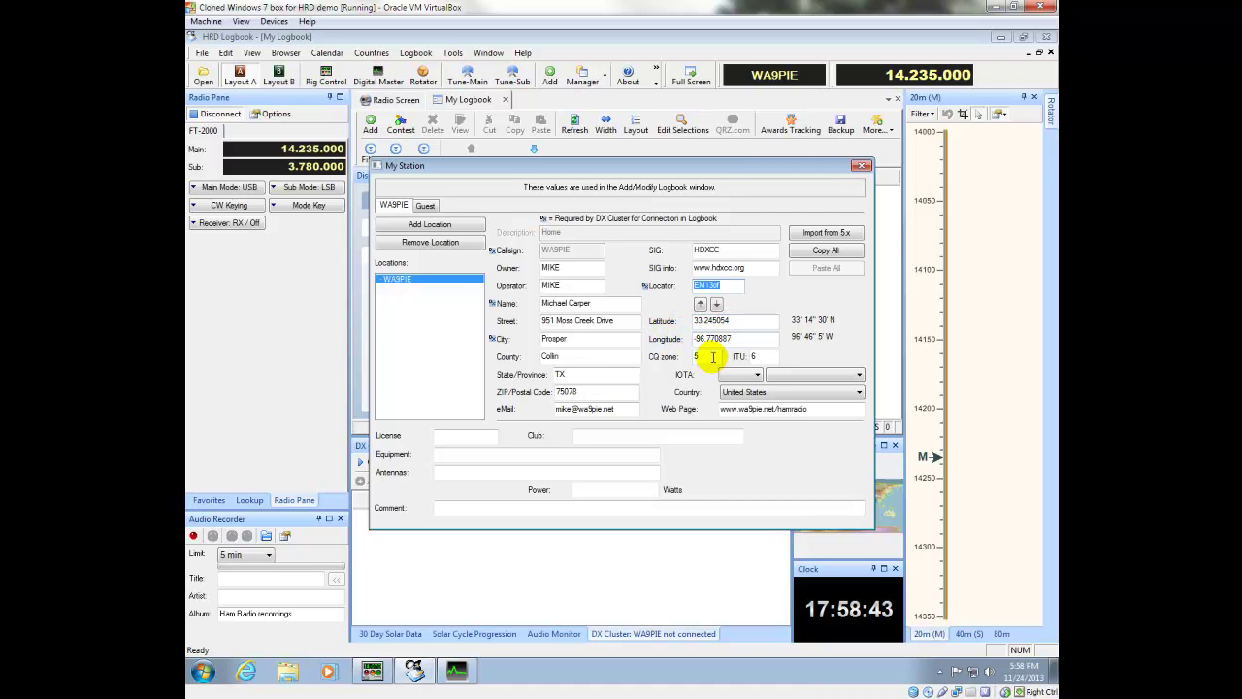
click(711, 356)
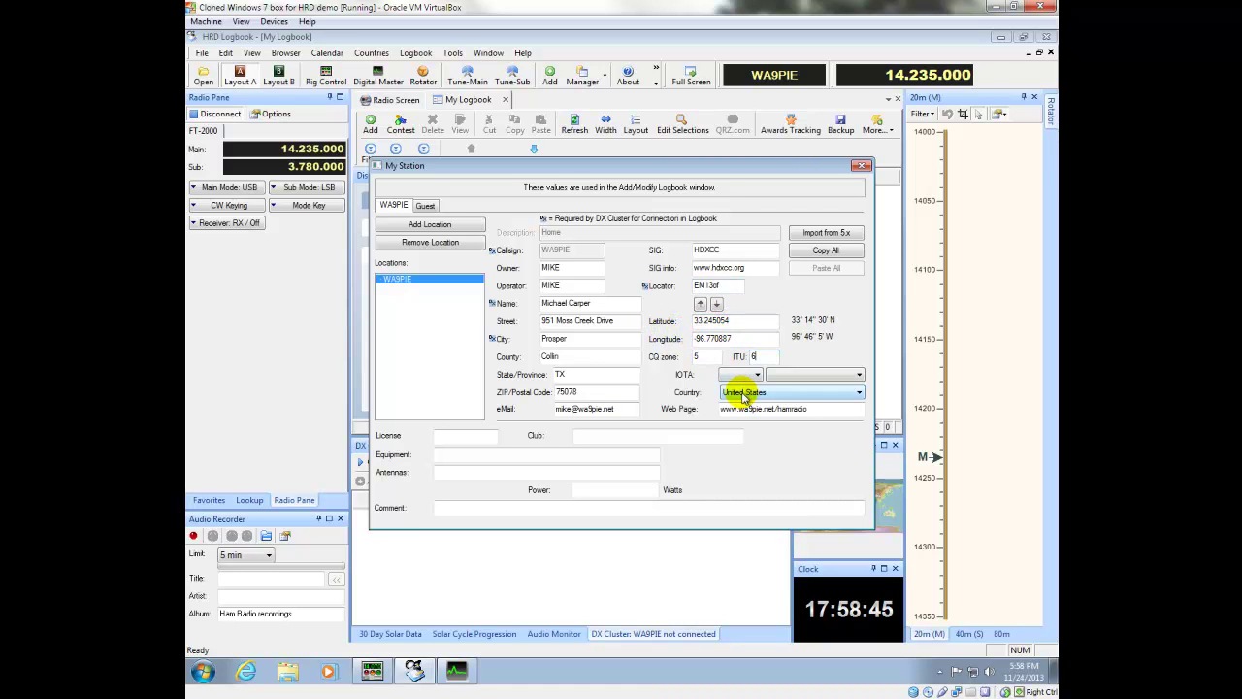
click(744, 394)
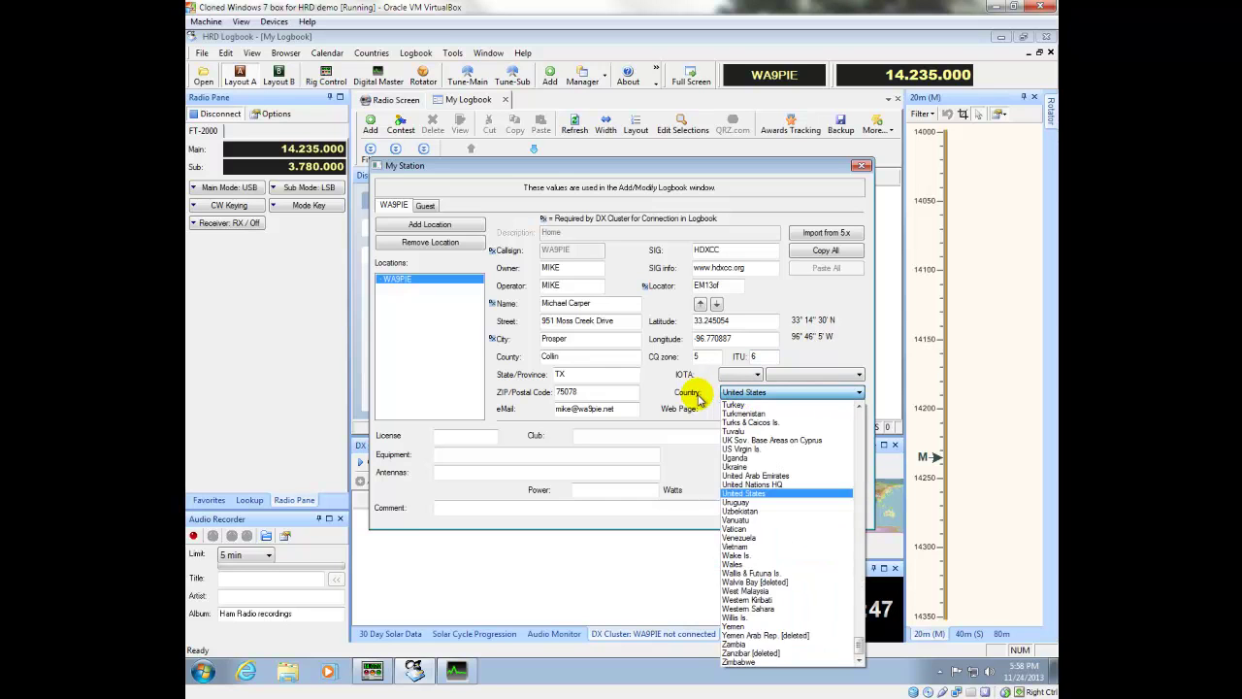
click(699, 398)
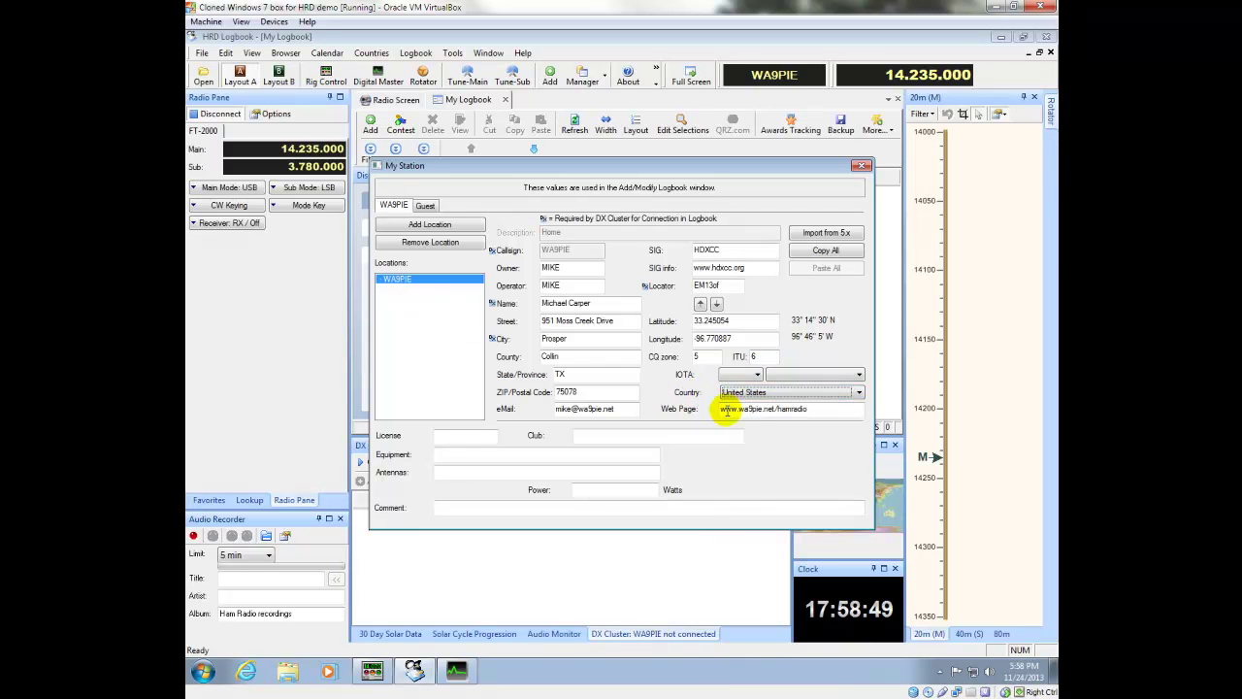
drag(818, 412, 726, 409)
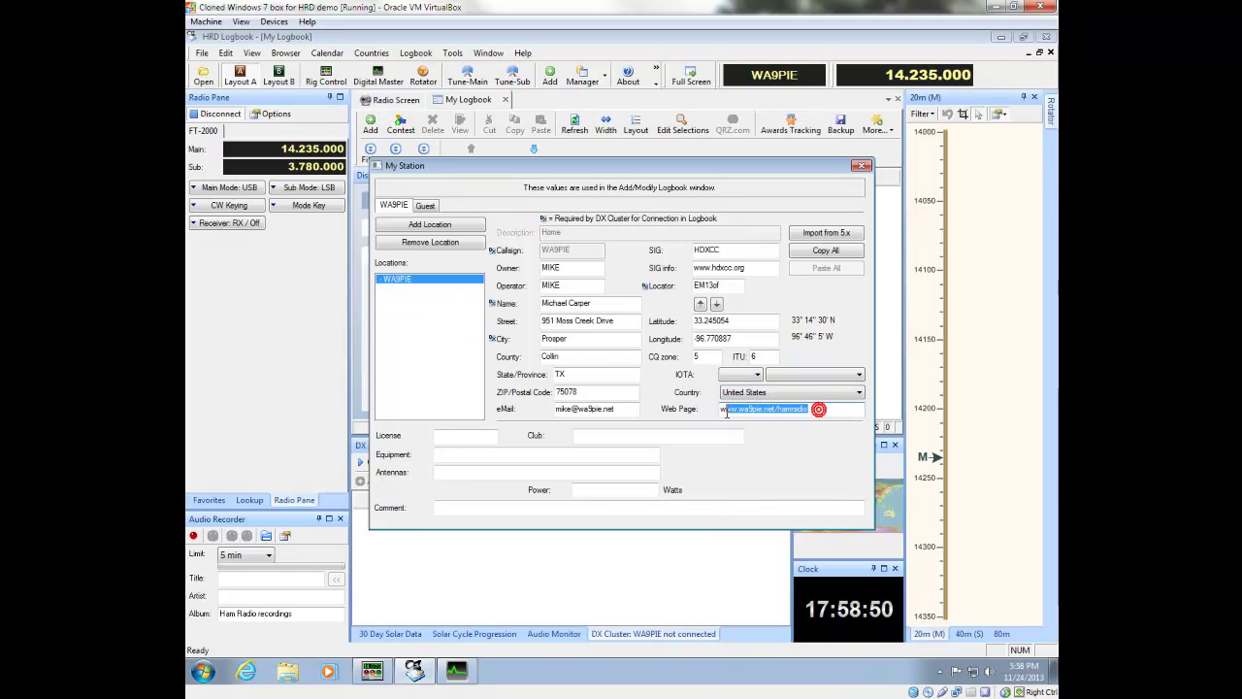
double_click(631, 409)
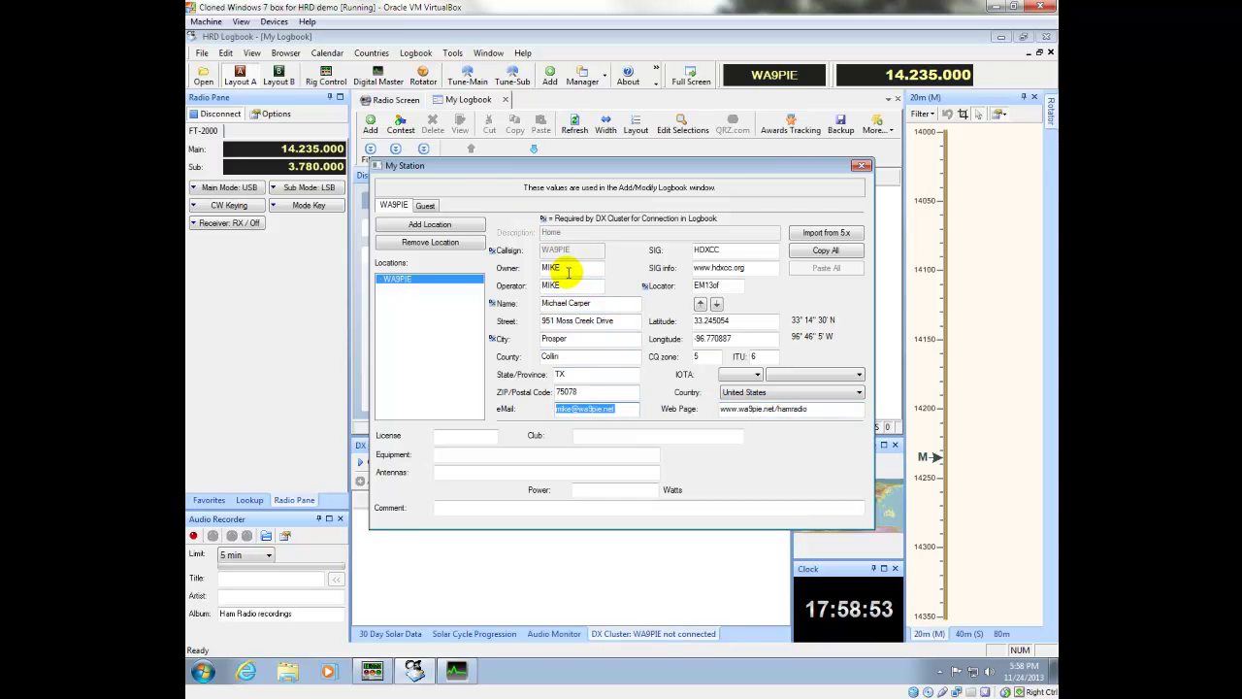
Step: Leave the station entries as they are and close the My Station window
click(532, 299)
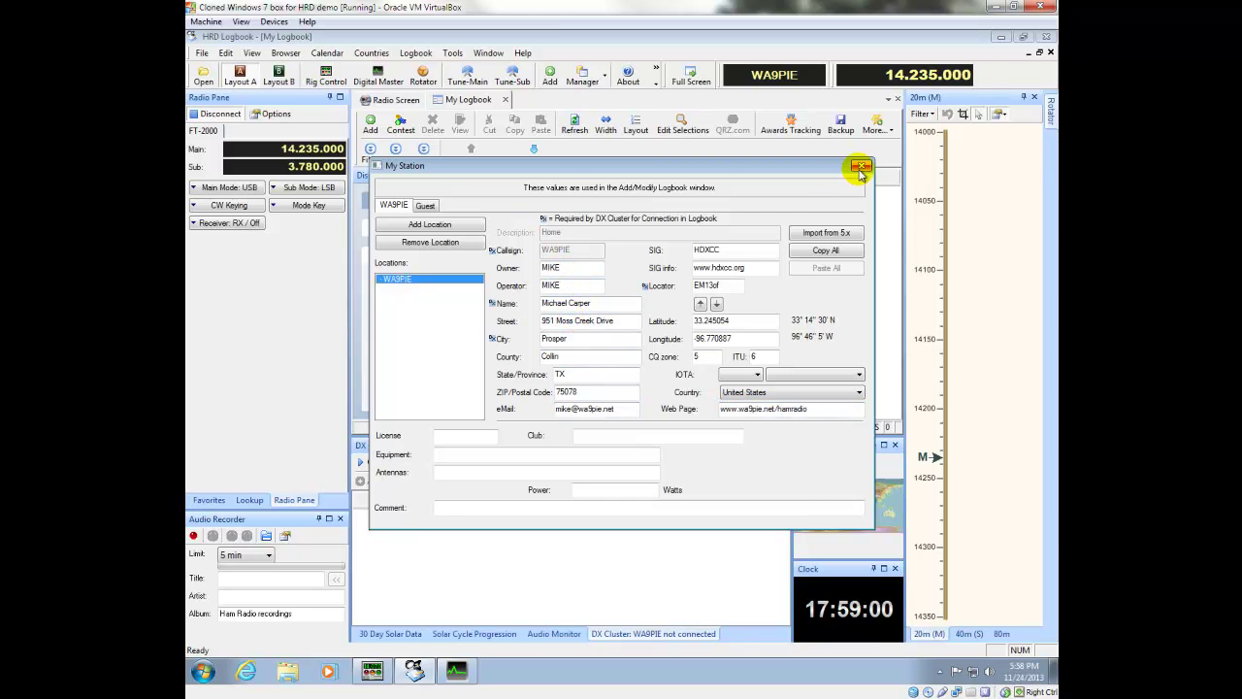
click(860, 168)
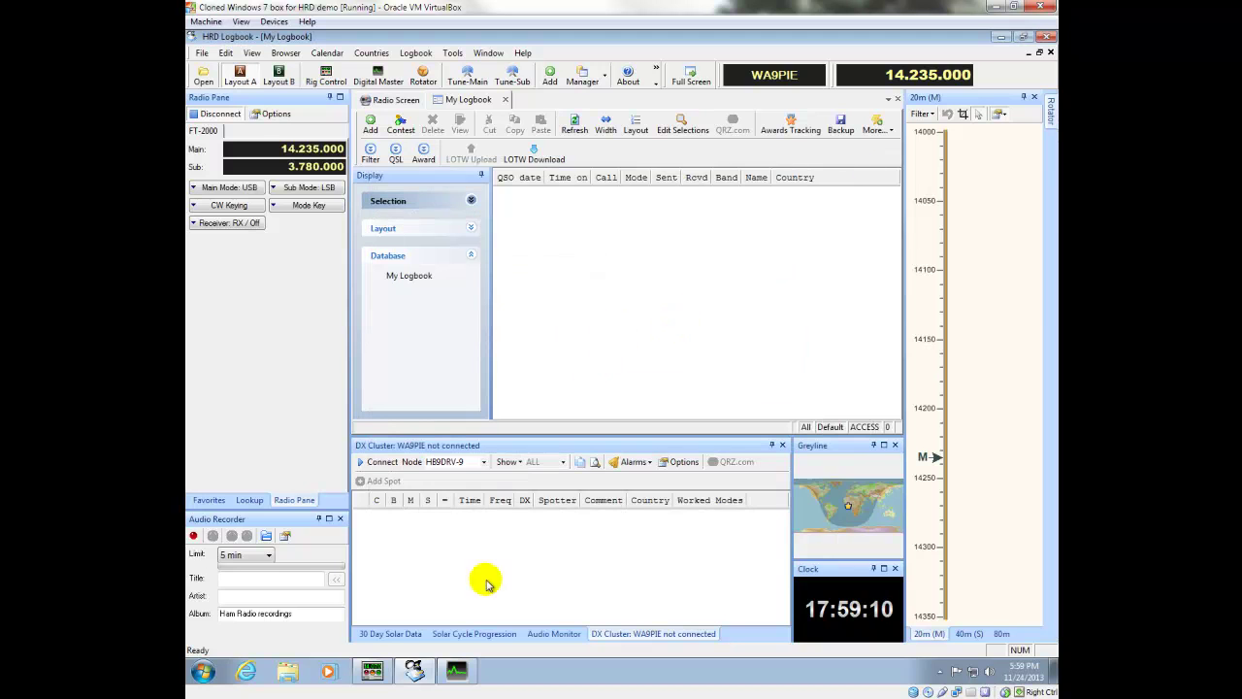
Step: Switch to Digital Master 780 and open the Callsign (My Info) page of its Program Options
click(456, 670)
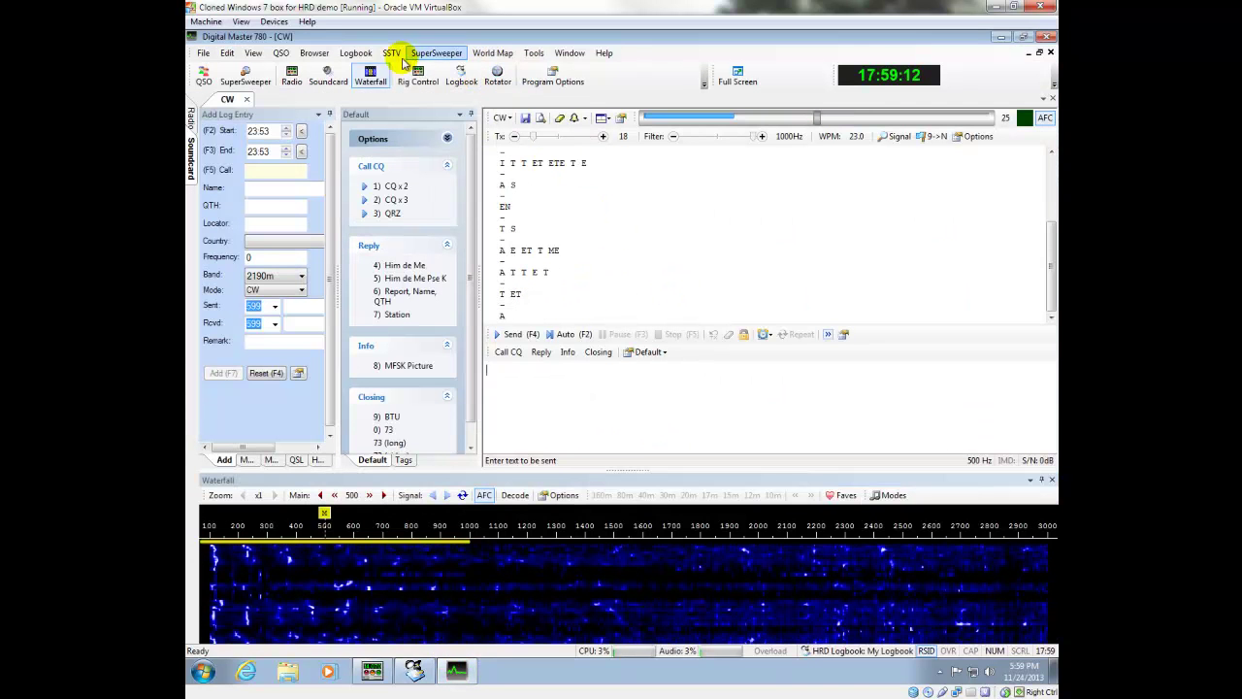
click(533, 54)
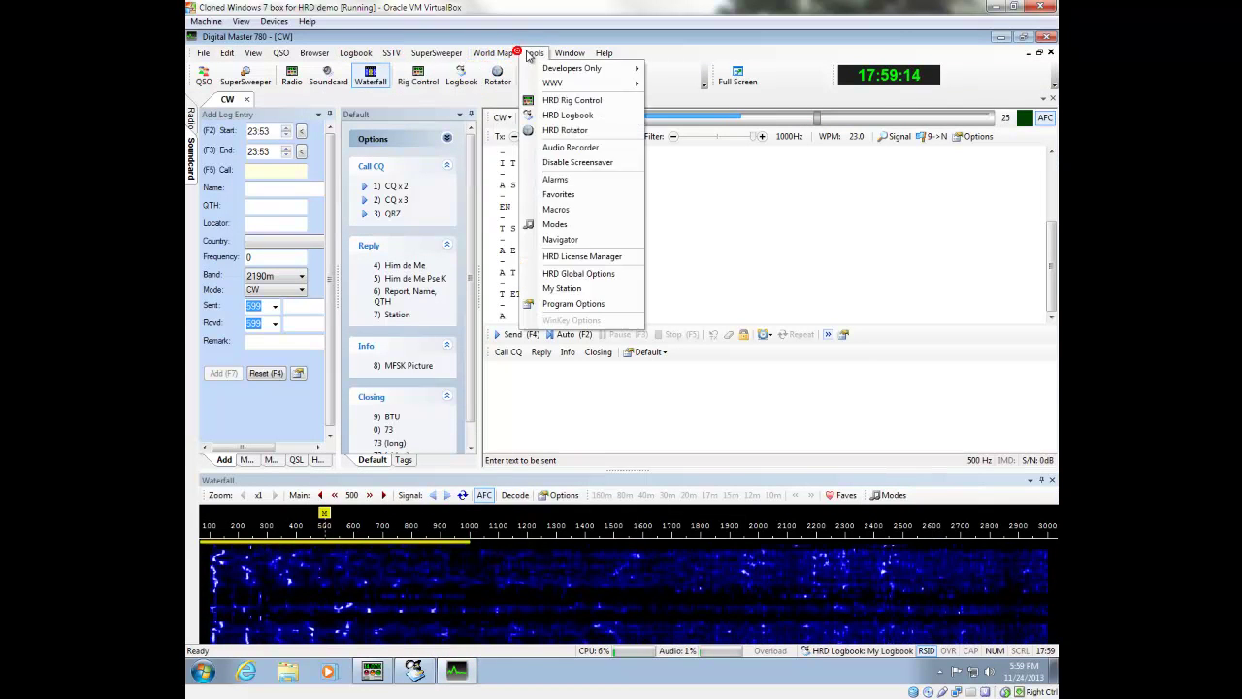
click(571, 303)
click(416, 194)
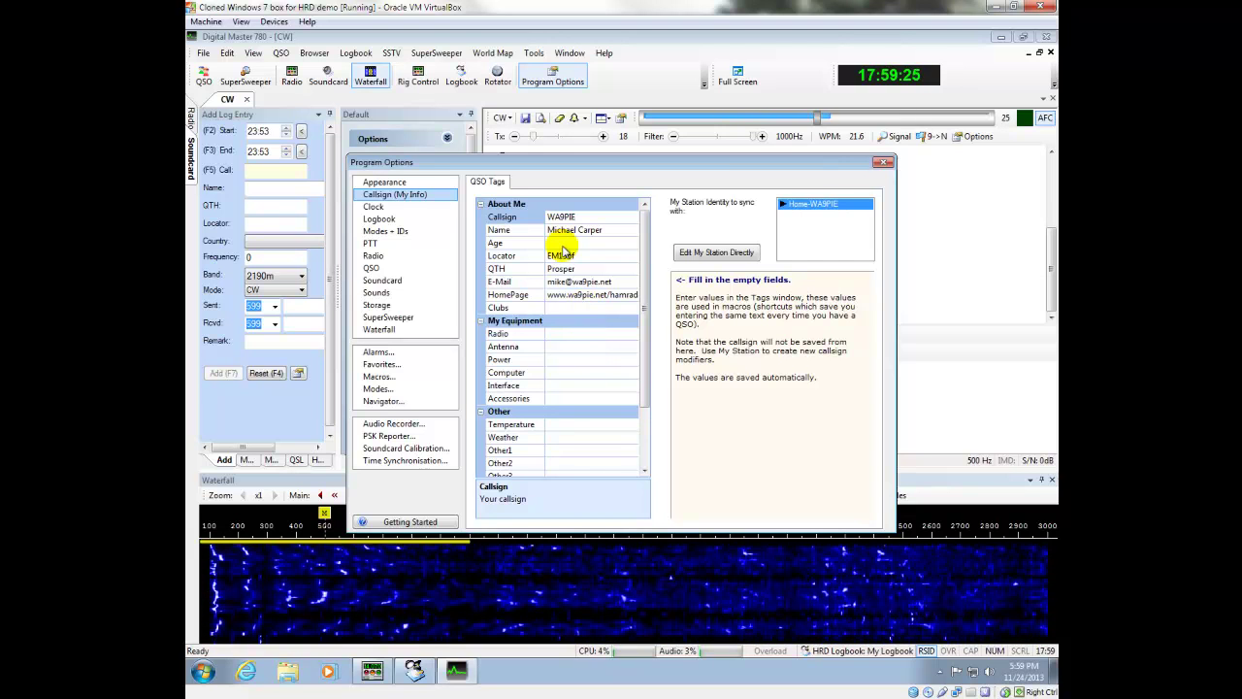
Step: Fill in the About Me tags with Age 52 and Clubs HDXCC
click(562, 243)
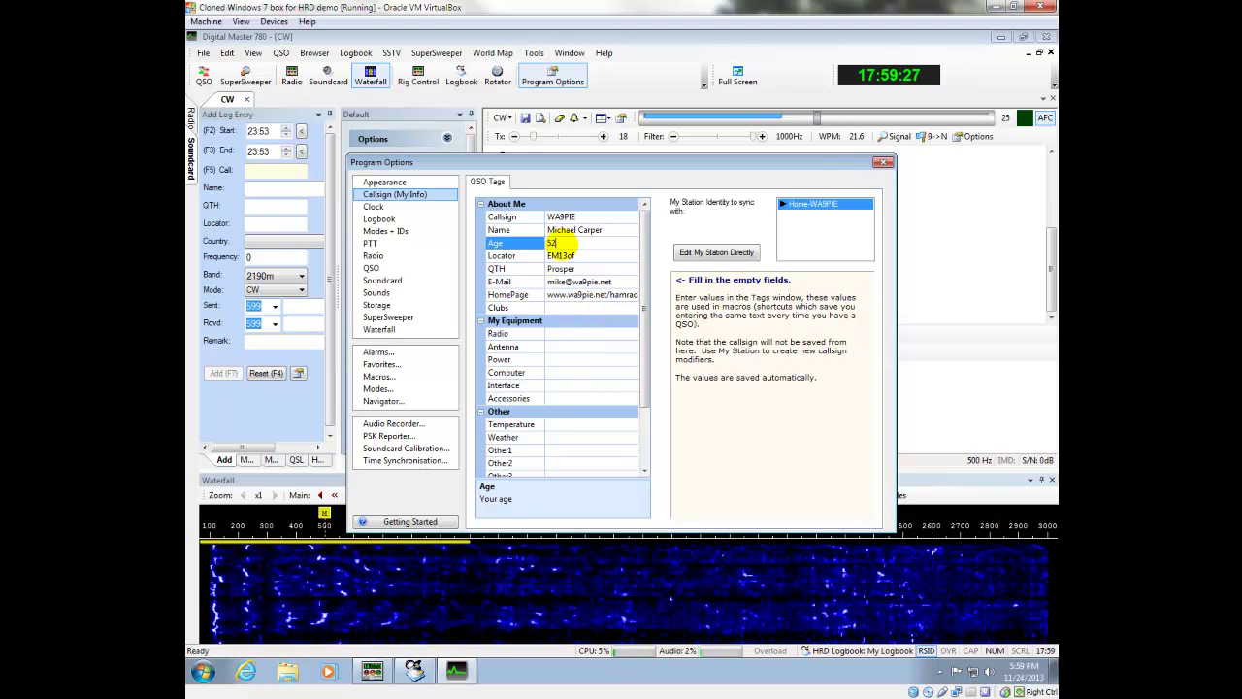
text(52)
key(Return)
click(559, 306)
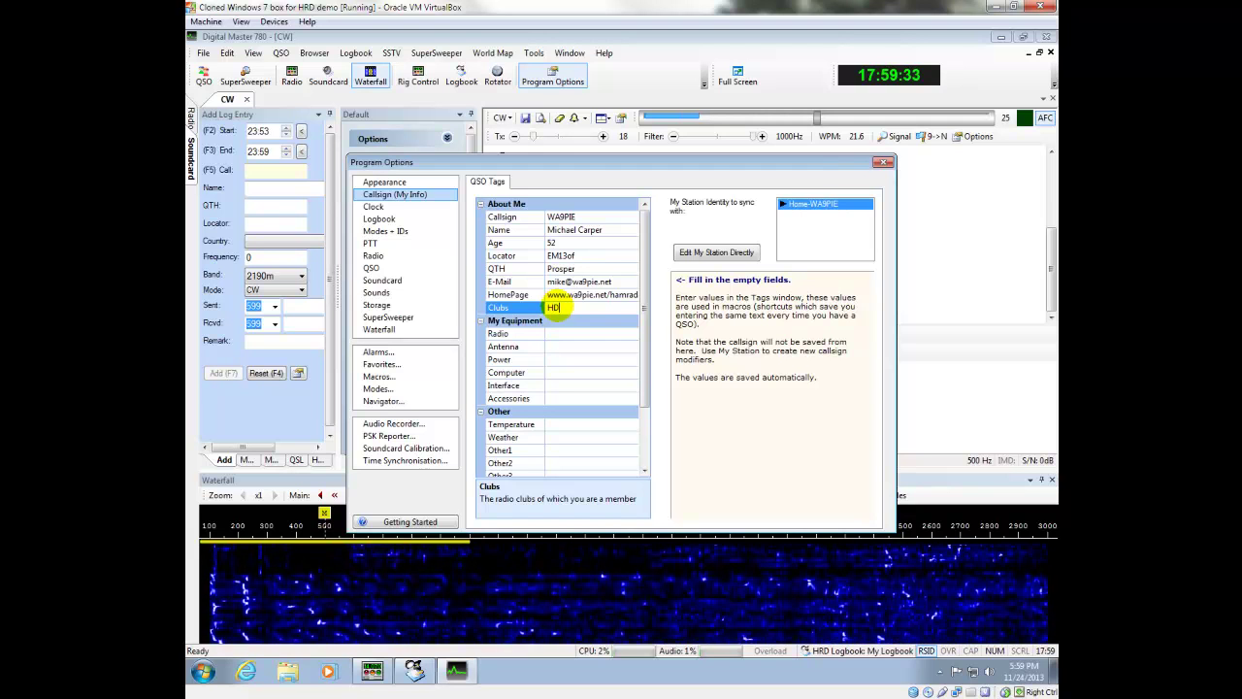
key(Return)
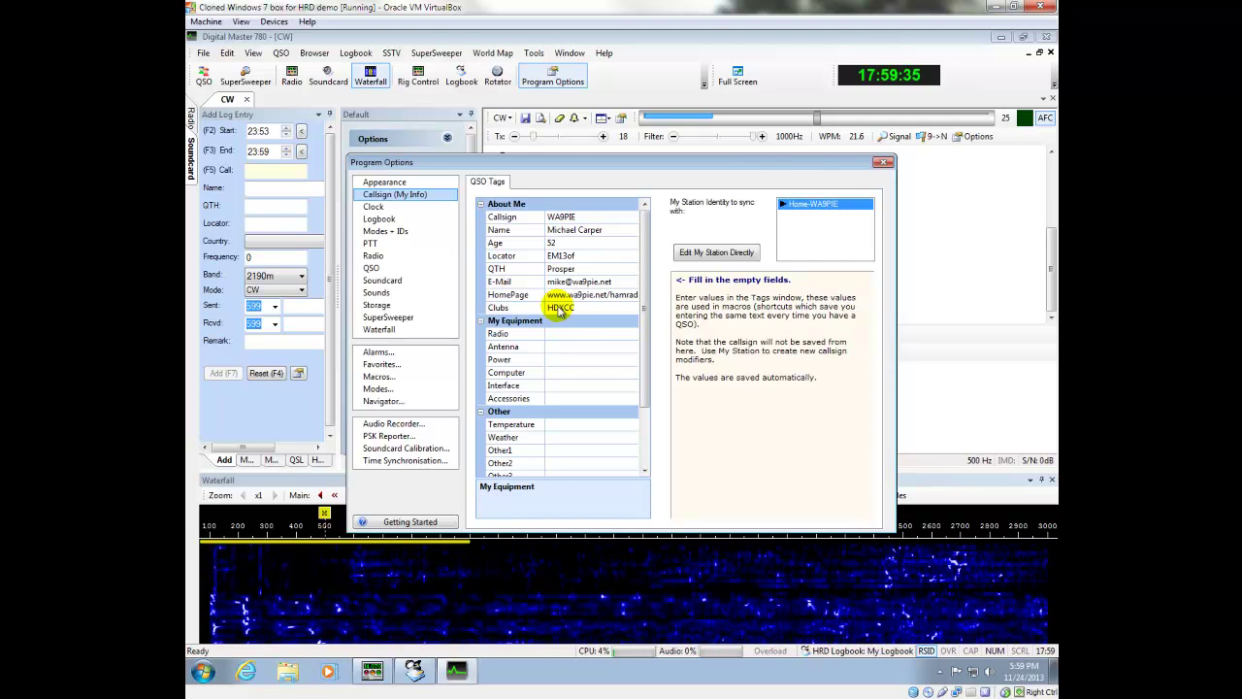
Step: Fill in My Equipment: Radio Yaesu FTdx5000MP, Antenna Vertical, Power 800 watts, Computer Dell XPS and Interface microKEYER II
click(568, 333)
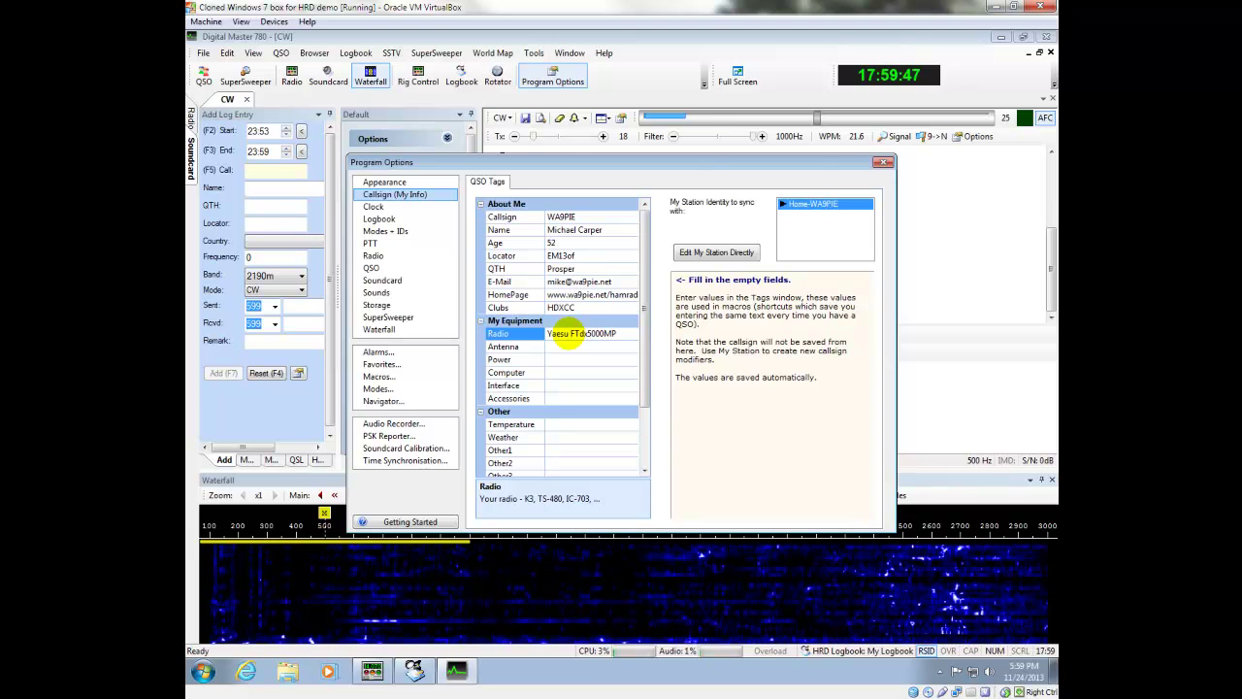
key(Down)
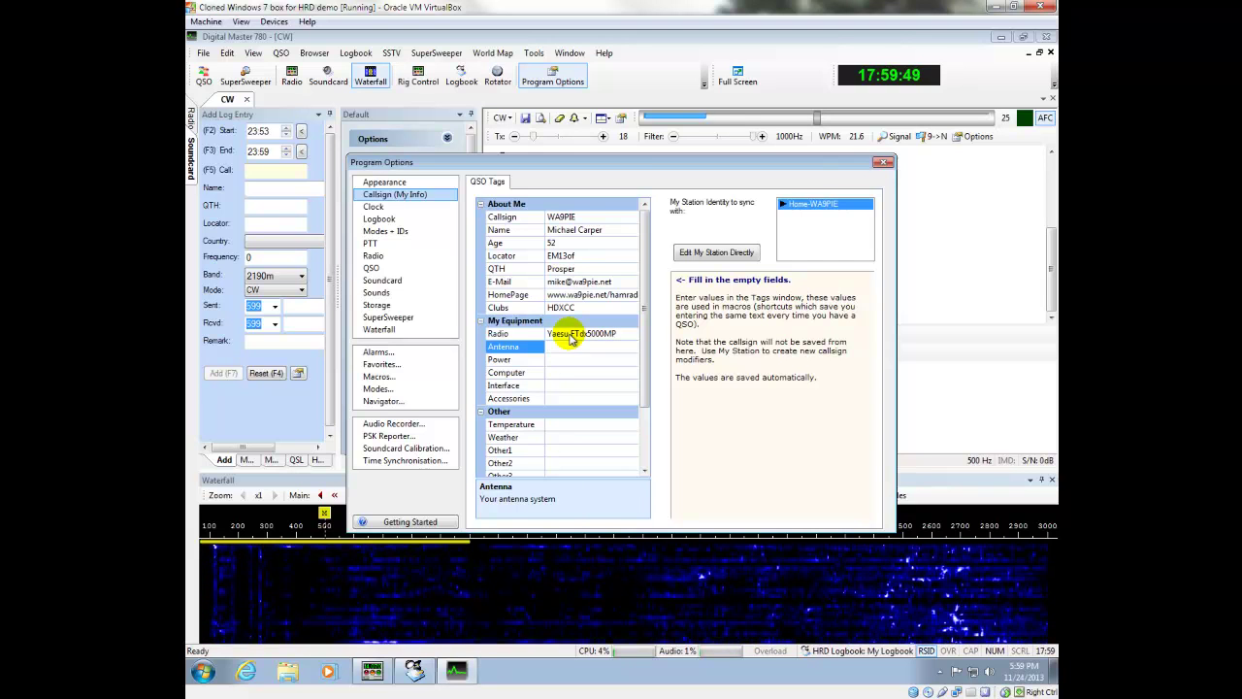
text(Vertical)
key(Down)
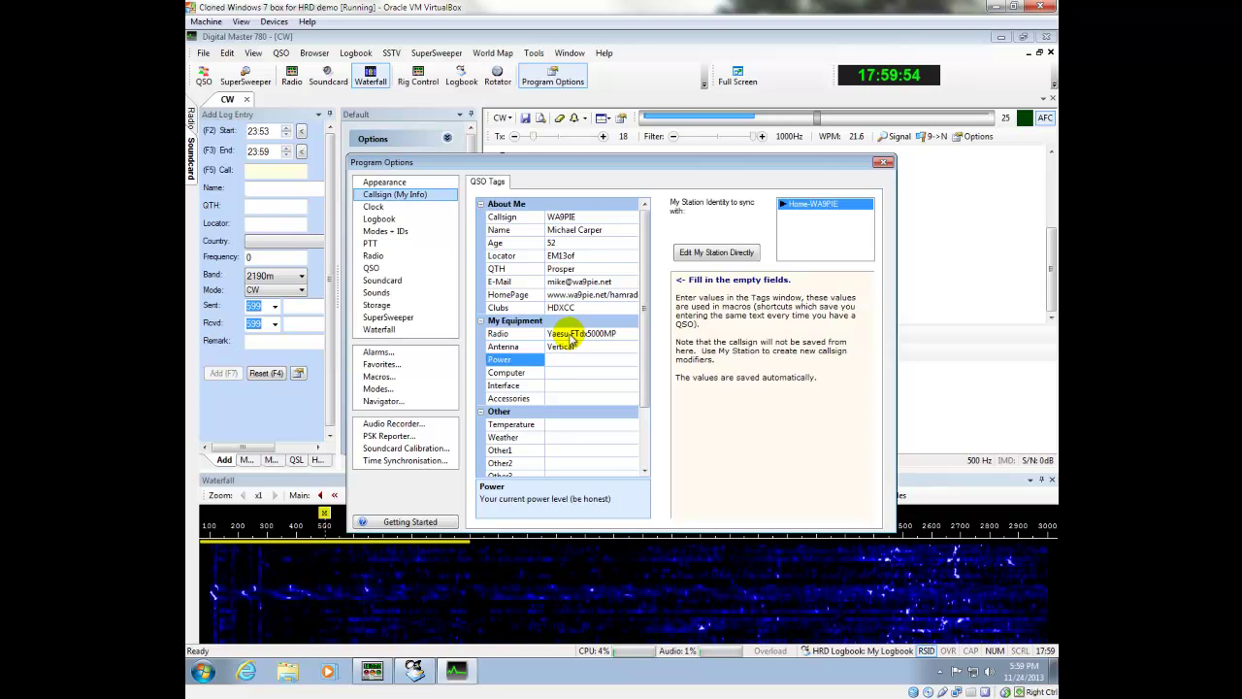
text(800 watts)
key(Down)
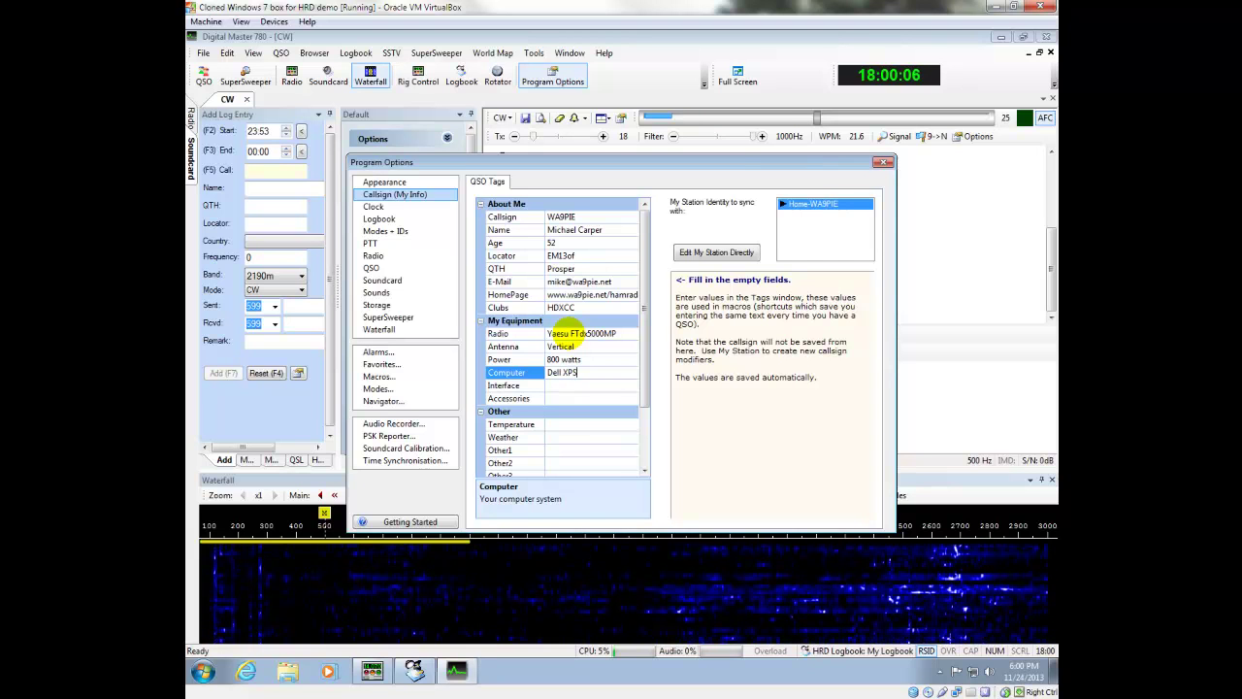
key(Down)
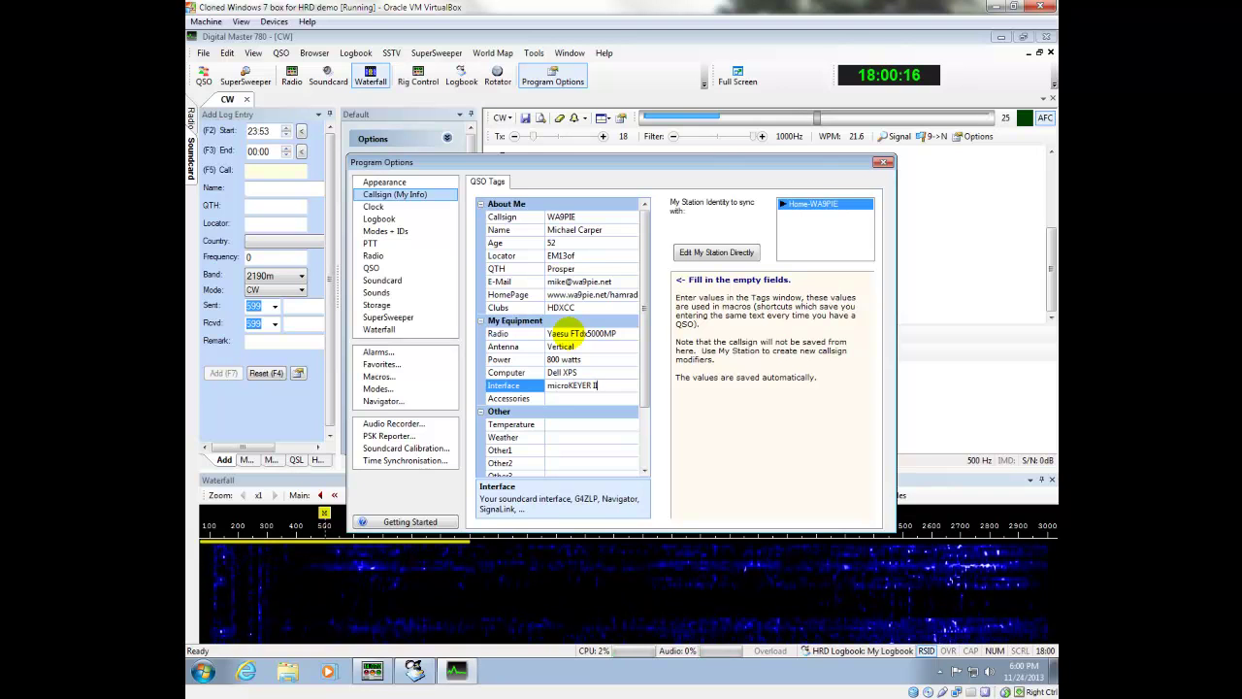
key(Down)
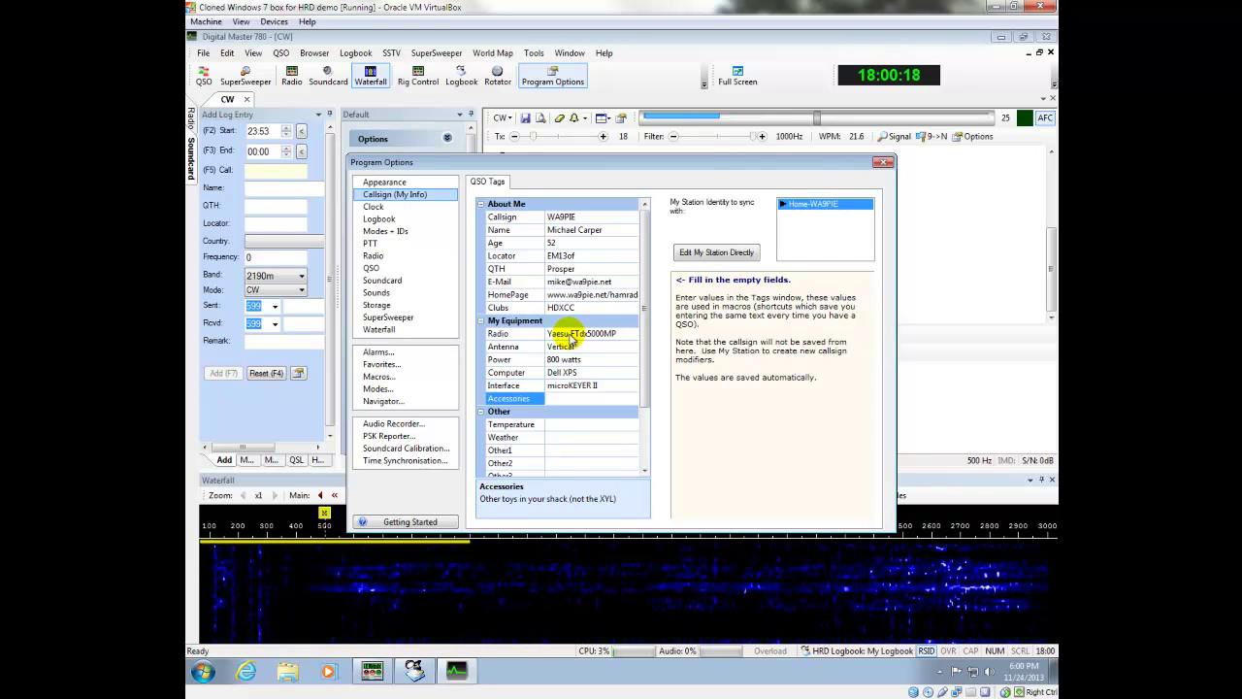
Step: Look over the Appearance and Logbook connection pages and close Program Options
click(393, 181)
click(391, 195)
click(384, 219)
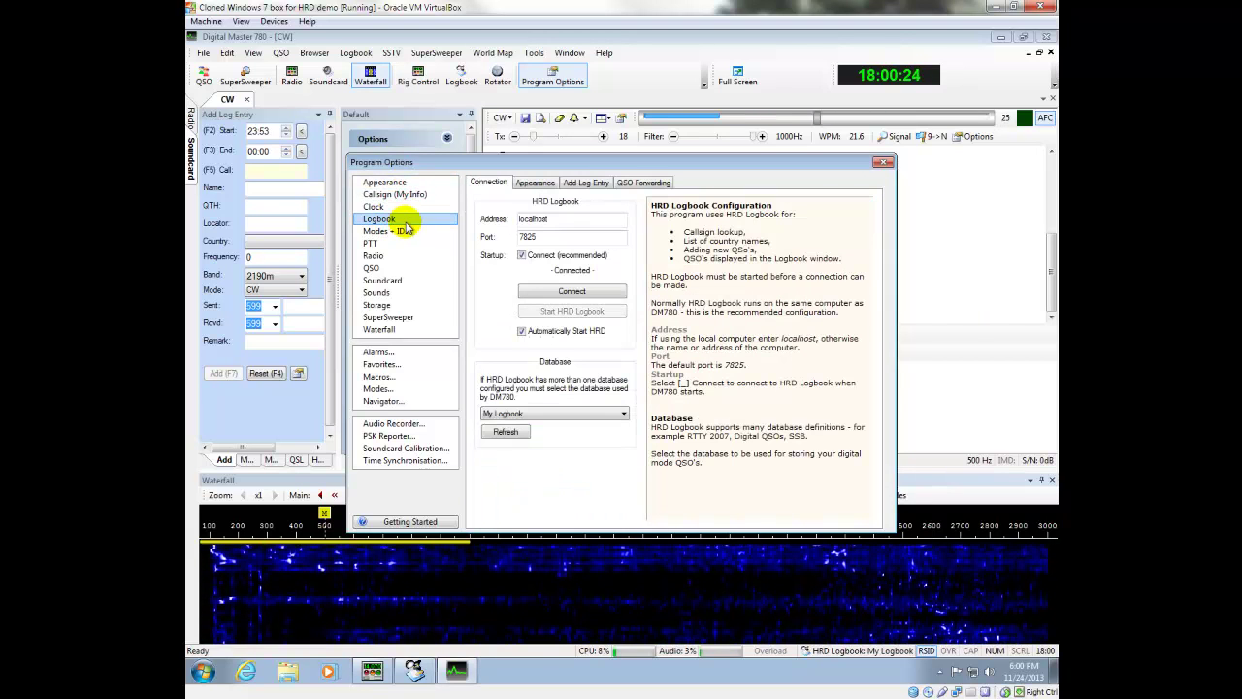
click(882, 161)
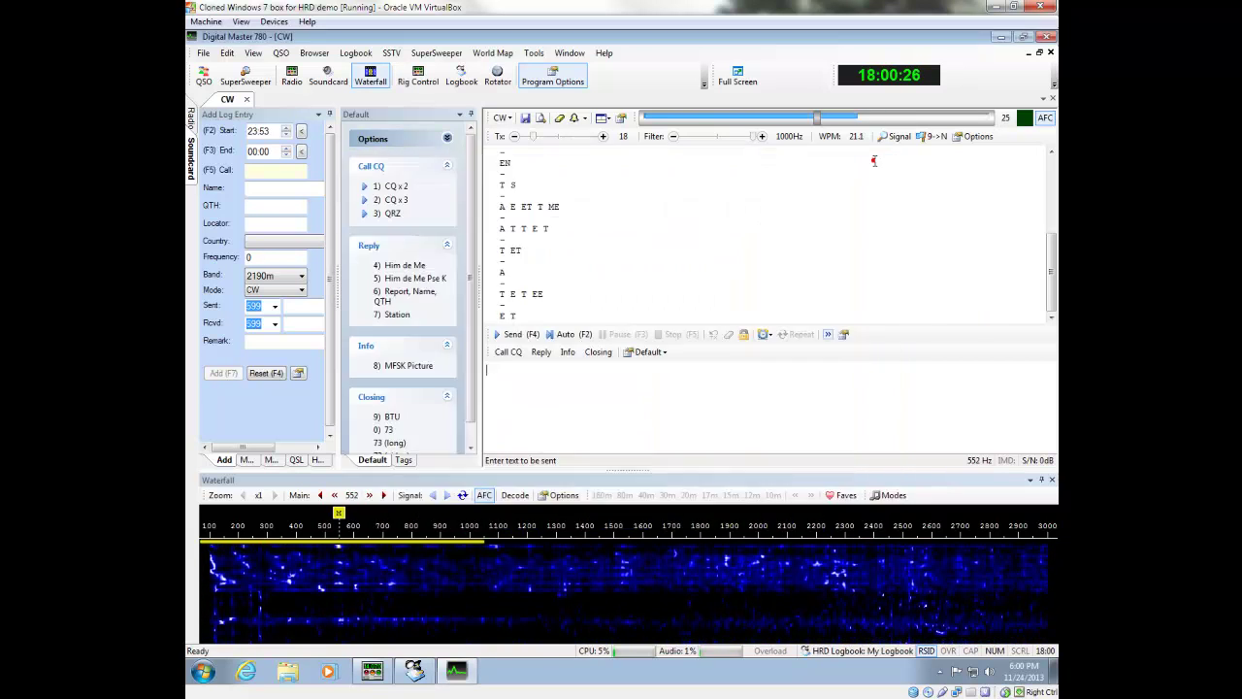
Step: Switch to HRD Logbook and set the callsign's SSID to -11 in the DX Cluster Options
click(415, 670)
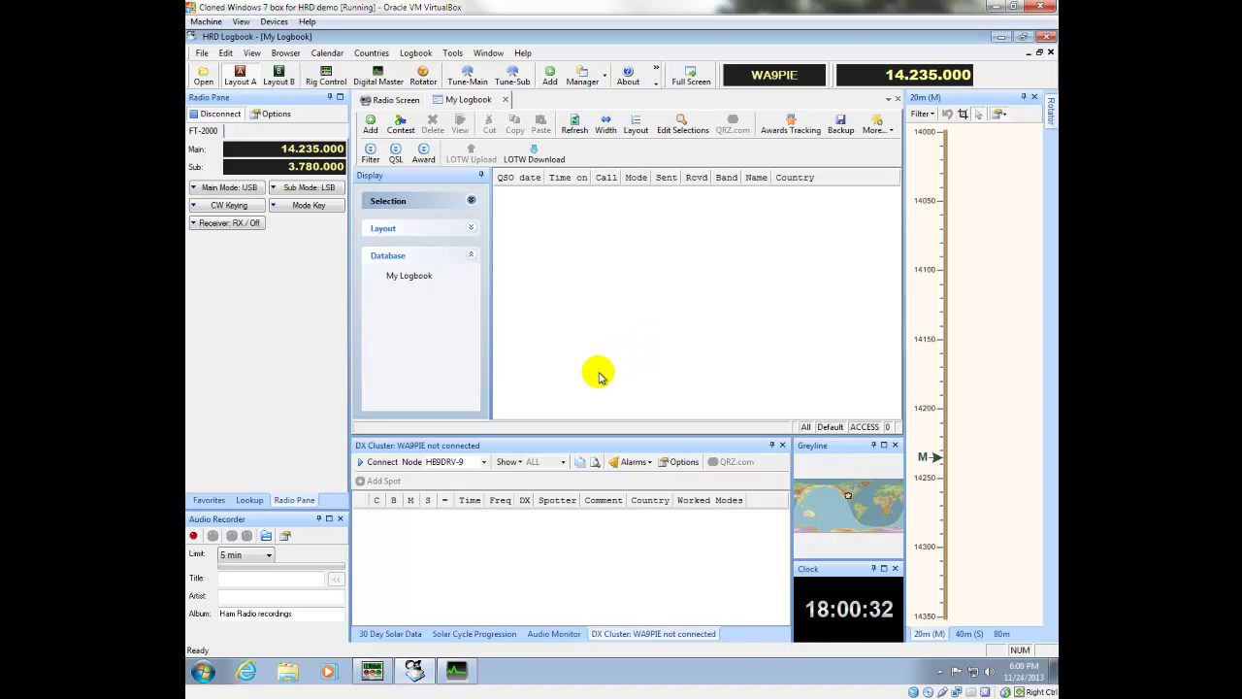
click(679, 462)
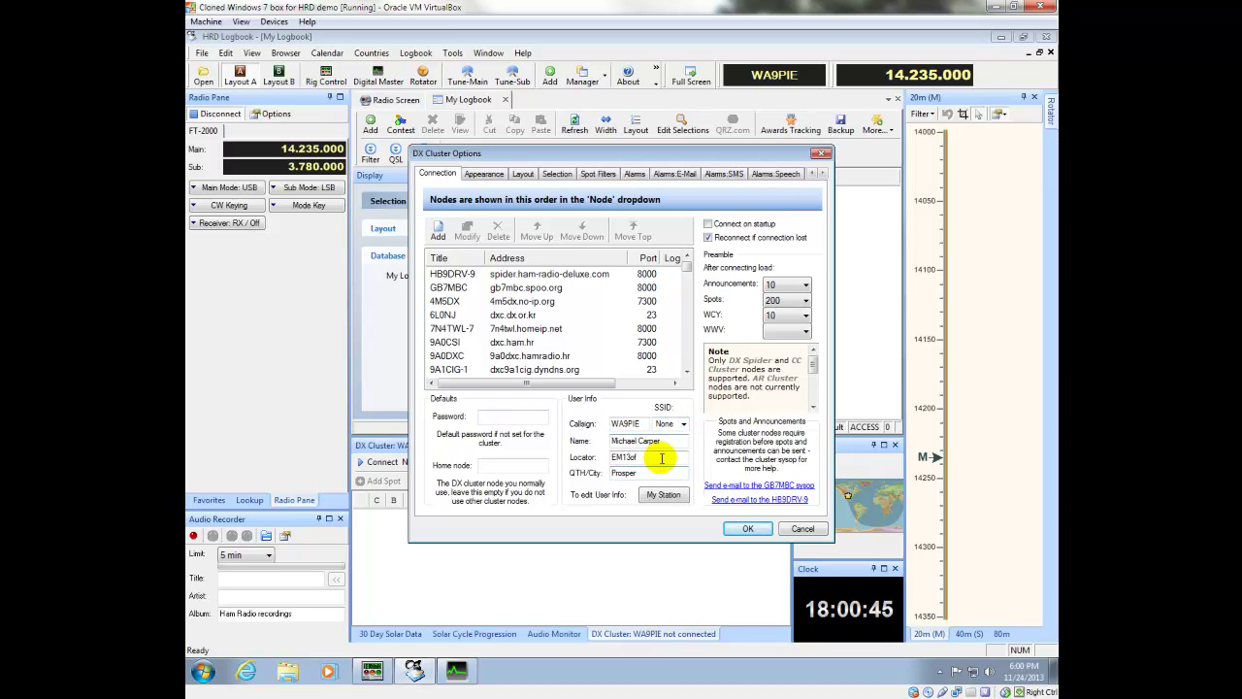
click(685, 424)
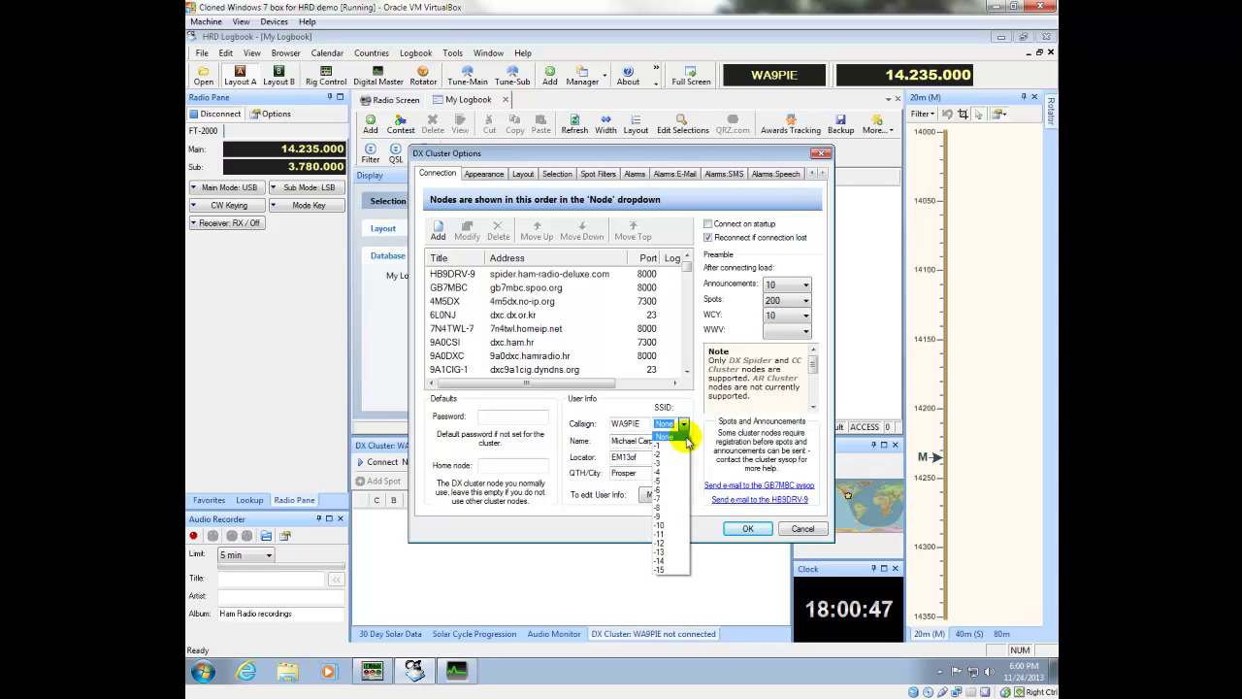
click(676, 535)
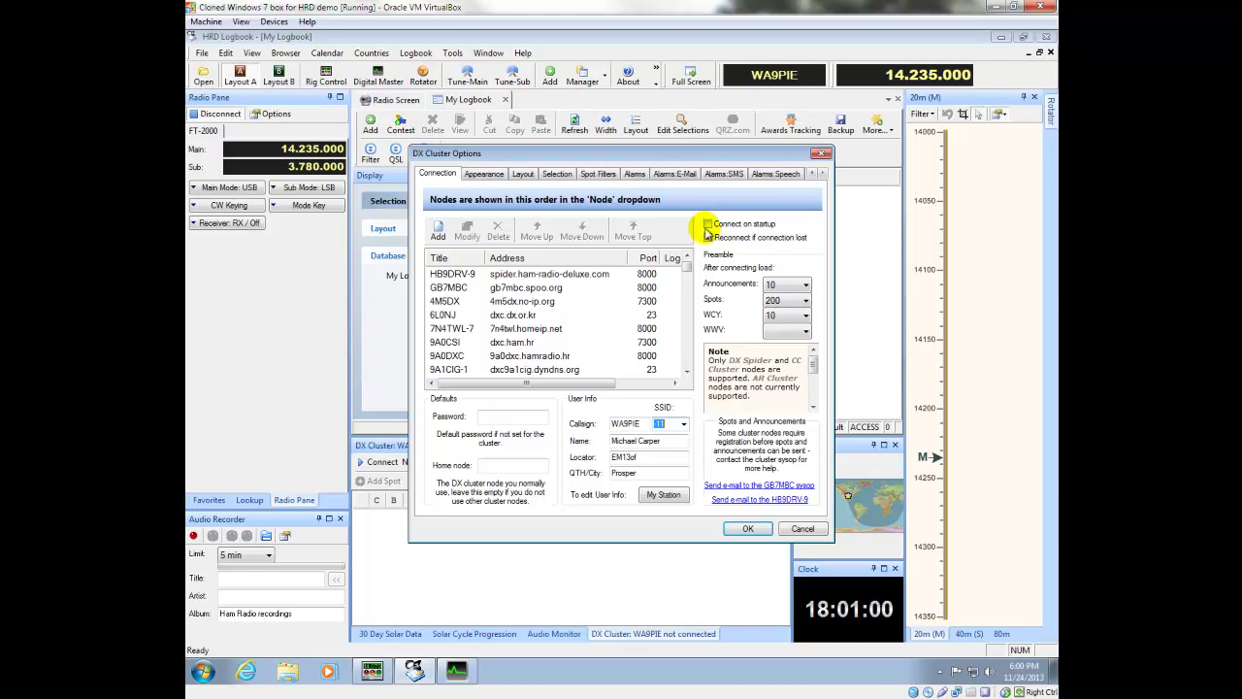
Step: Review the worked status icons, the QSL confirmation search settings and the column layout of the Spots display
click(485, 173)
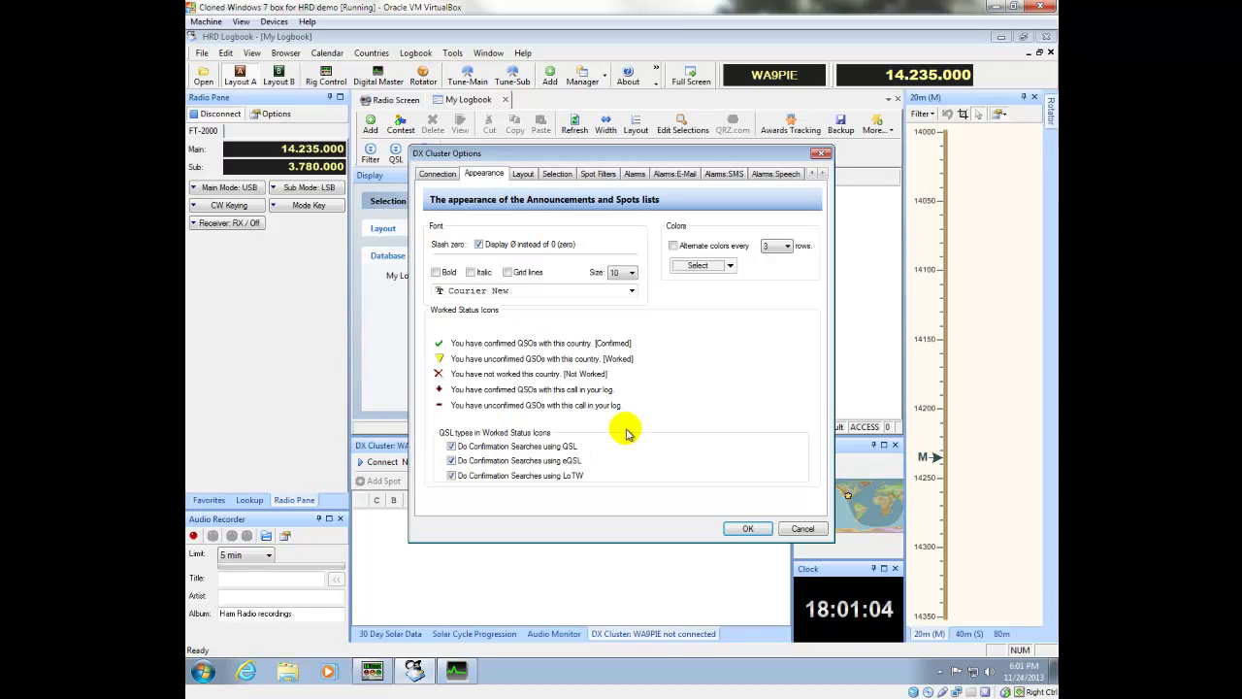
click(500, 407)
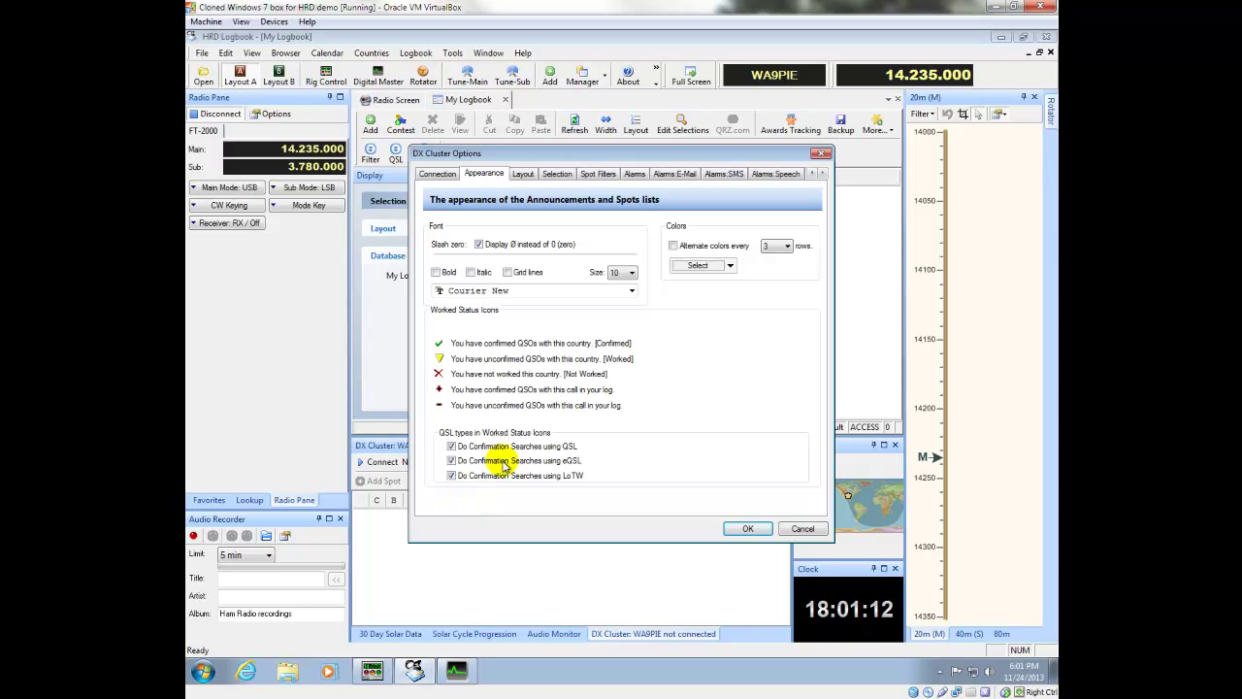
click(571, 448)
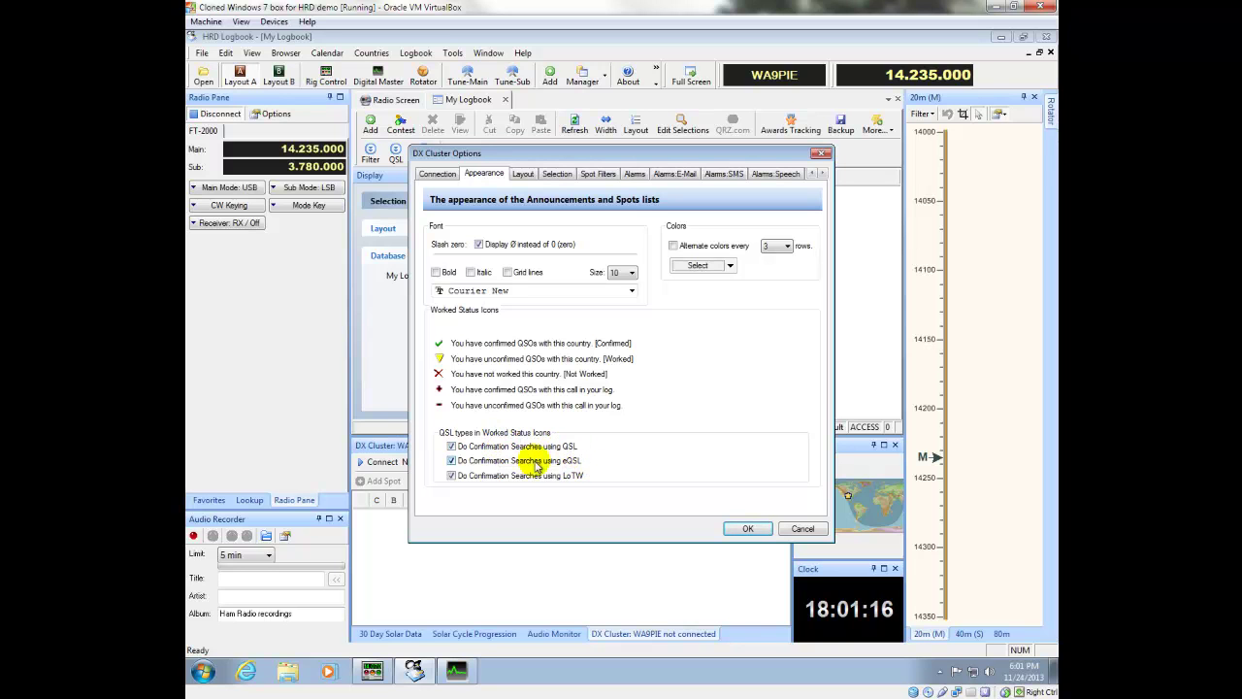
click(452, 447)
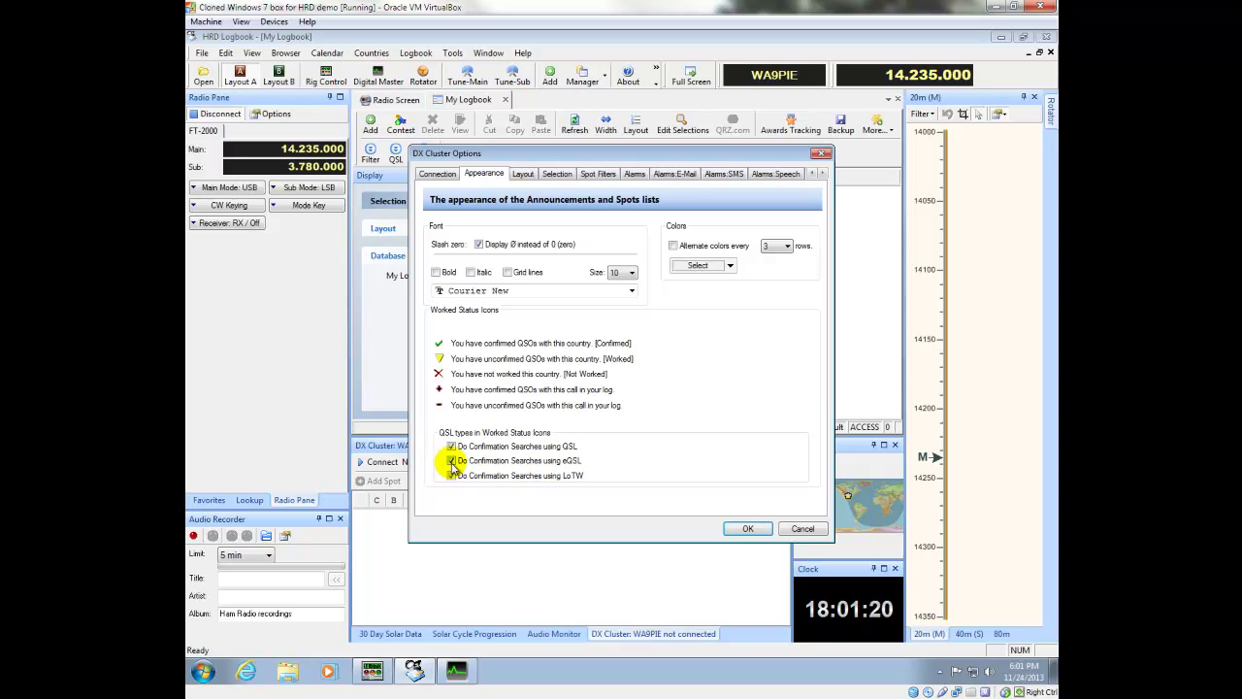
click(523, 175)
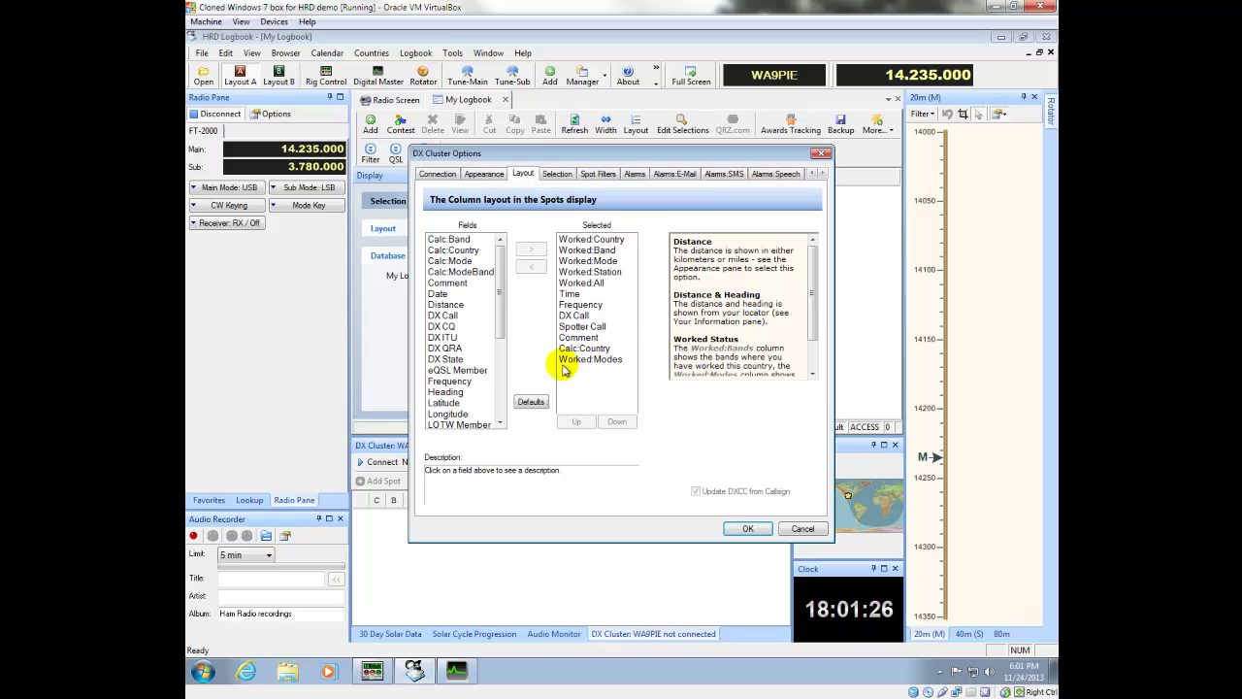
drag(499, 311, 503, 258)
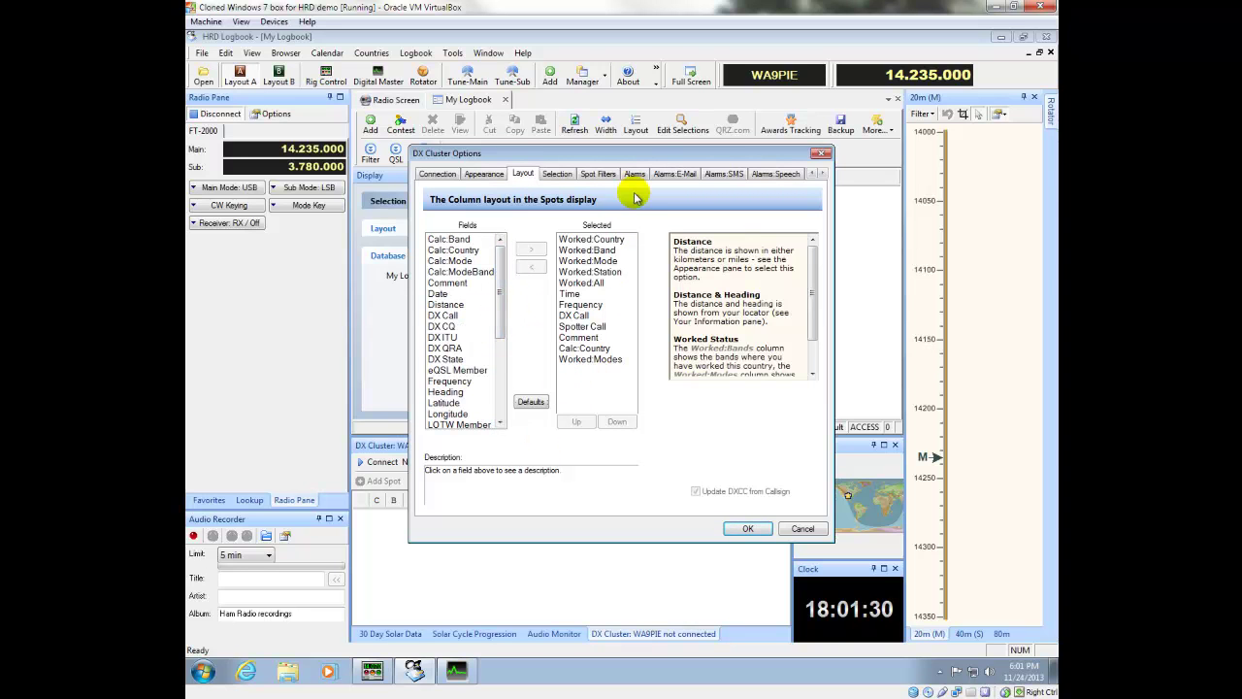
drag(645, 155, 735, 47)
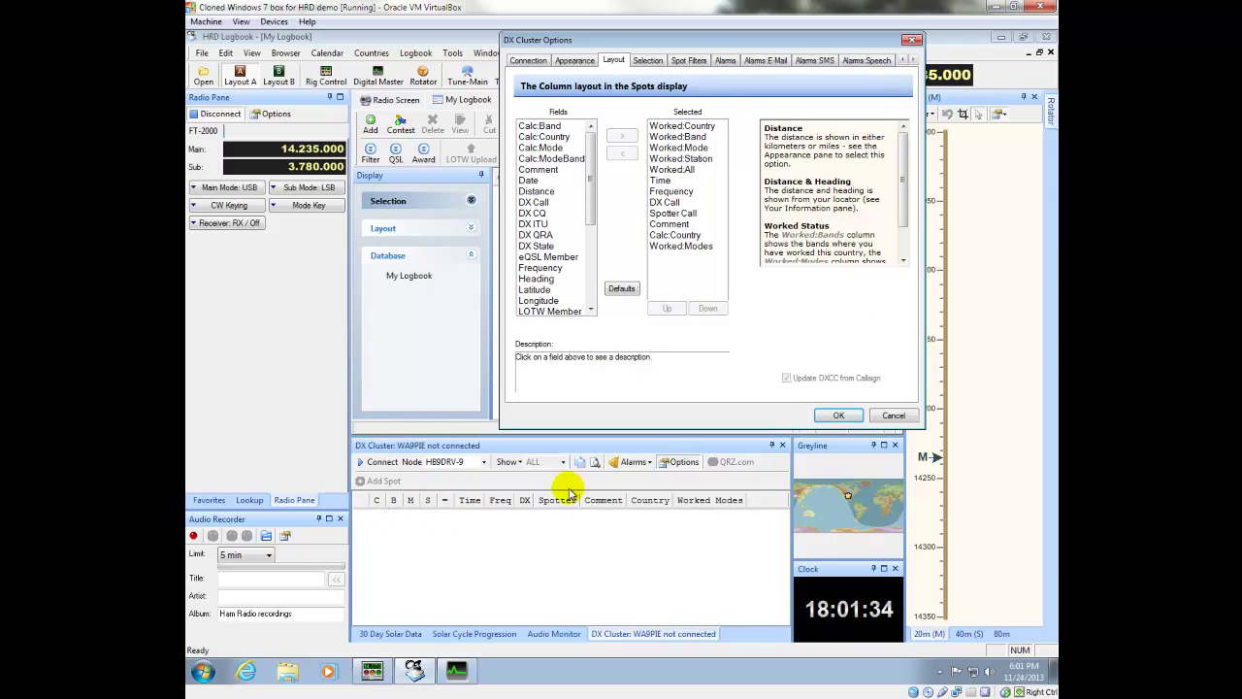
Step: Set the Spider Cluster option for selecting spots to Use sh/mydx
click(648, 61)
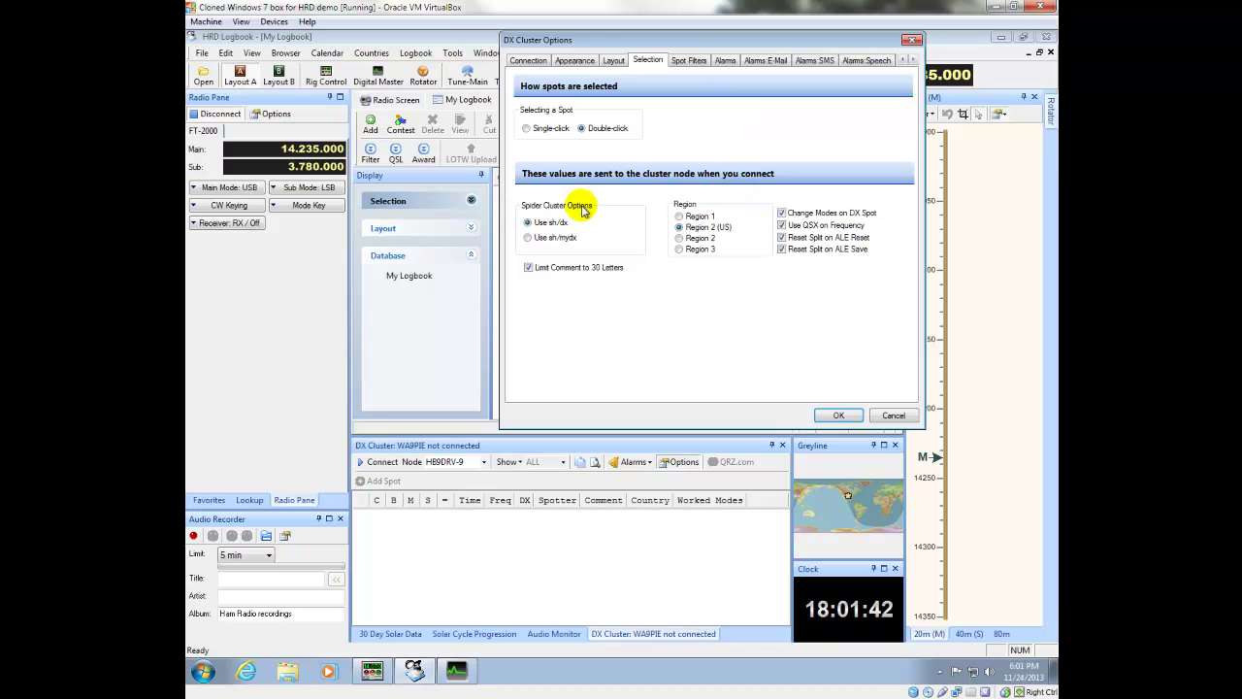
click(527, 240)
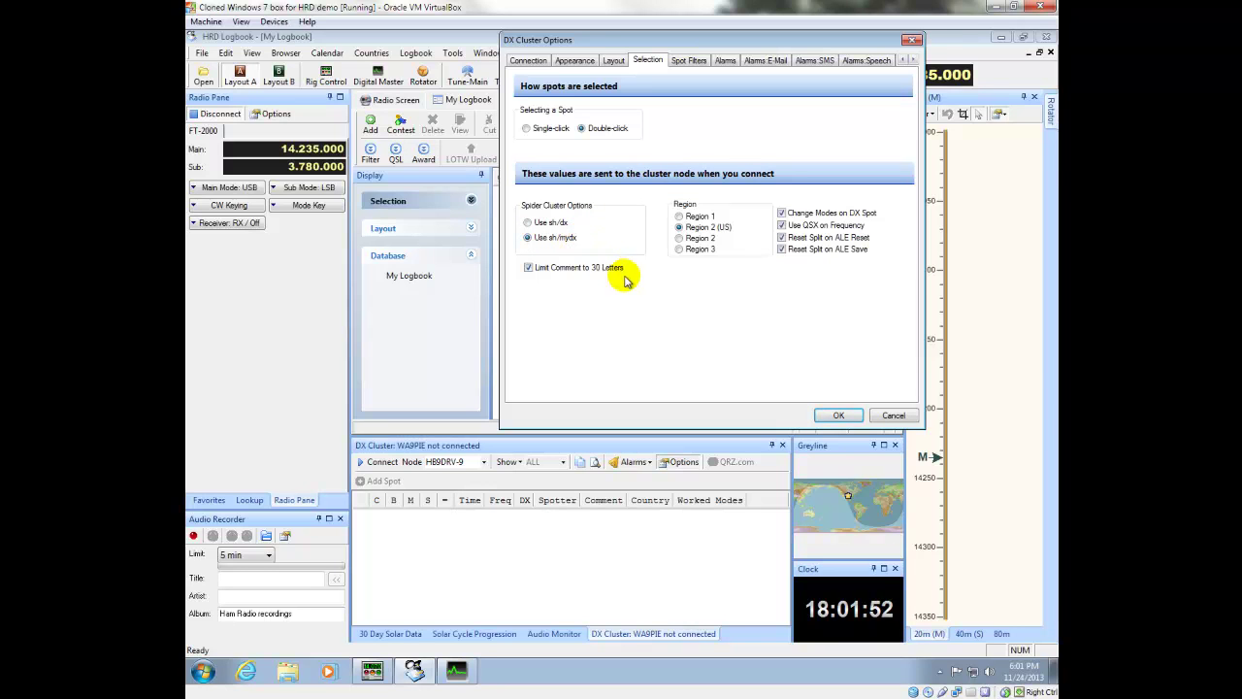
Step: Review the spot filters, alarm settings and QSL member lookup, and save the DX Cluster Options
click(691, 61)
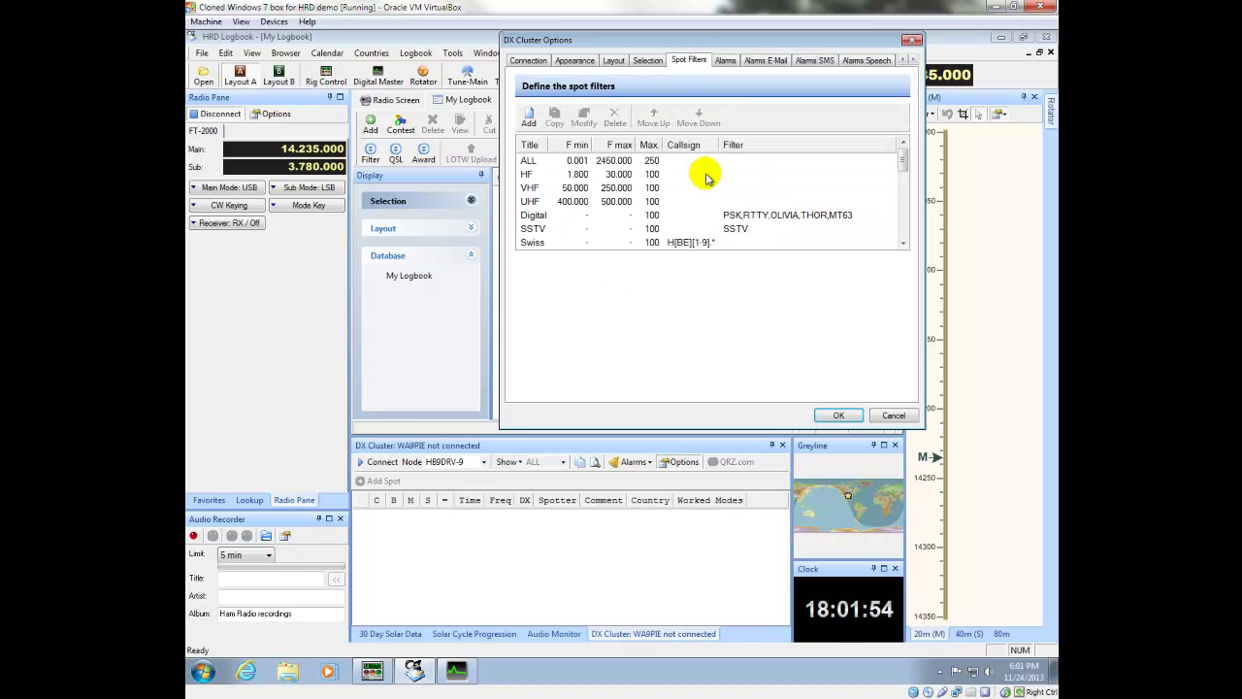
click(726, 60)
click(762, 62)
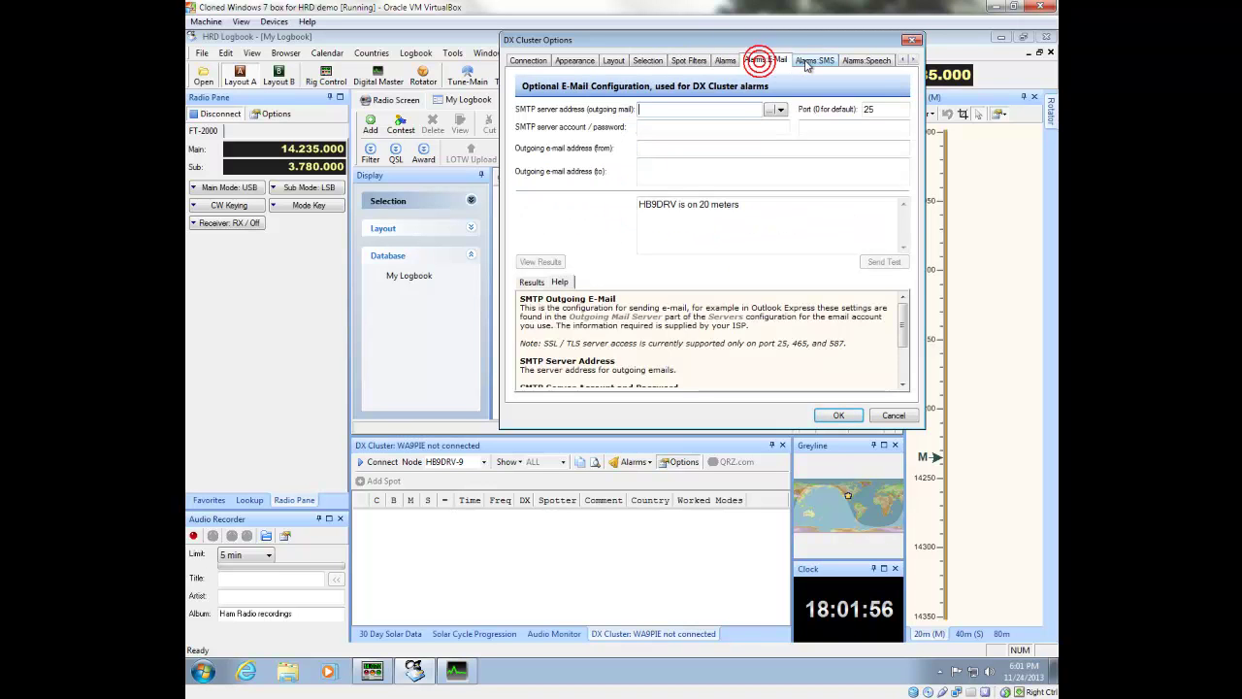
click(814, 60)
click(865, 61)
click(912, 60)
click(913, 61)
click(830, 61)
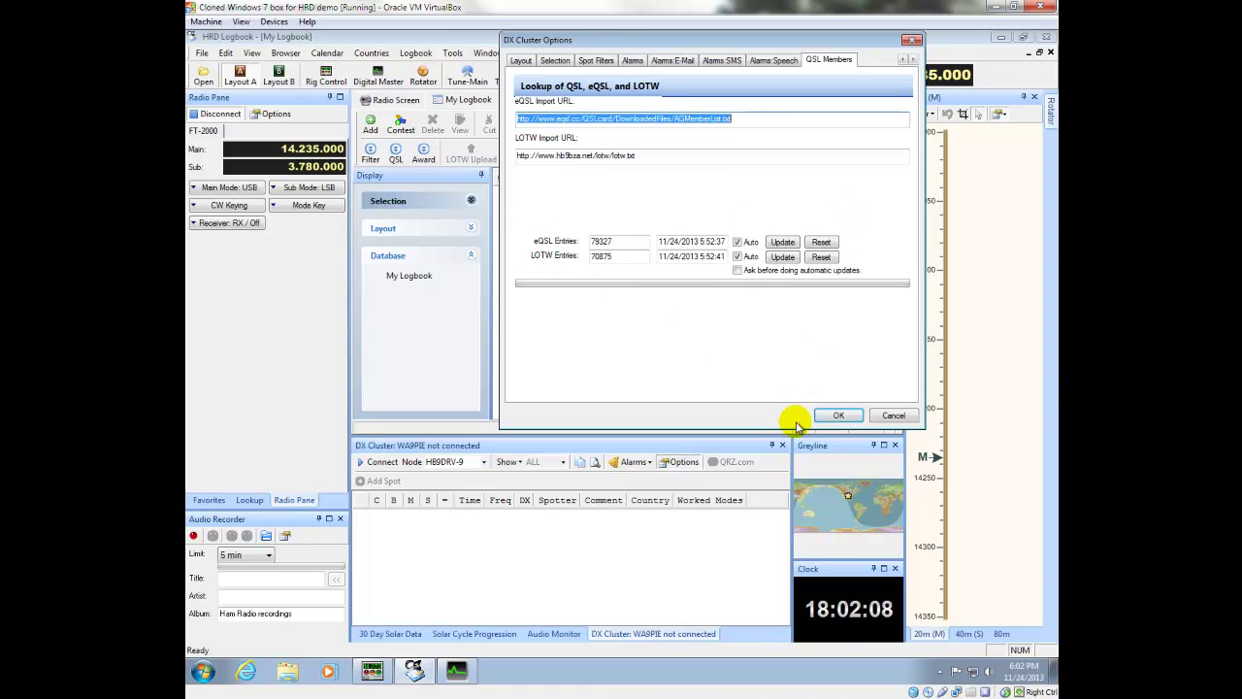
click(838, 415)
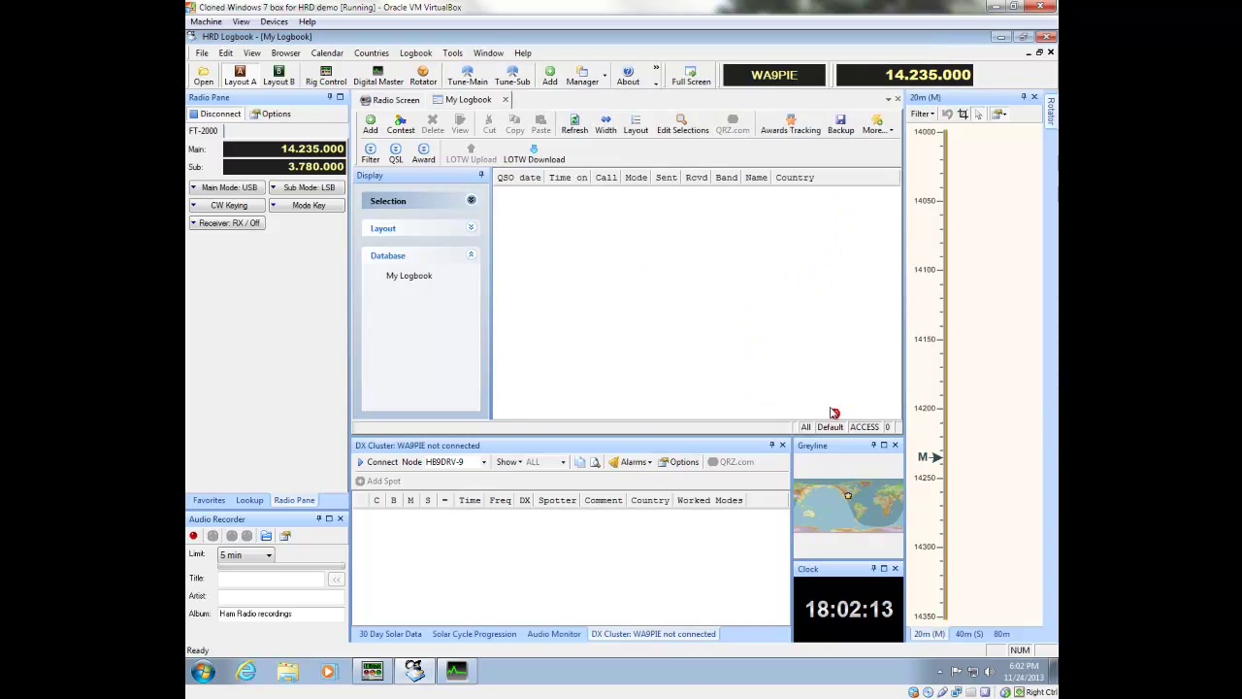
Step: Choose WA9PIE as the DX Cluster node and connect to it
click(484, 463)
drag(483, 214, 483, 427)
click(447, 428)
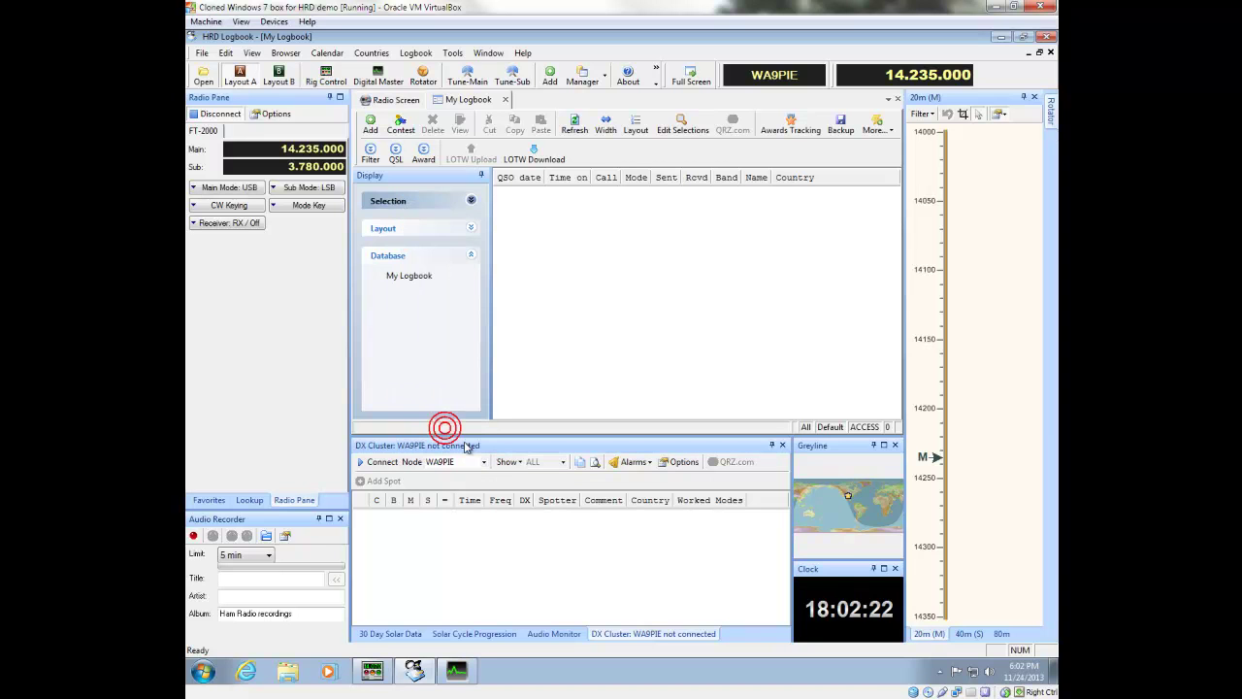
click(380, 462)
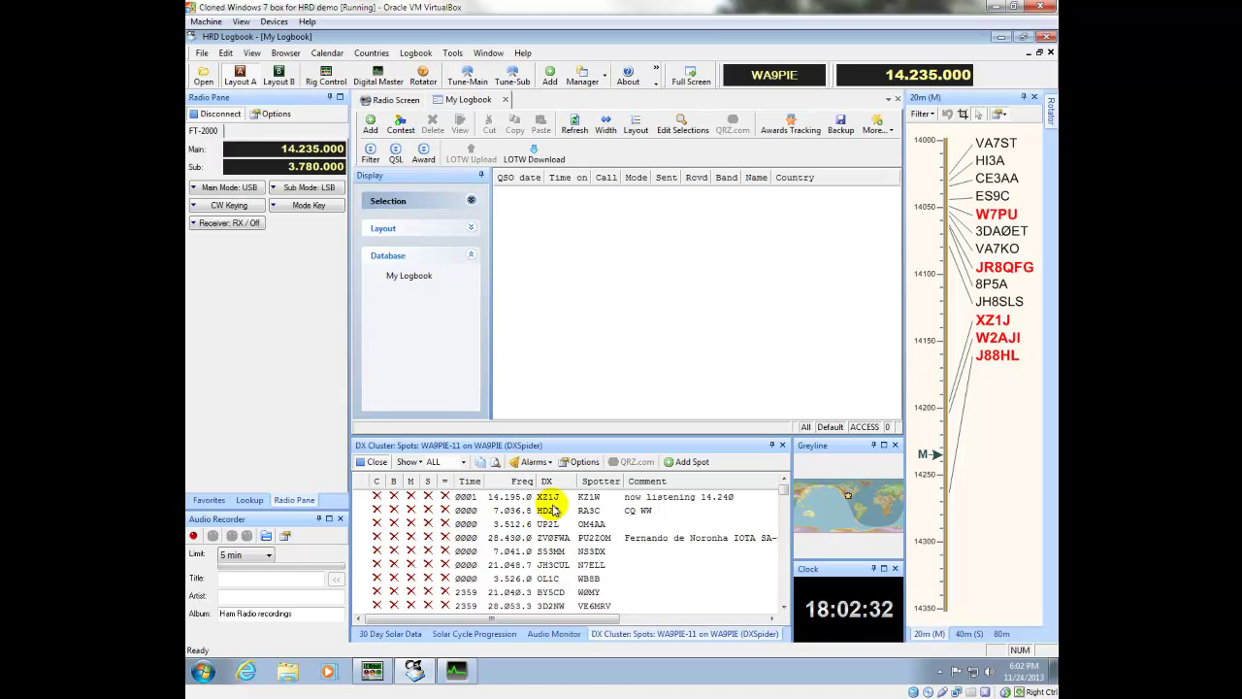
Step: Enable QRZ.com Subscription as a callsign lookup method and rank it above Logbook and Country List
click(449, 53)
mouse_move(529, 208)
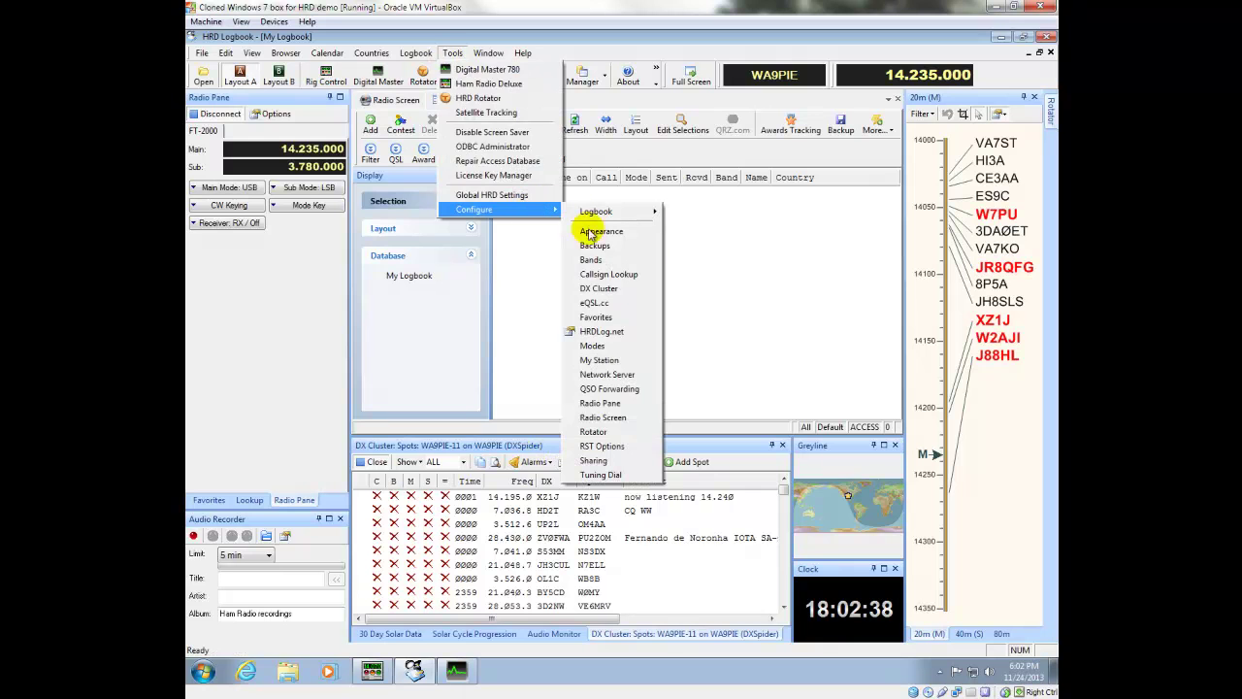
click(606, 277)
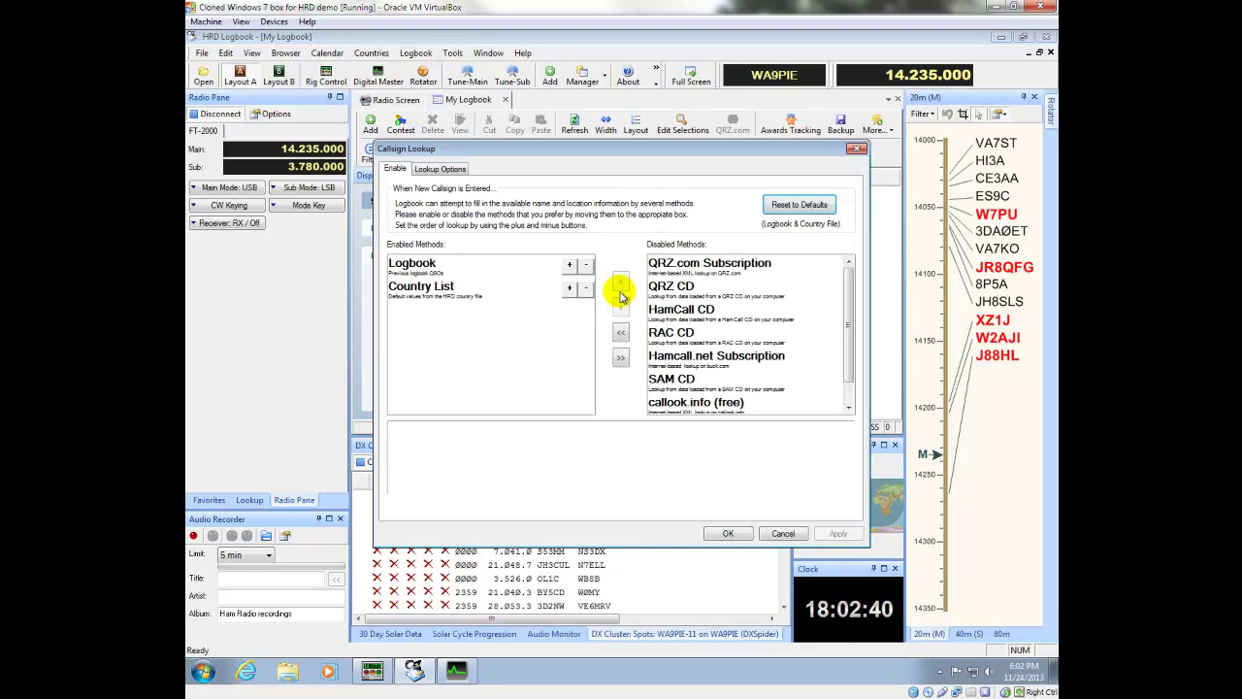
click(472, 270)
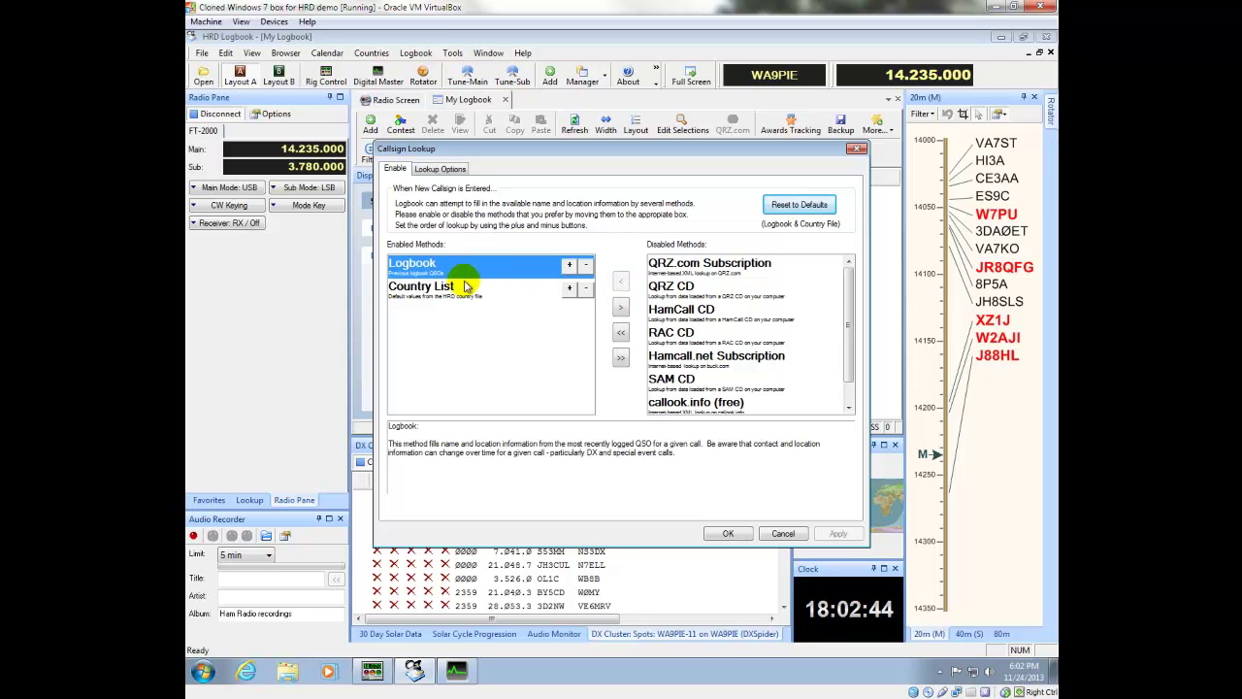
click(465, 290)
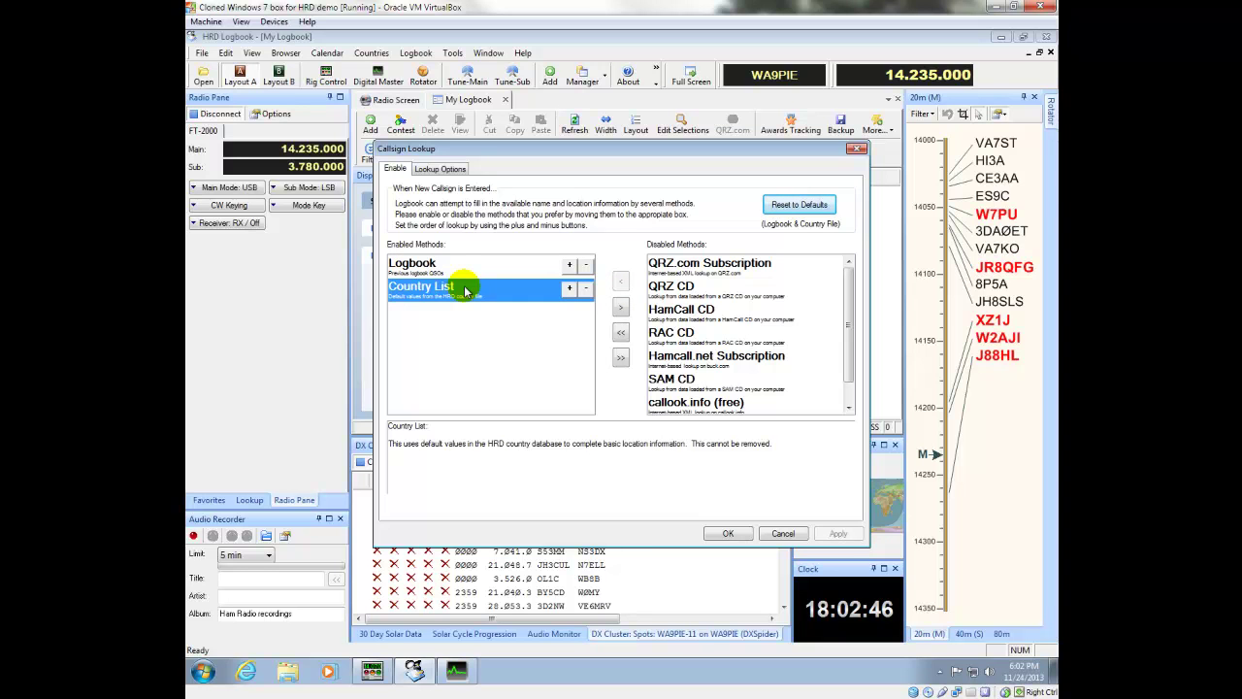
click(723, 266)
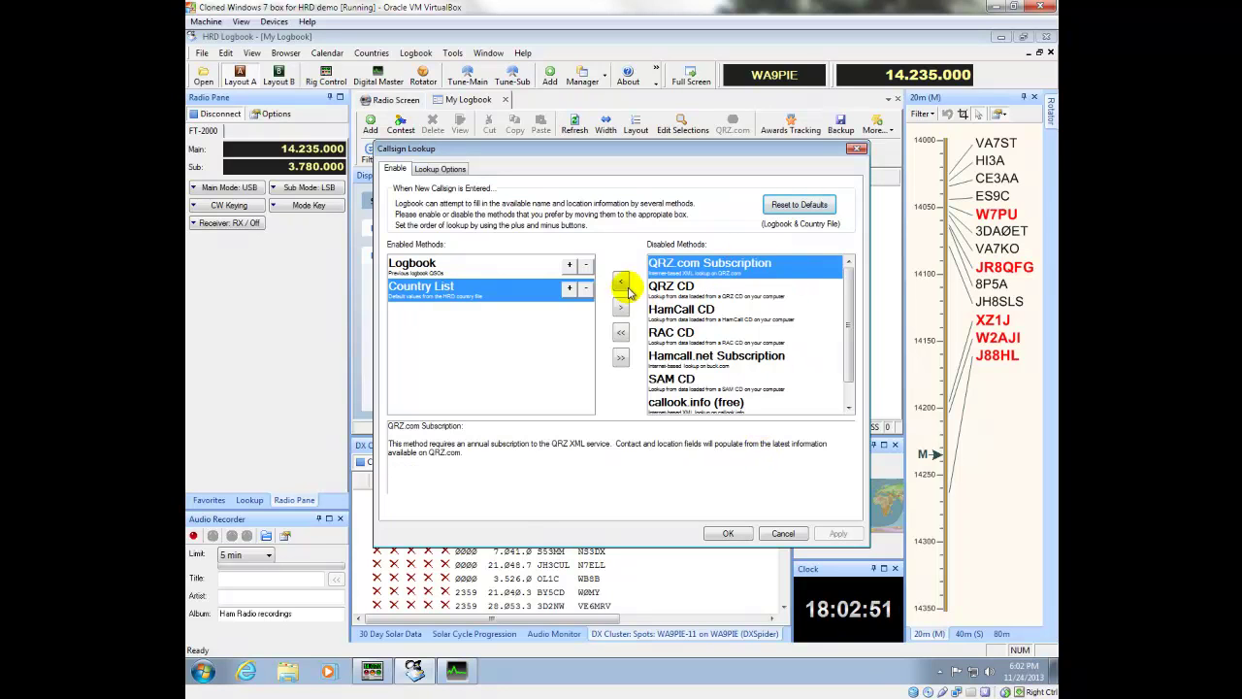
click(621, 281)
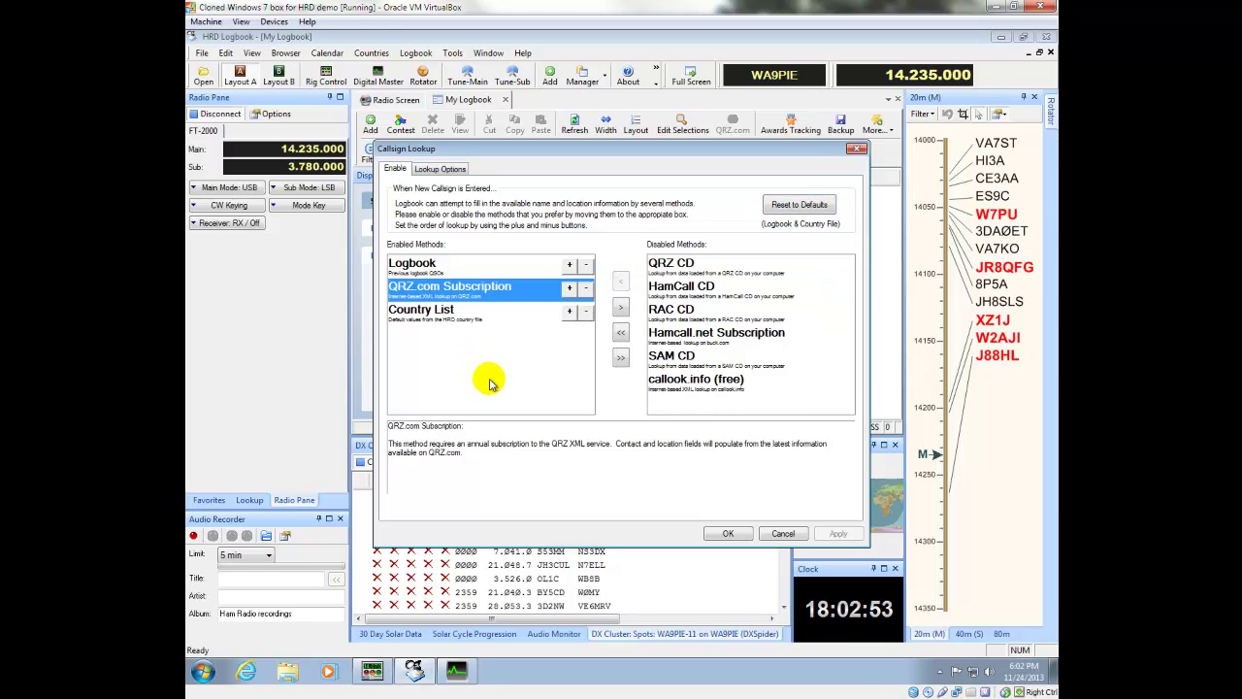
click(570, 288)
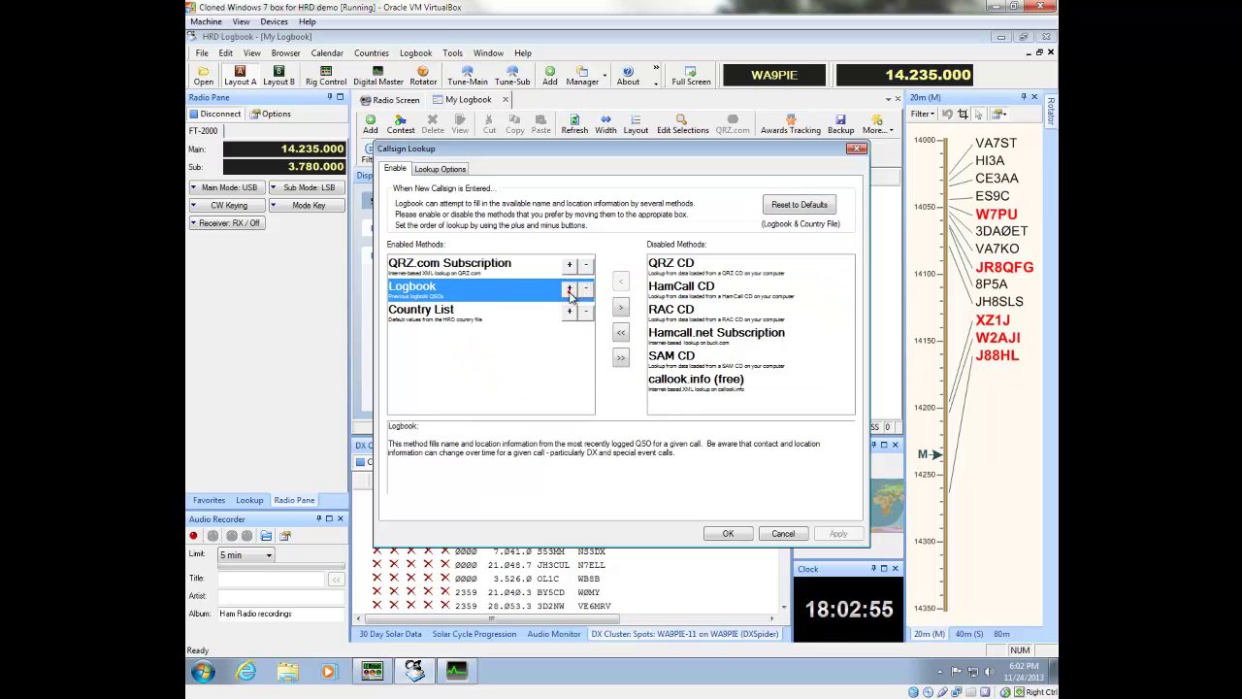
click(486, 267)
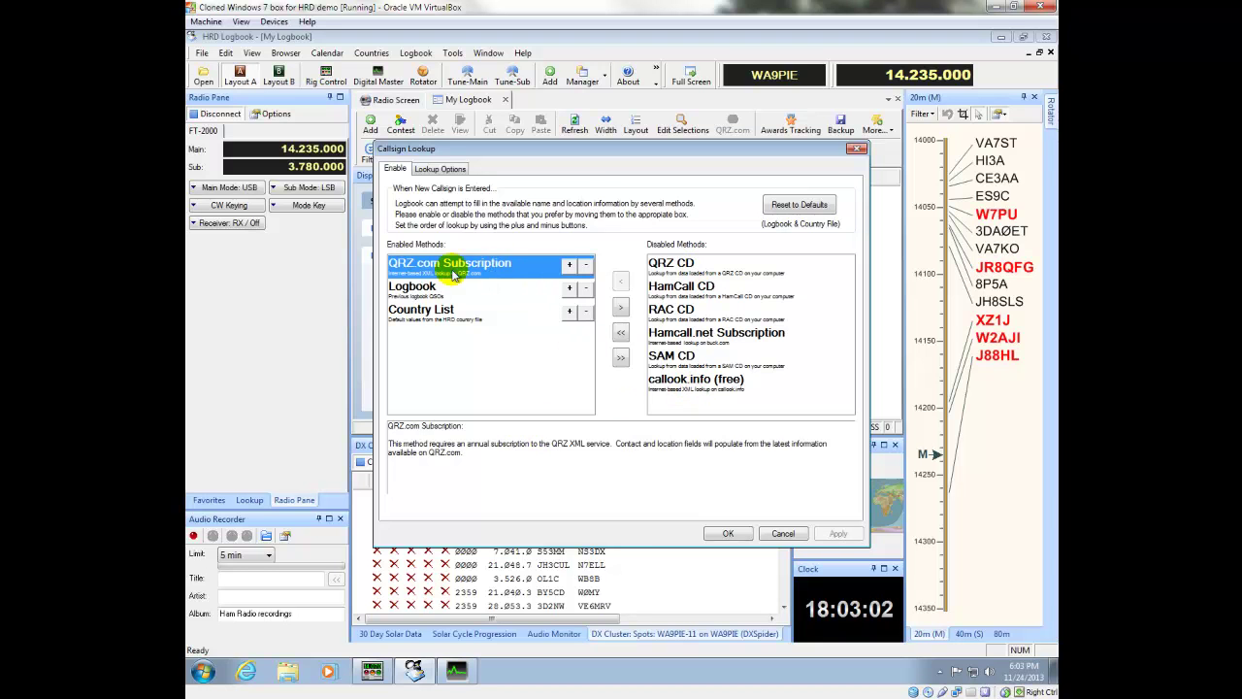
Step: Enter the QRZ.com via XML username and account password in the lookup options and save the Callsign Lookup settings
click(440, 168)
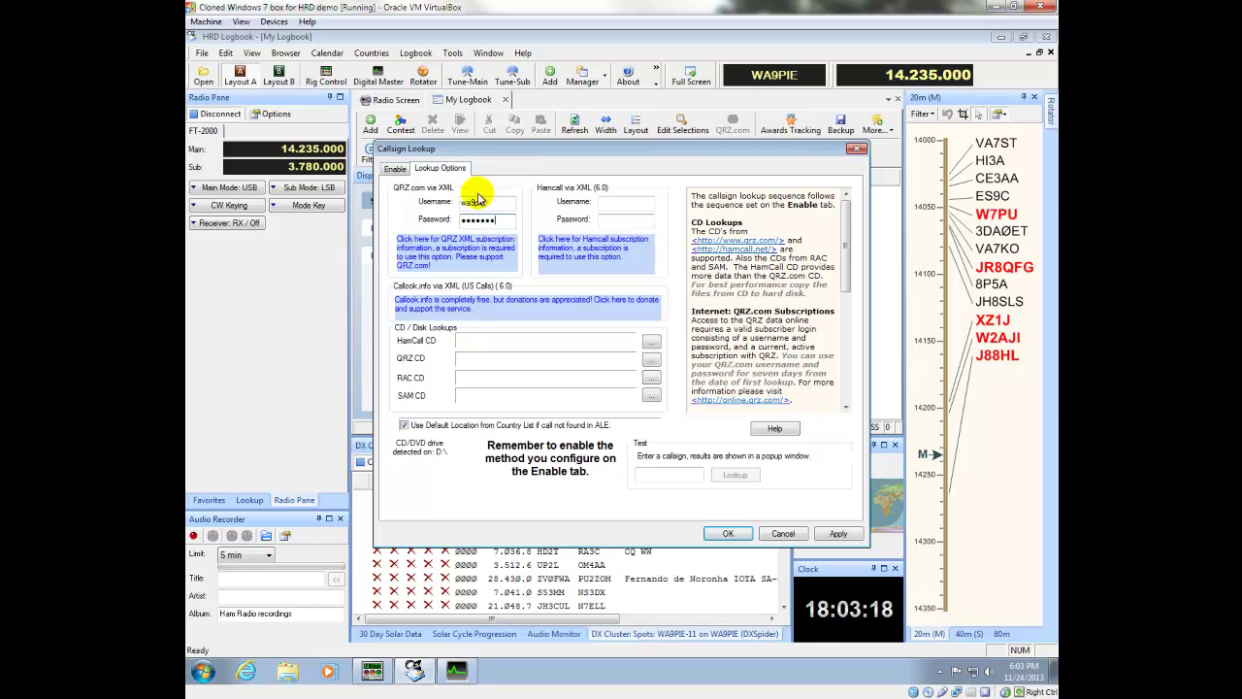
click(726, 533)
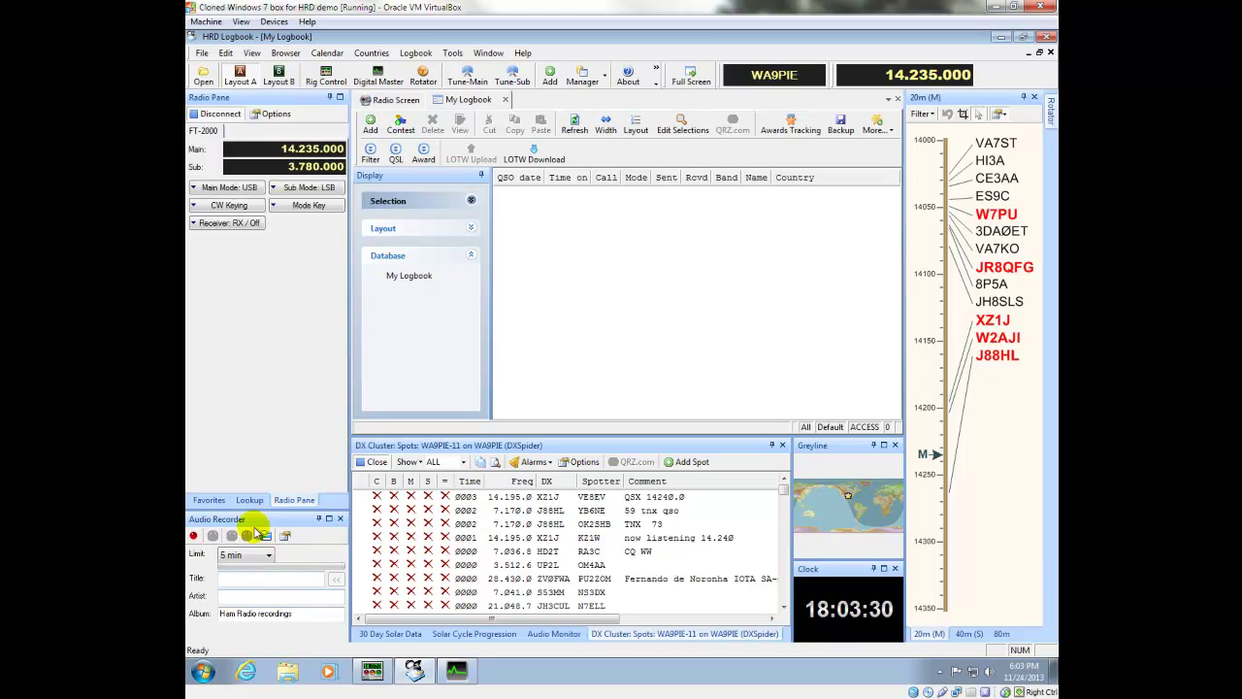
Step: Auto-hide the Audio Recorder and Display panes, and look up the spotted station XZ1J in the Lookup pane
click(318, 520)
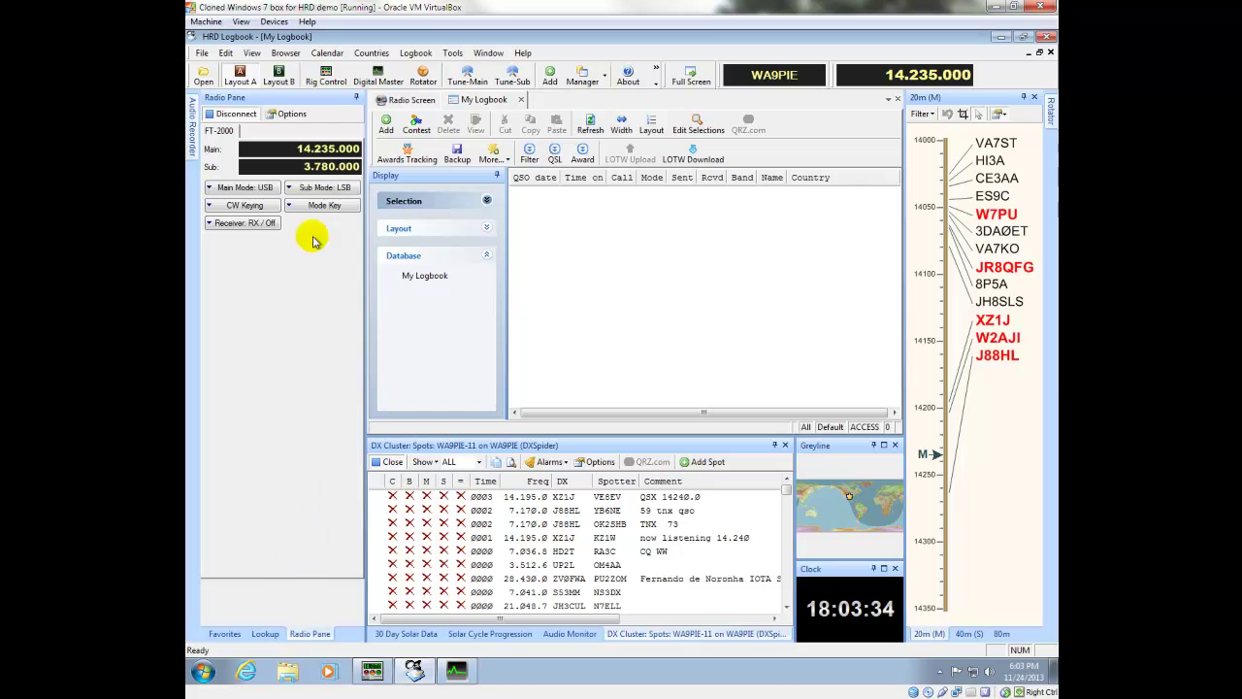
click(265, 633)
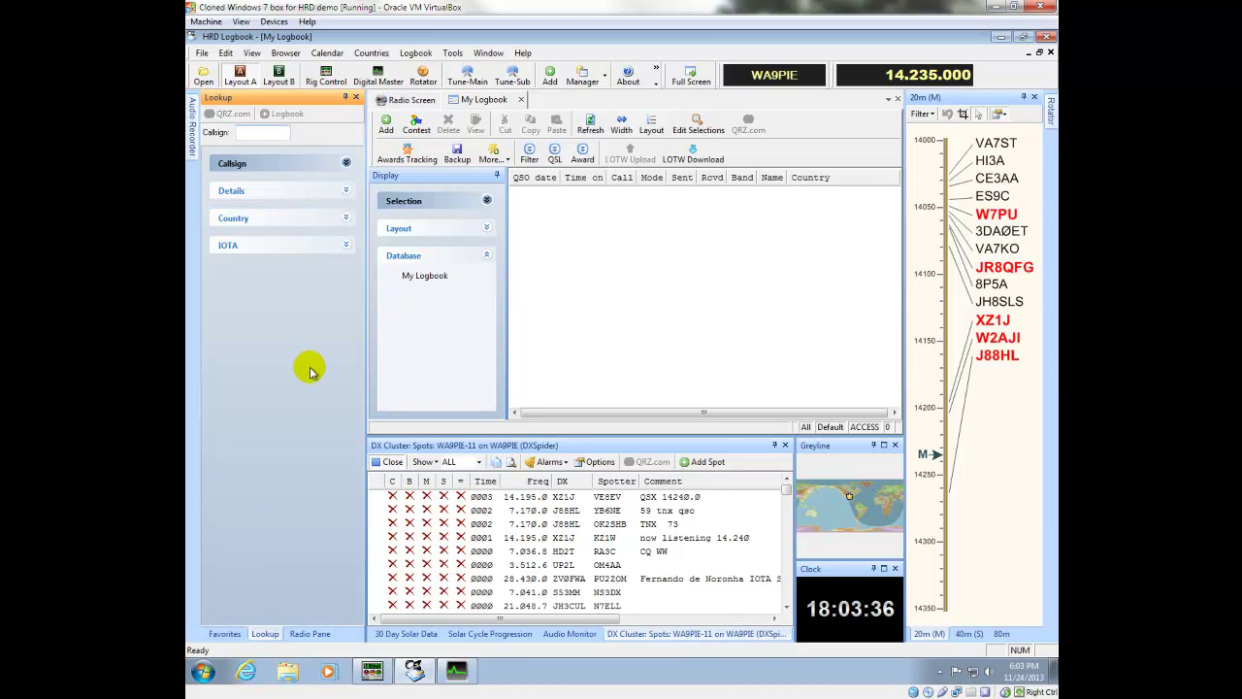
click(571, 497)
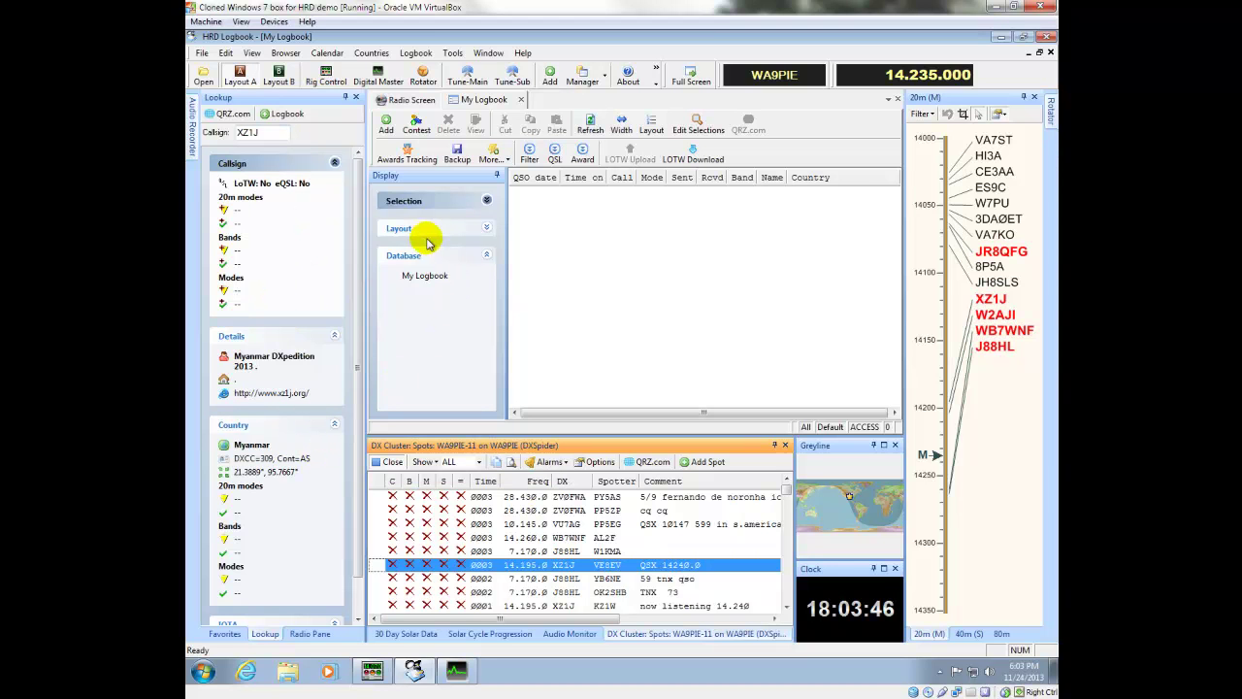
click(497, 174)
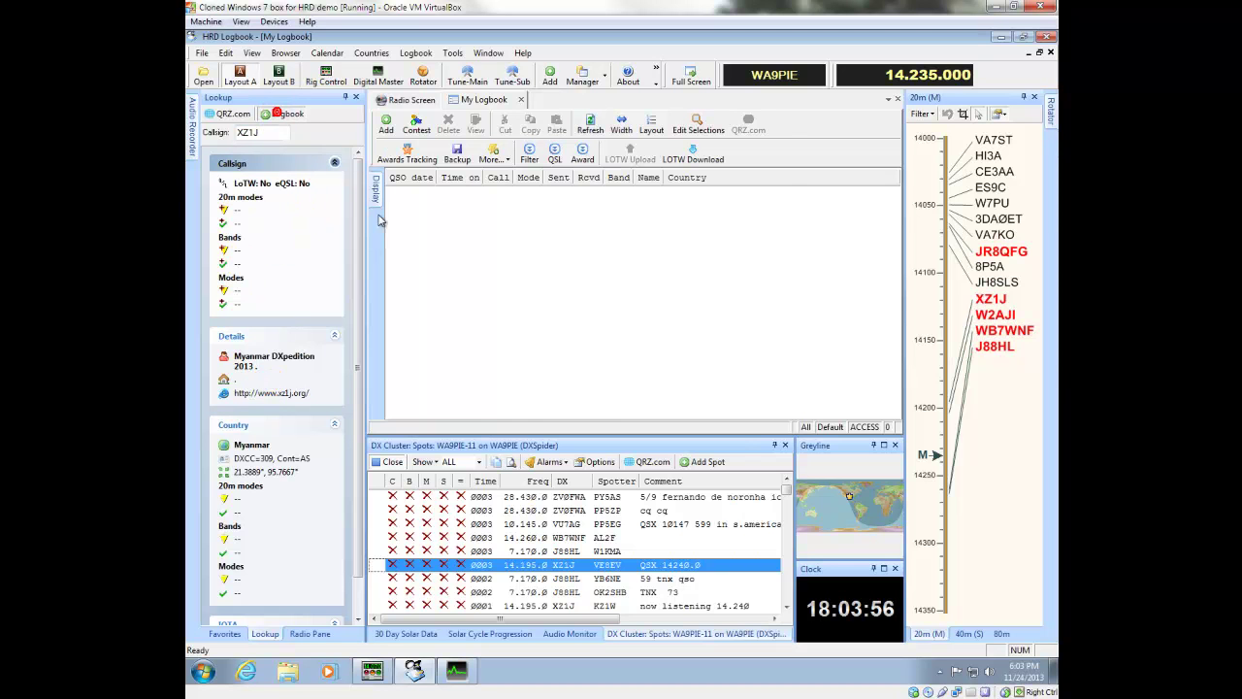
Step: Add a contact with XZ1J to My Logbook from its callsign lookup details
click(280, 115)
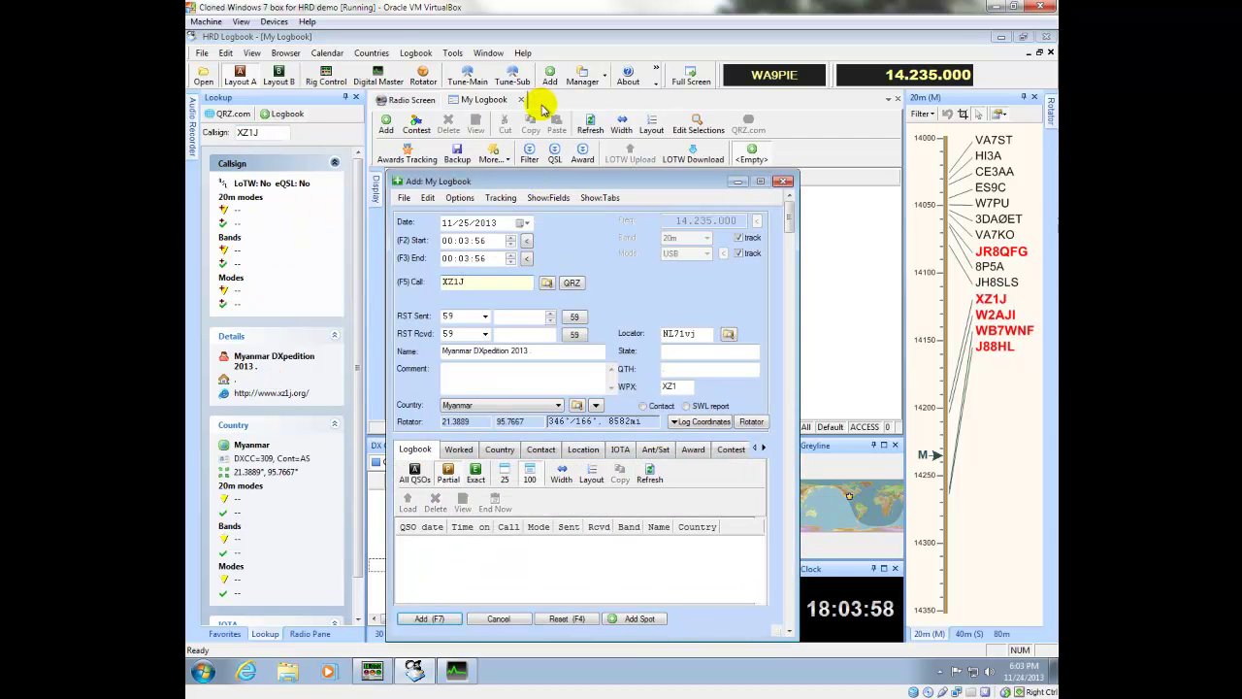
drag(571, 182, 555, 83)
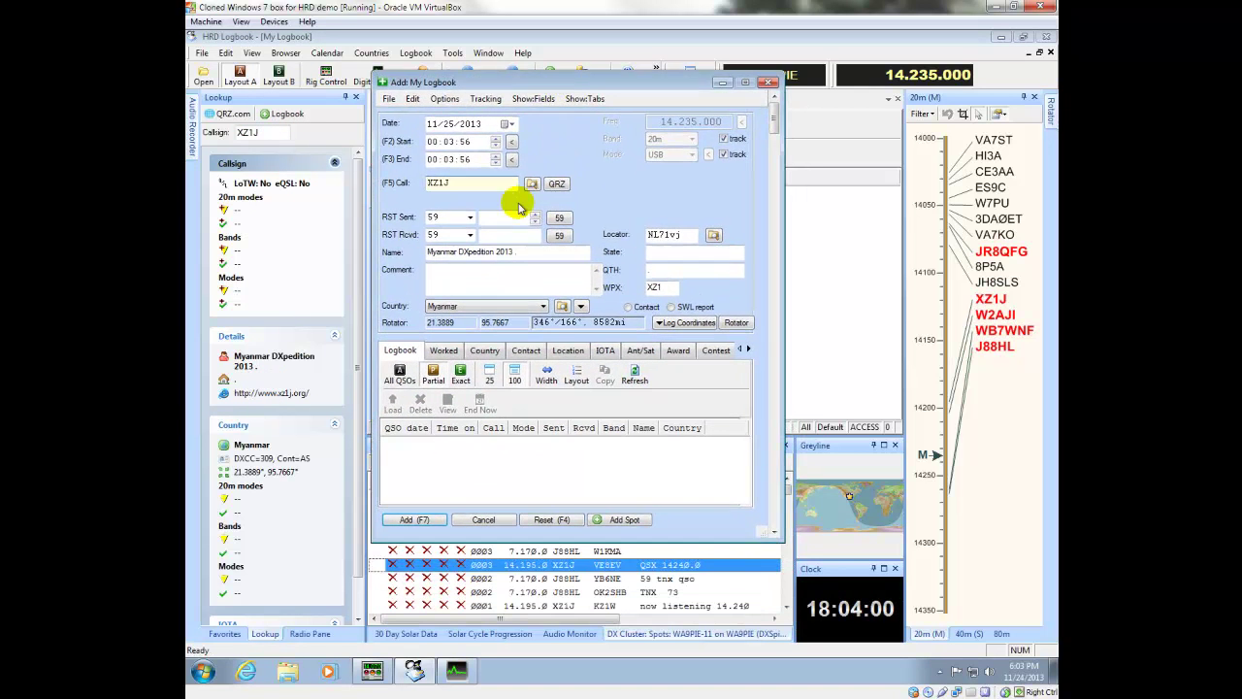
click(508, 221)
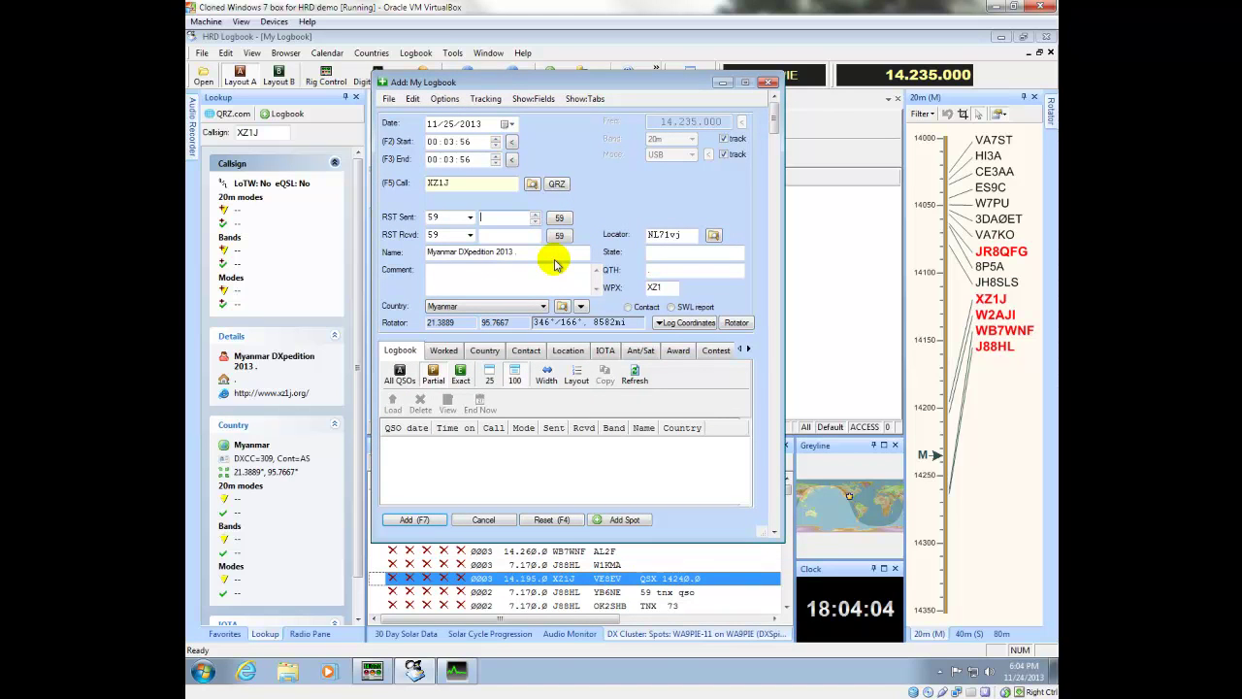
click(412, 519)
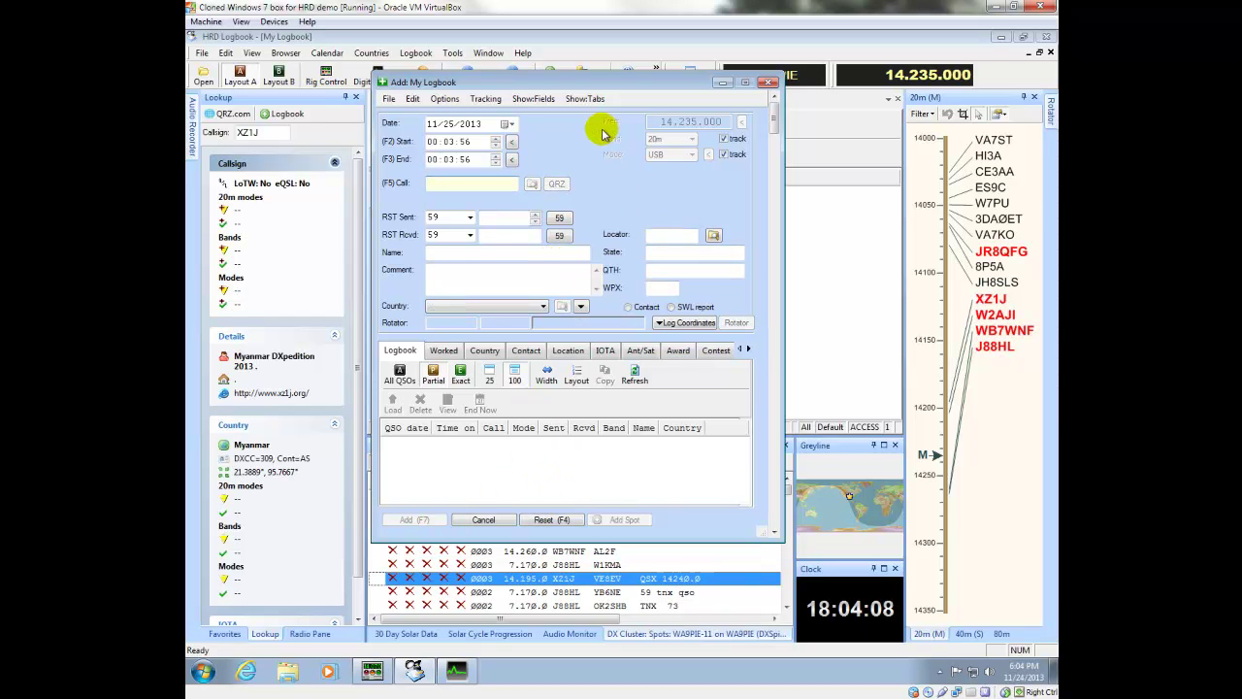
Step: Move the contact entry window clear of the log list and add a contact with W1AW
drag(596, 81, 774, 83)
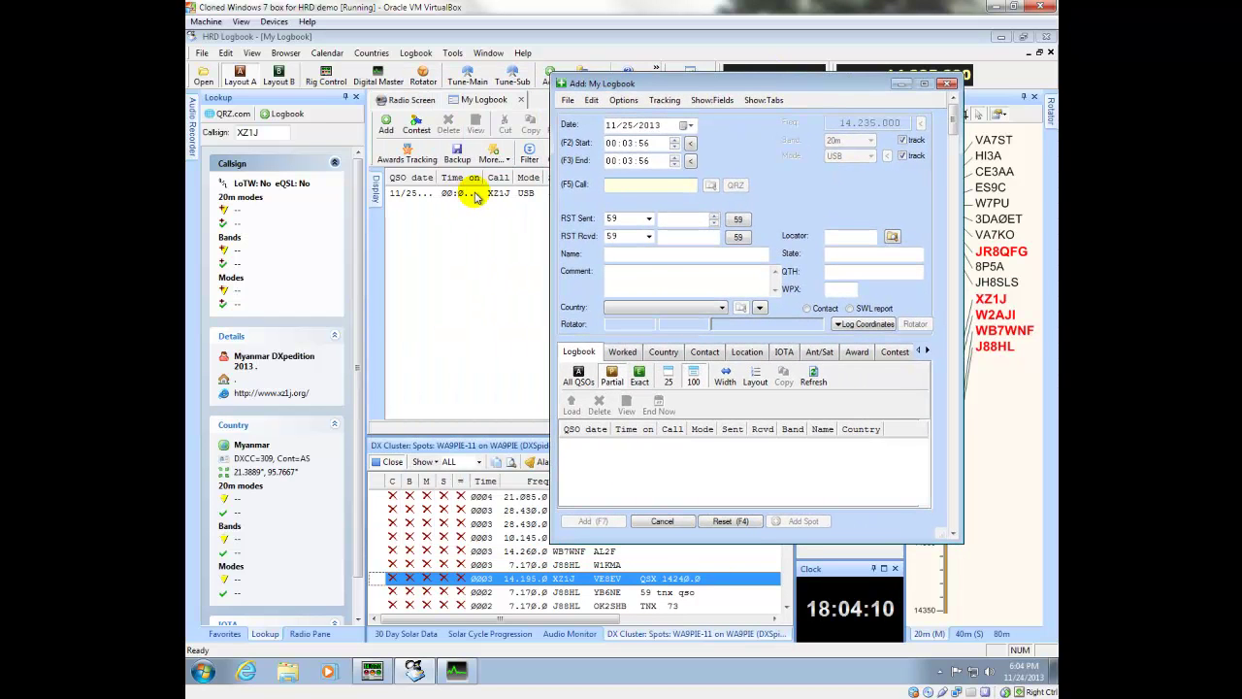
drag(693, 89, 758, 64)
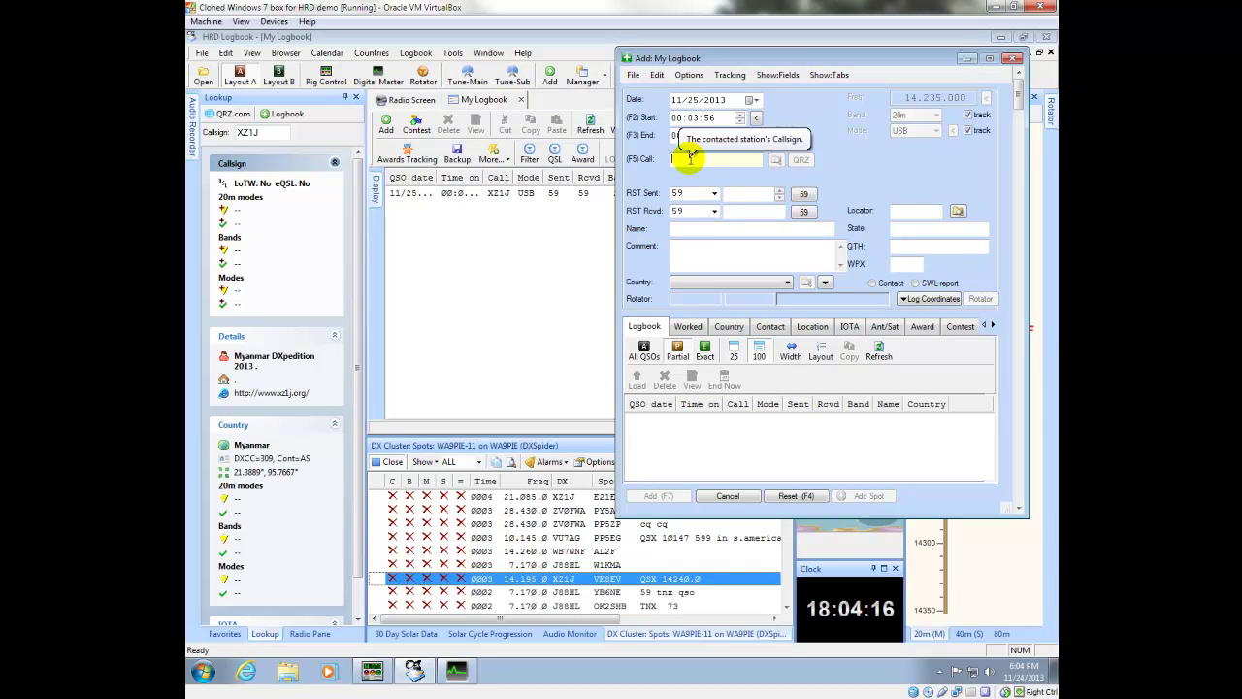
text(W1AW)
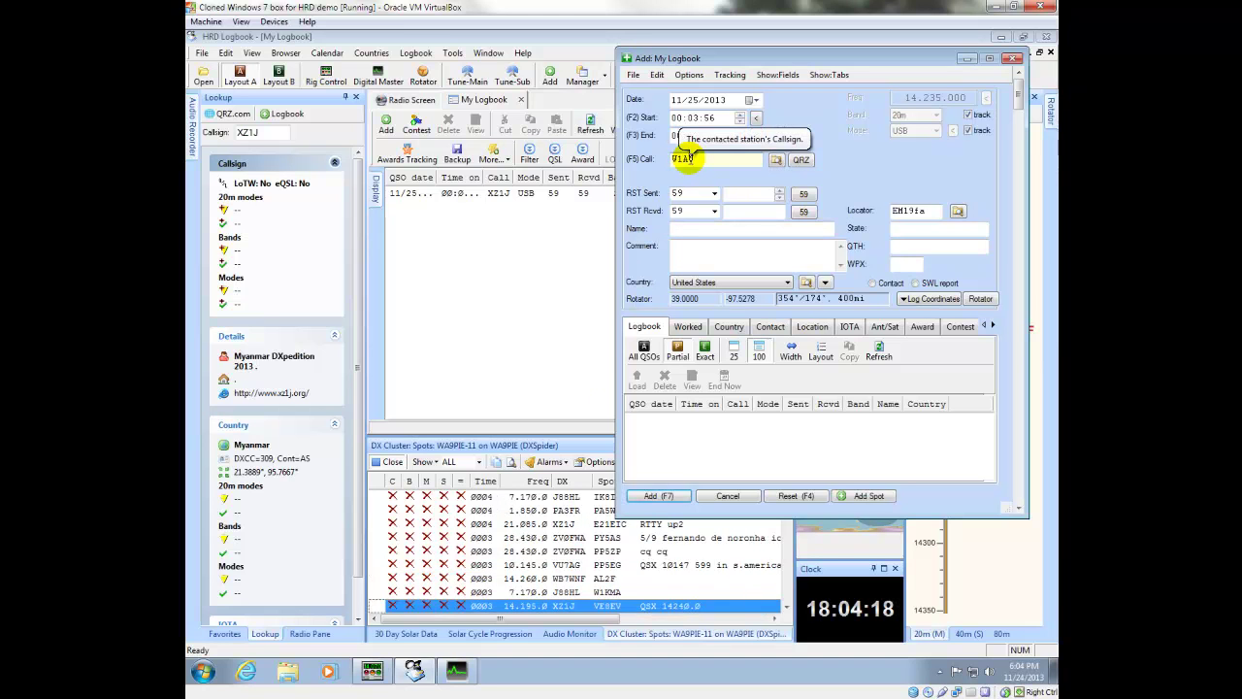
key(Tab)
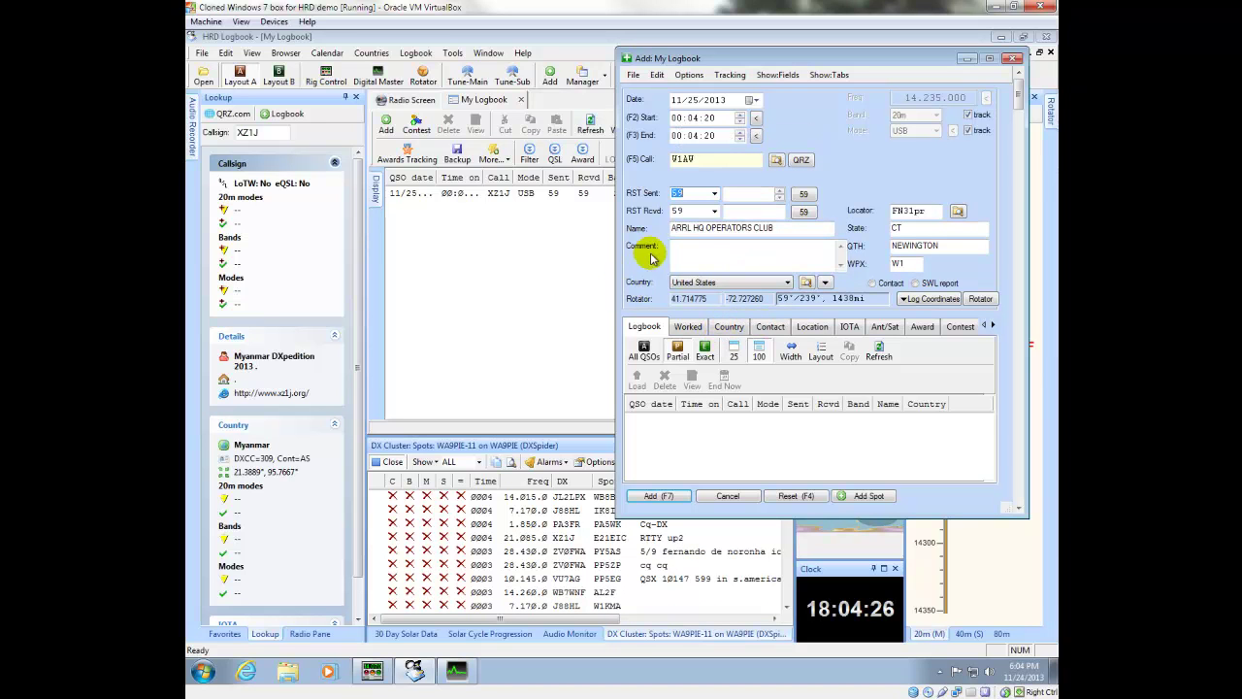
click(677, 498)
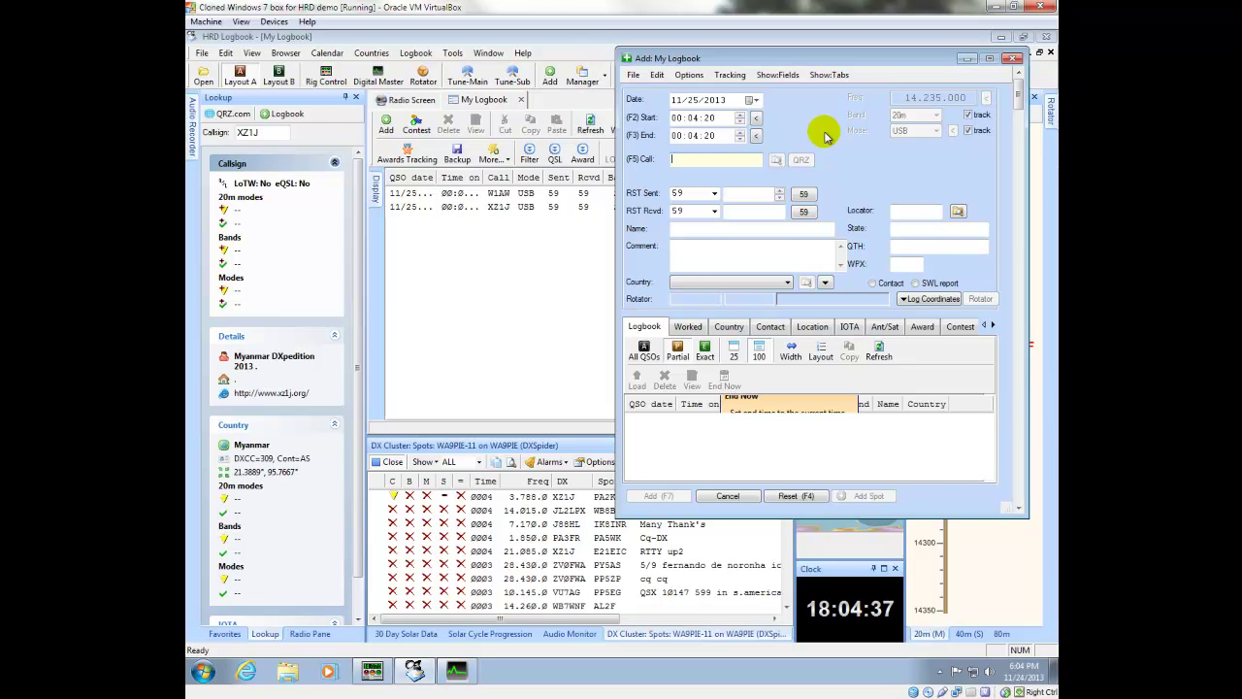
Step: Add a contact with W3Q to My Logbook, changing its country to Puerto Rico
text(W3O)
key(Tab)
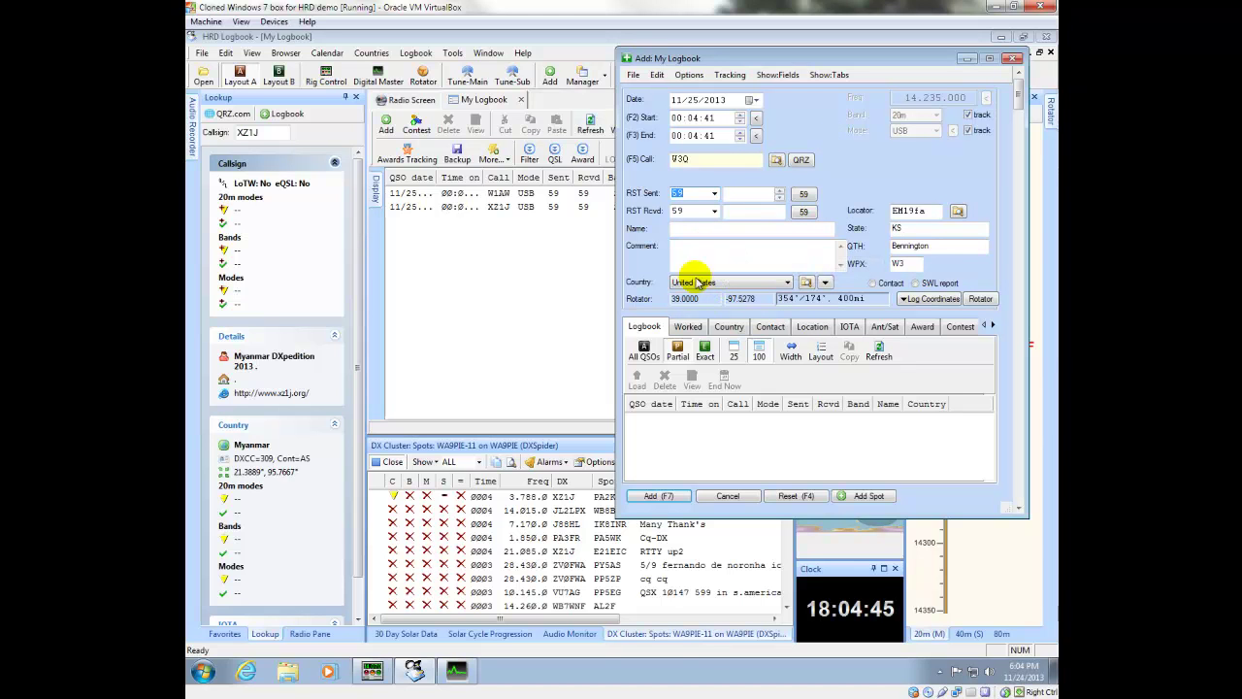
click(787, 282)
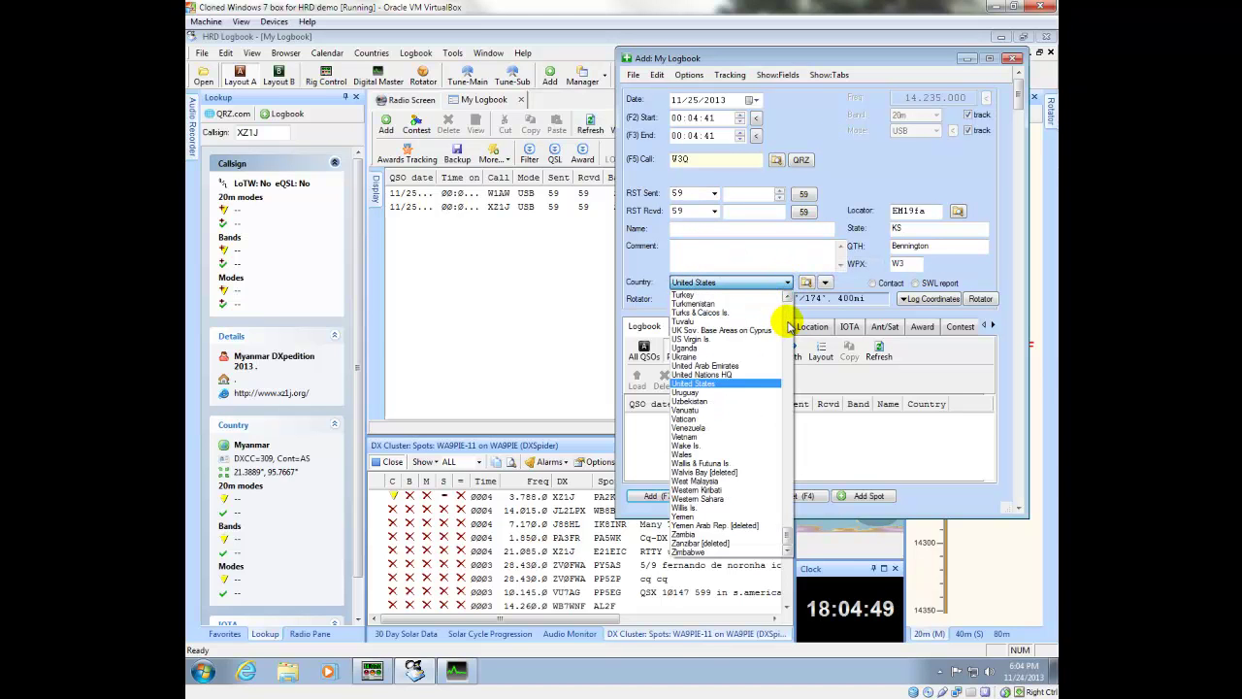
click(788, 392)
click(787, 392)
click(787, 393)
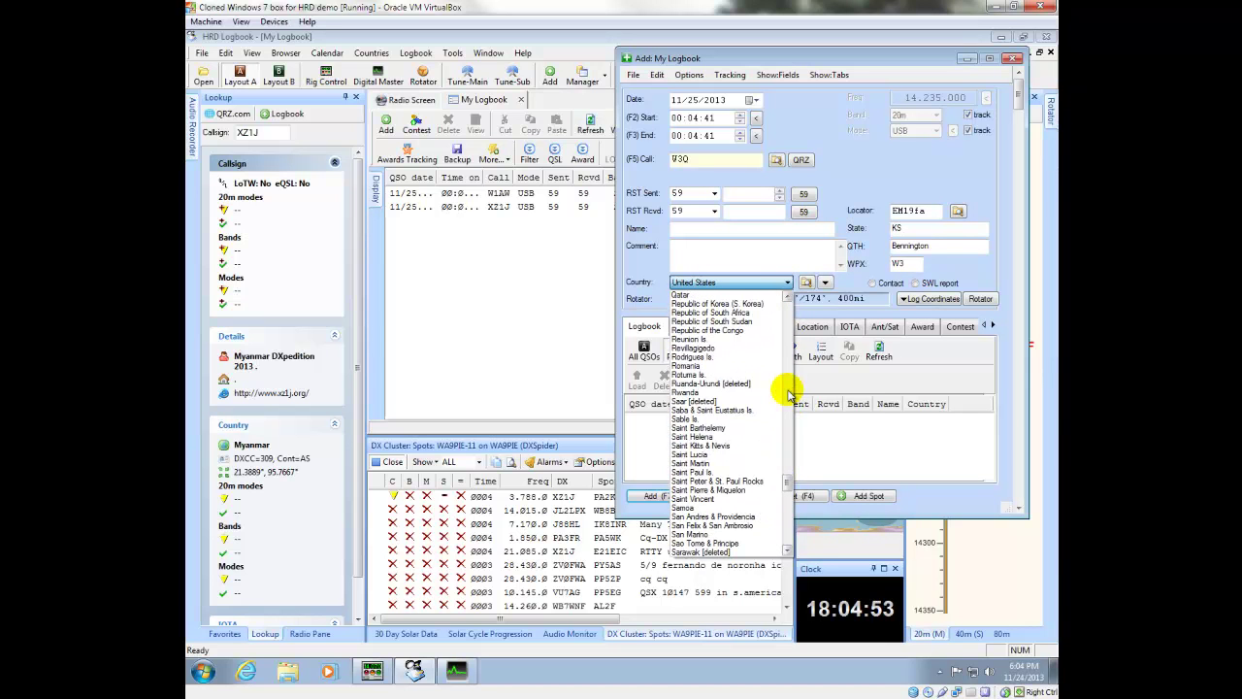
click(787, 393)
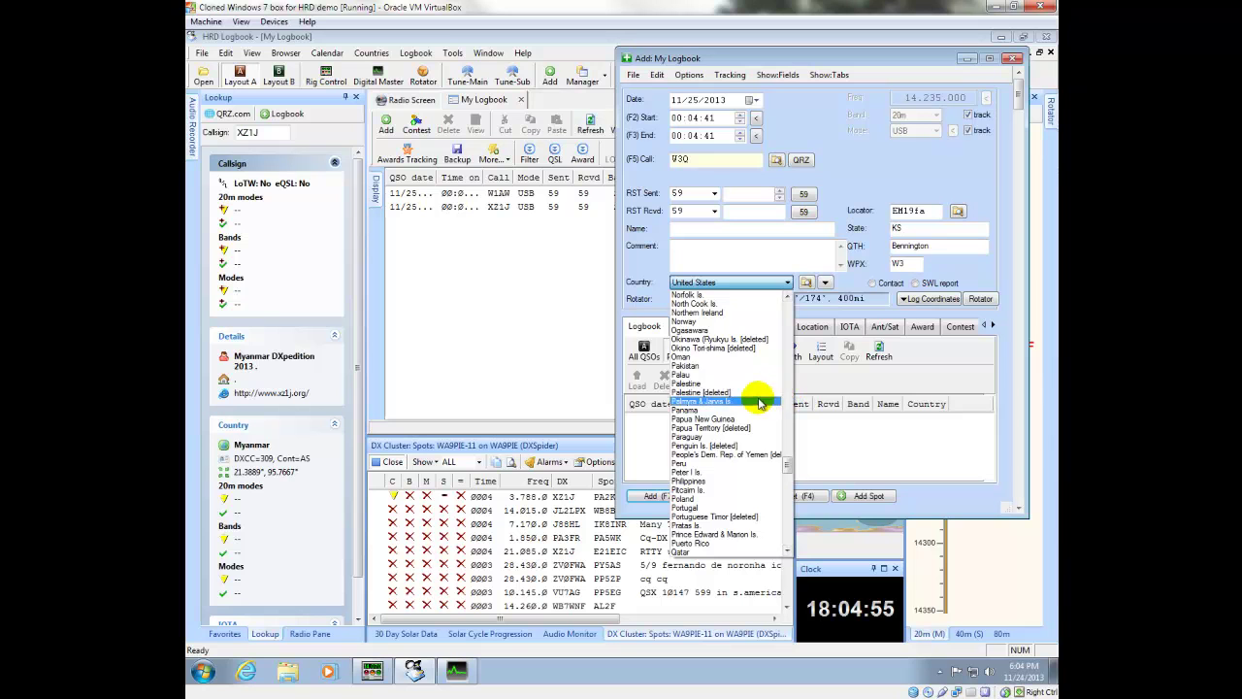
click(714, 546)
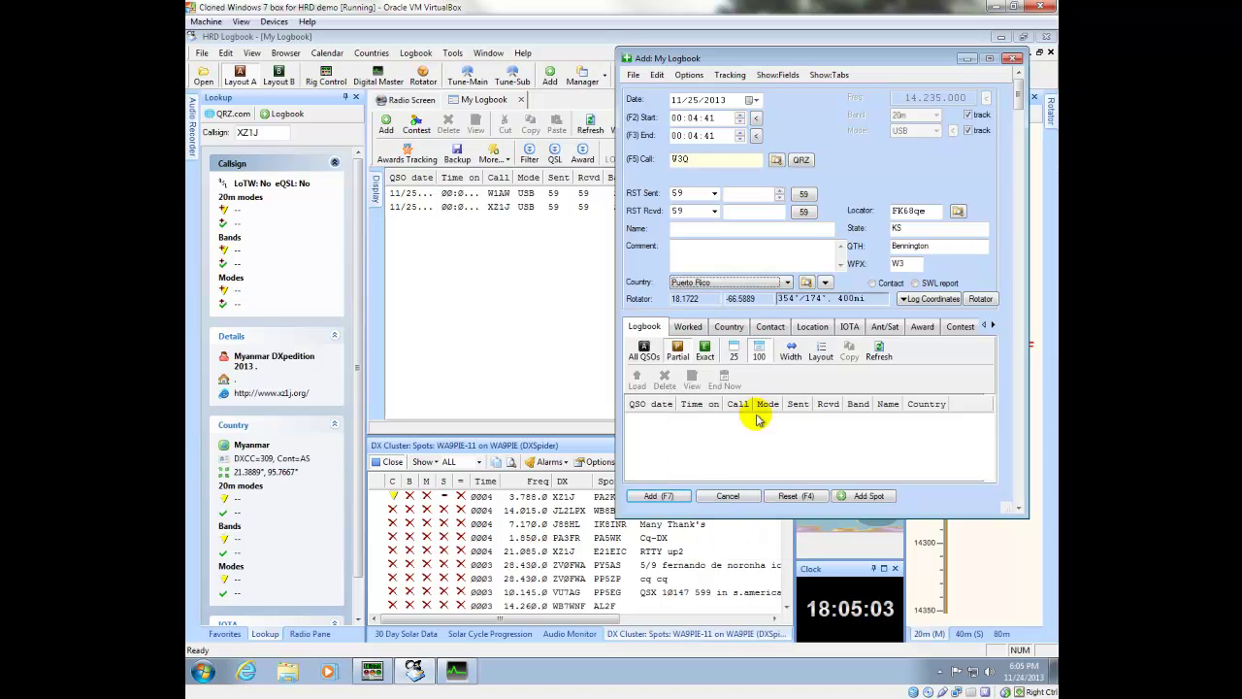
click(682, 495)
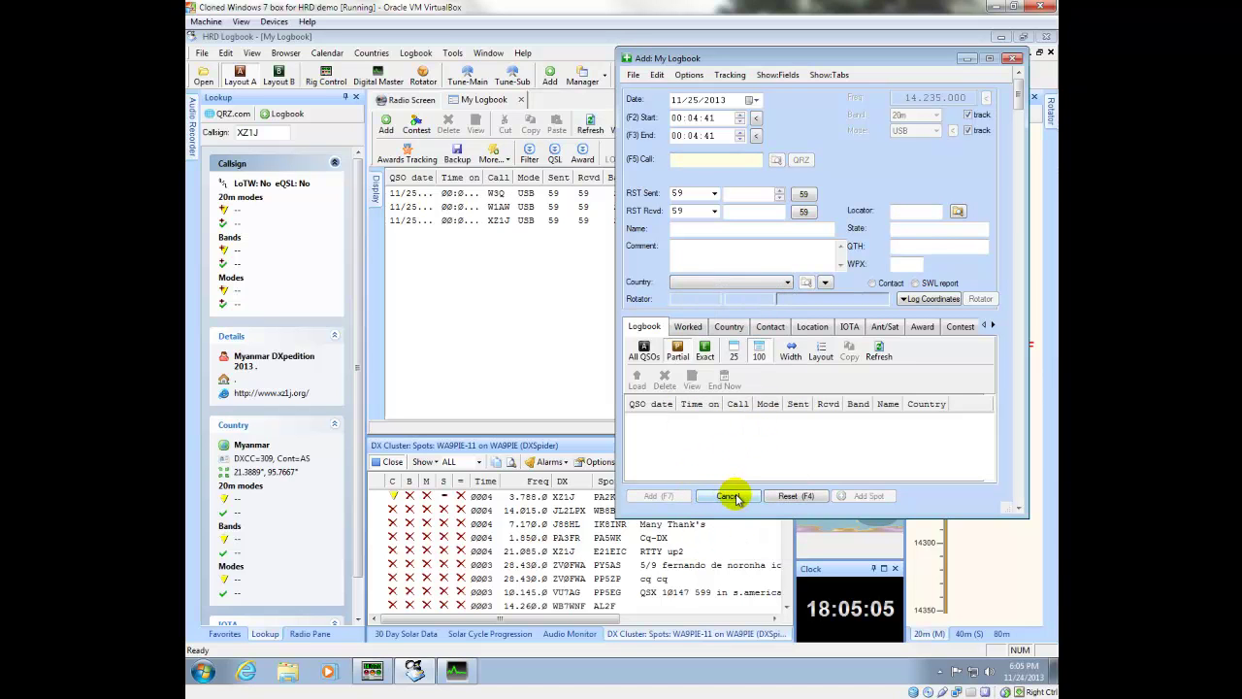
Step: Close the contact entry window and fit the logbook's column widths to their contents
click(1011, 60)
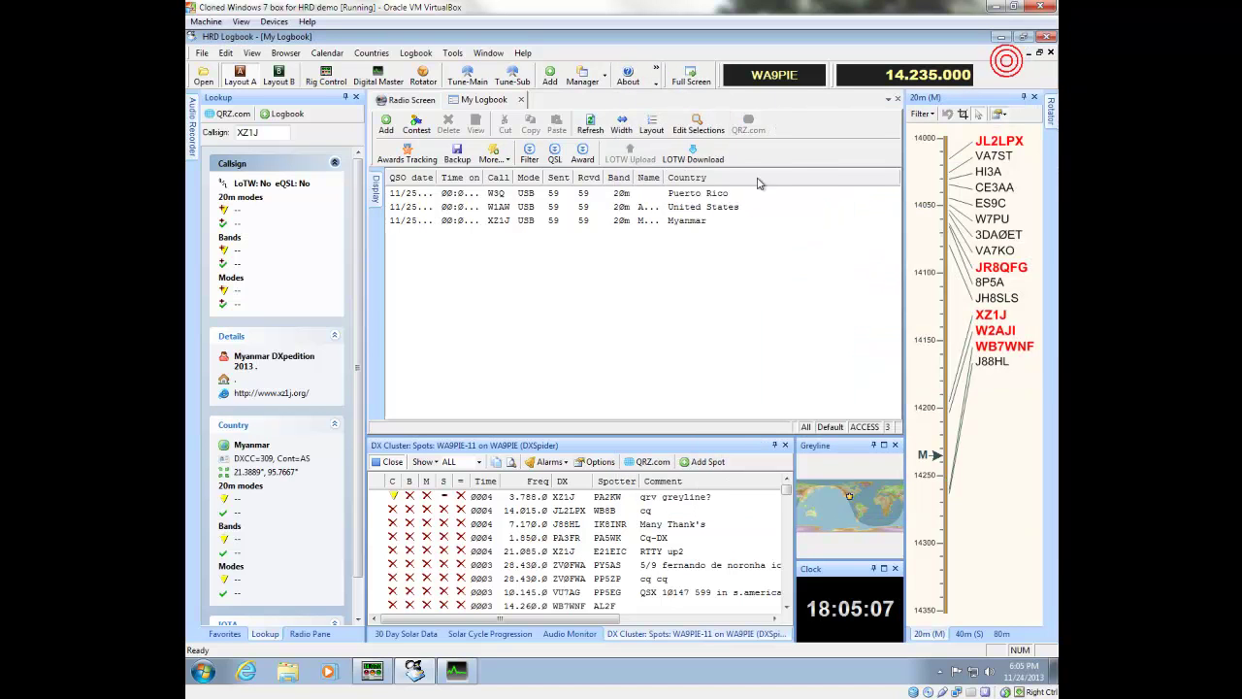
click(622, 123)
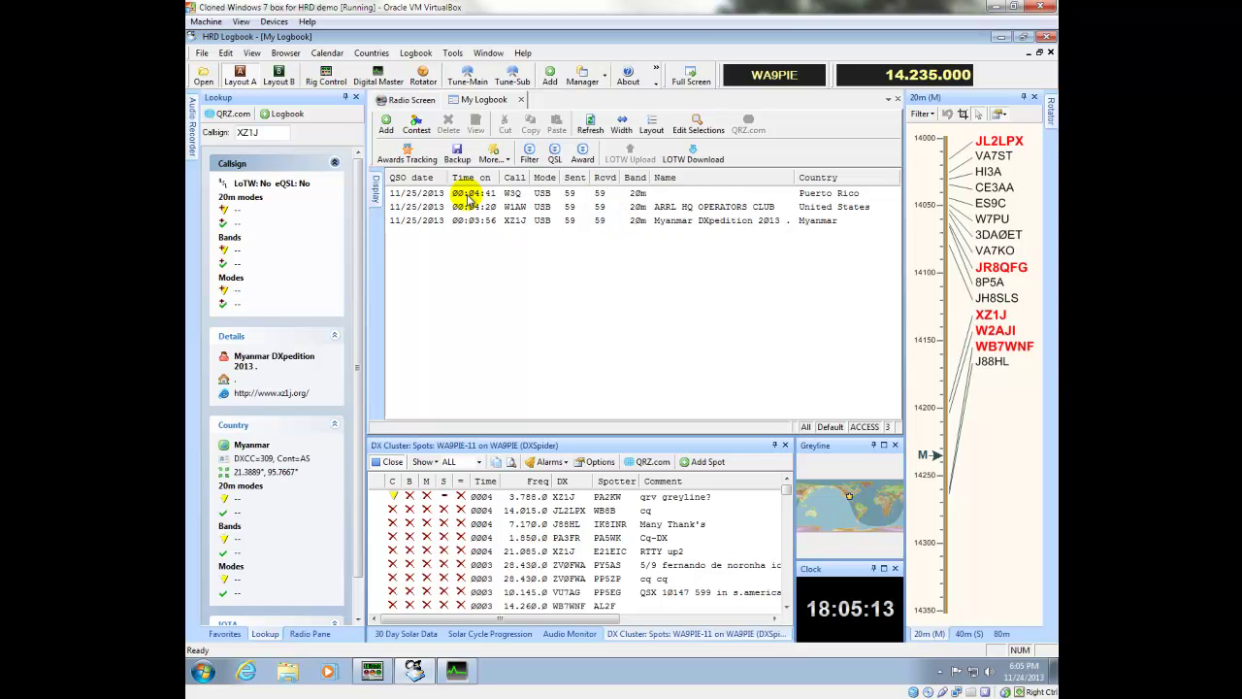
Step: Move the Logbook method above QRZ.com Subscription in the callsign lookup order and apply the settings
click(452, 52)
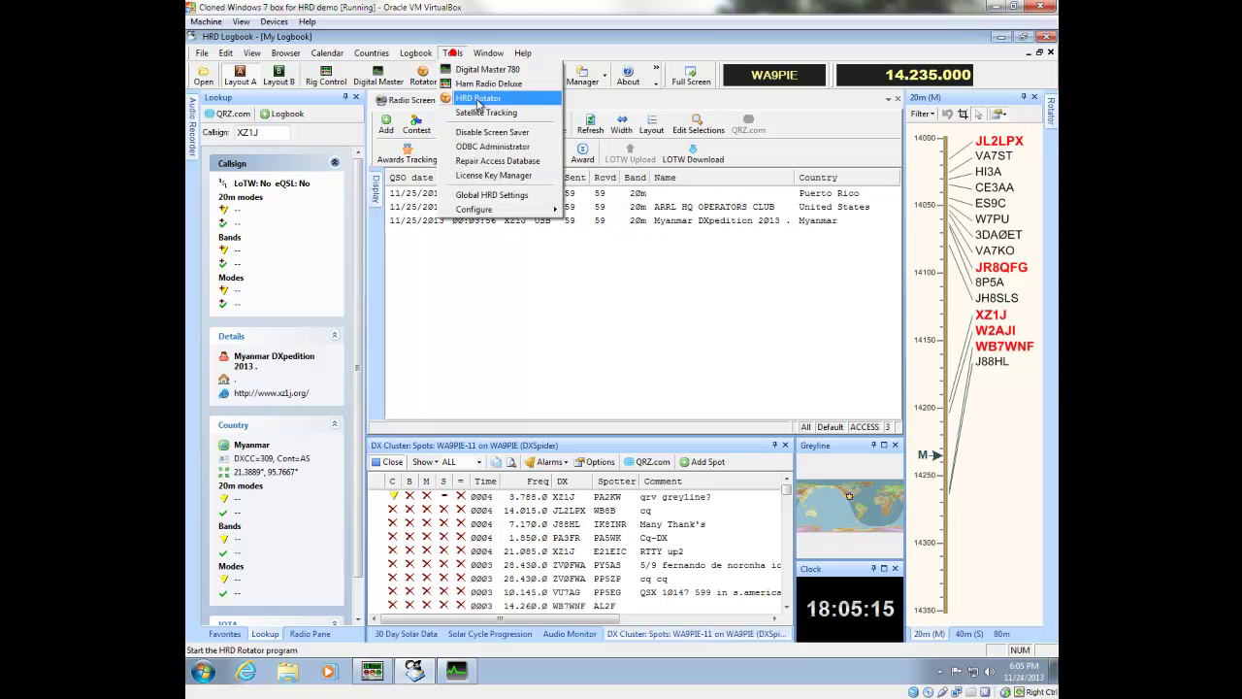
mouse_move(524, 209)
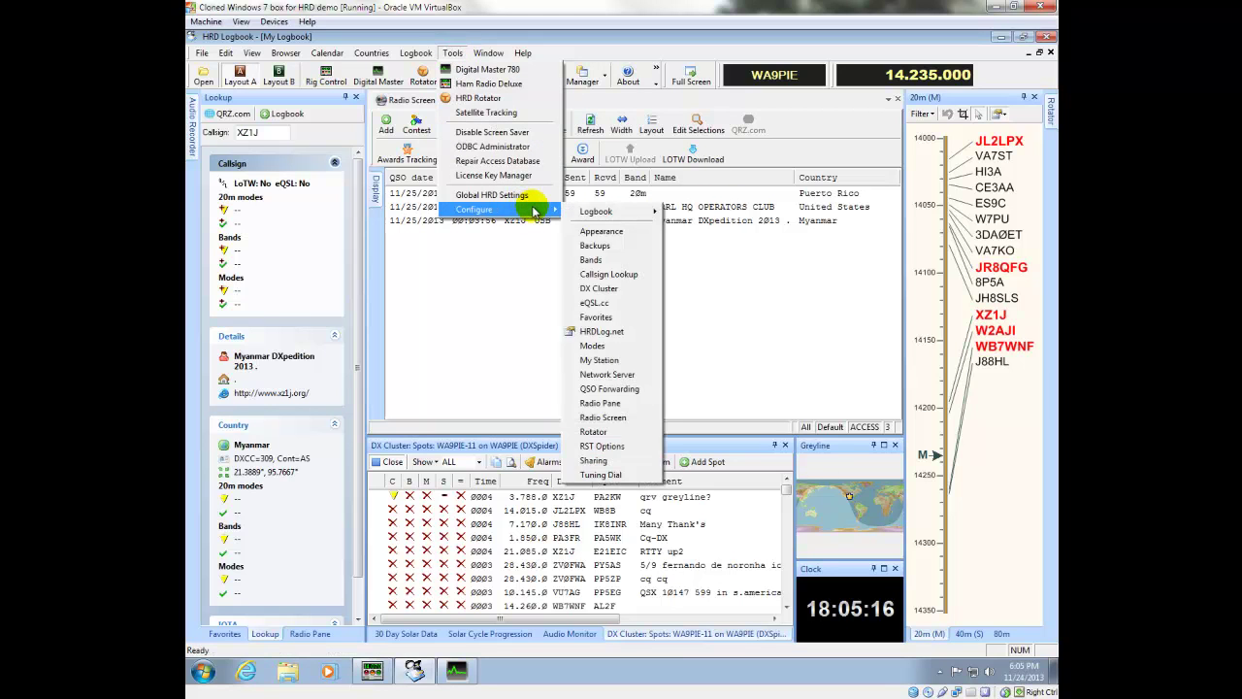
click(626, 275)
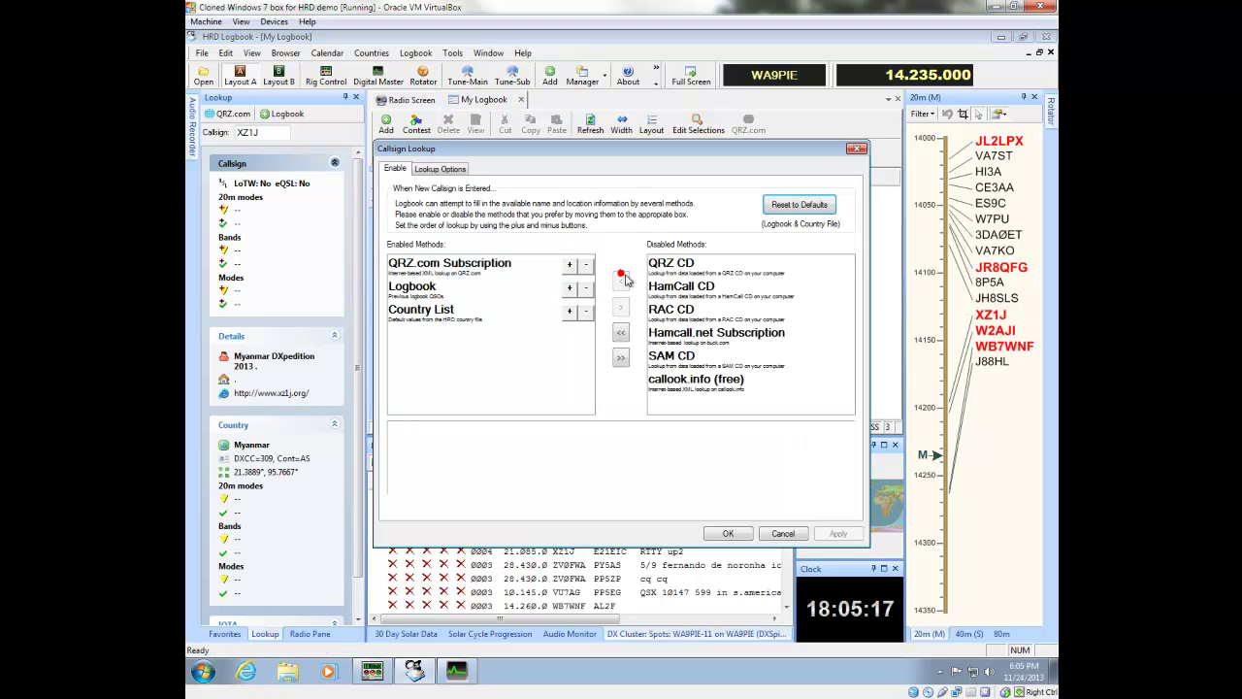
click(439, 295)
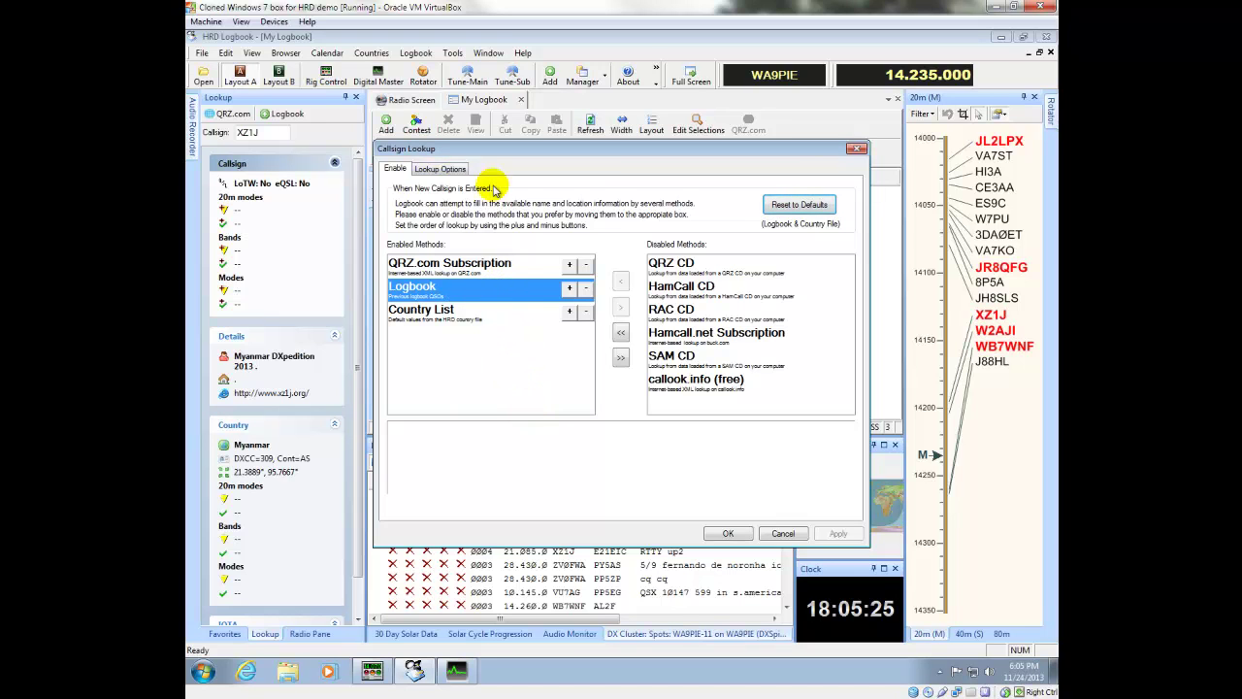
click(570, 288)
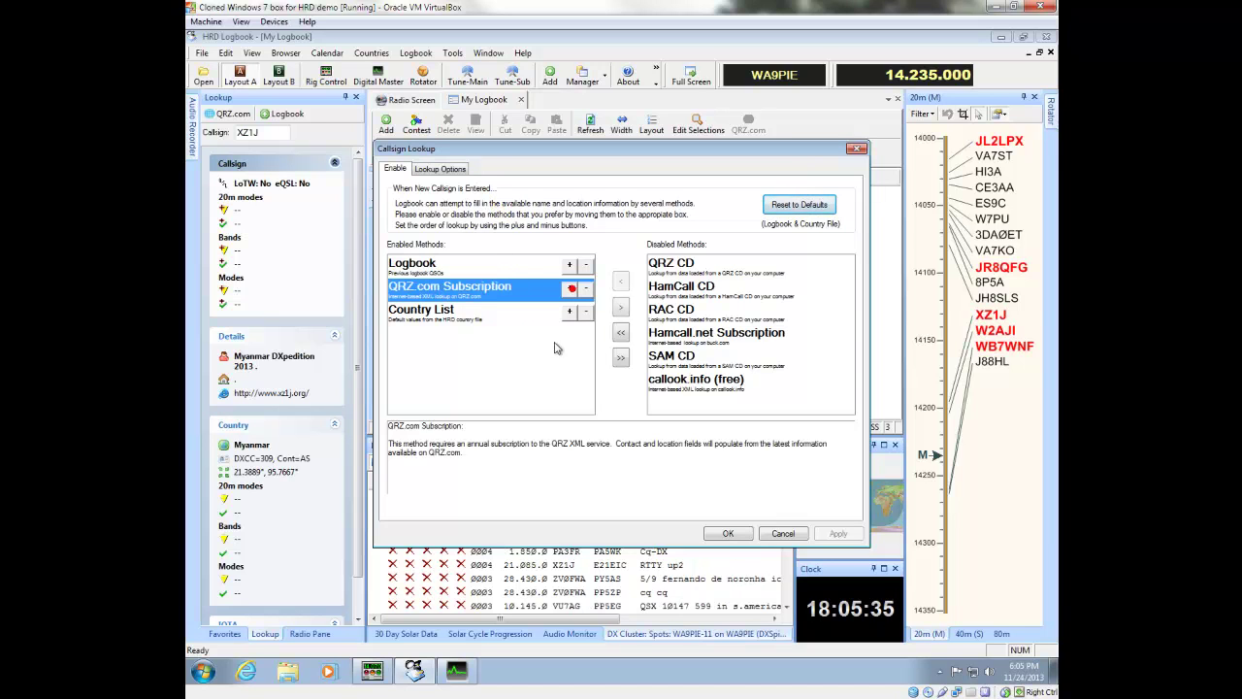
click(486, 264)
click(728, 533)
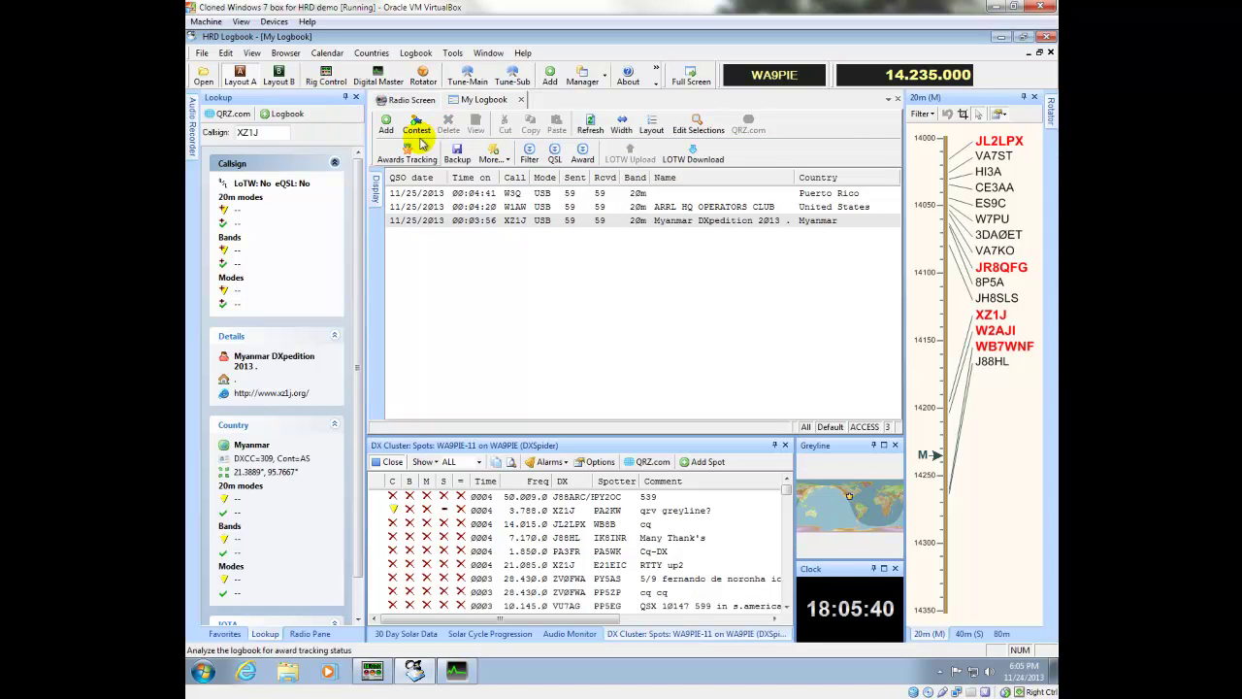
Step: Add another W3Q contact to My Logbook, using Puerto Rico from the previous logbook entry, and close the contact entry window
key(F7)
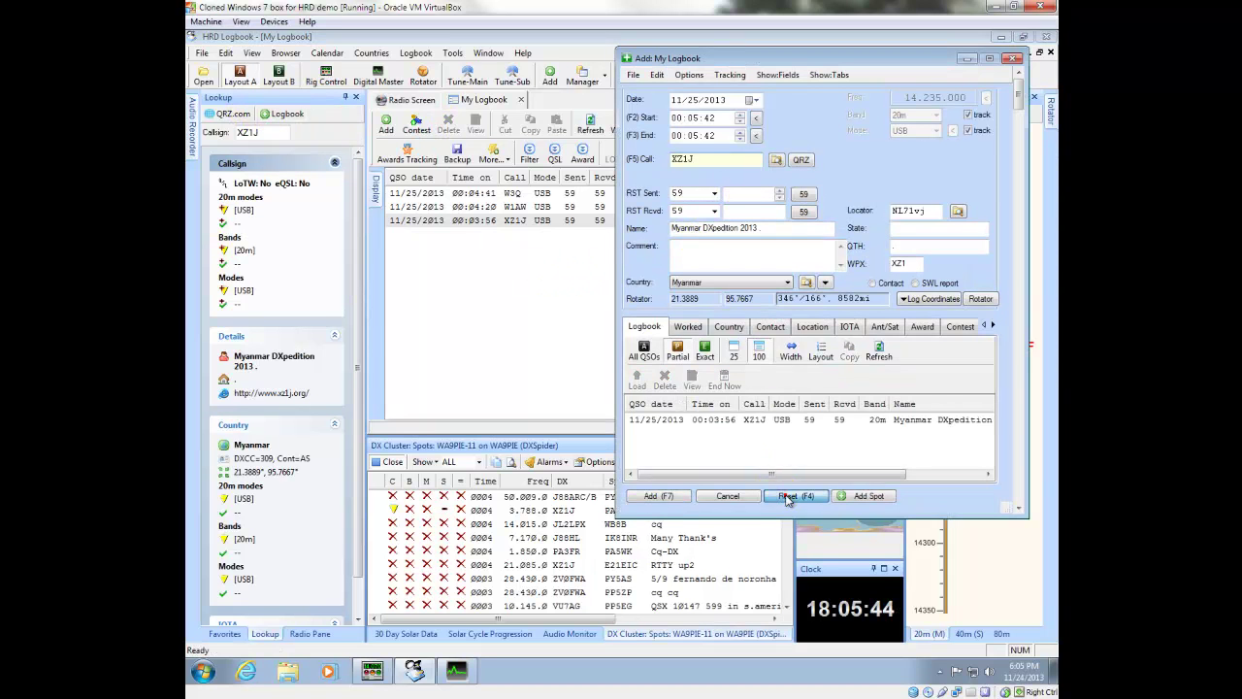
click(796, 496)
text(W3Q)
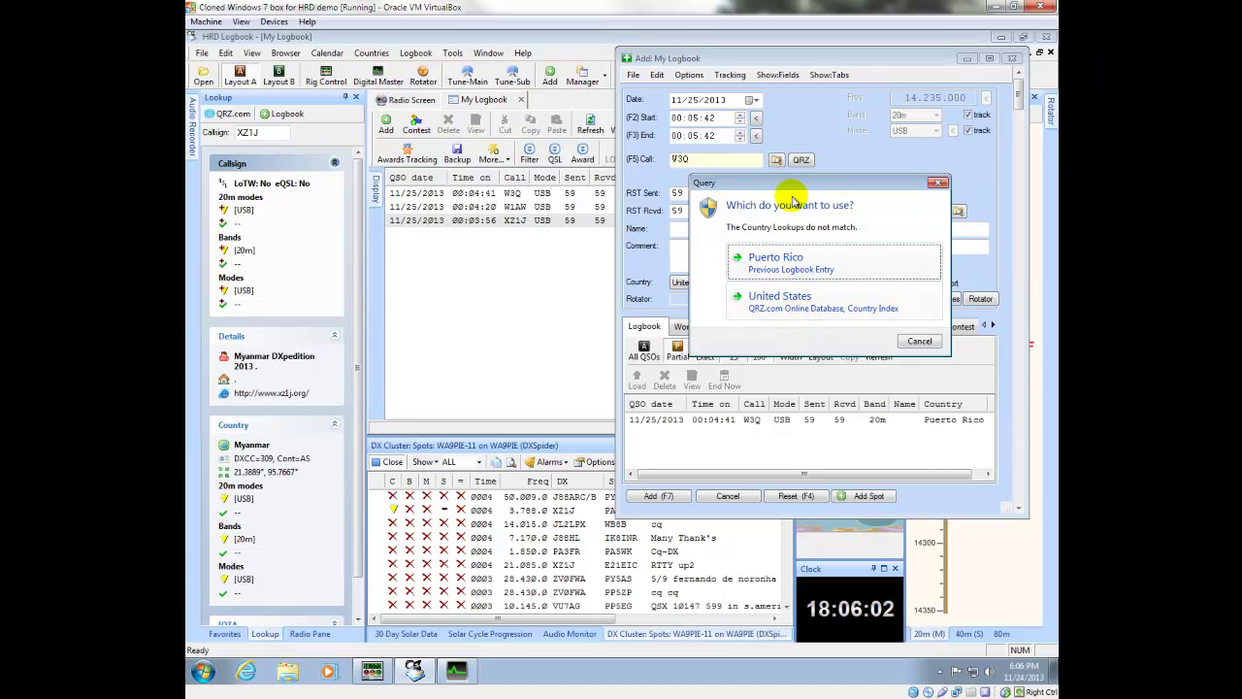
click(823, 264)
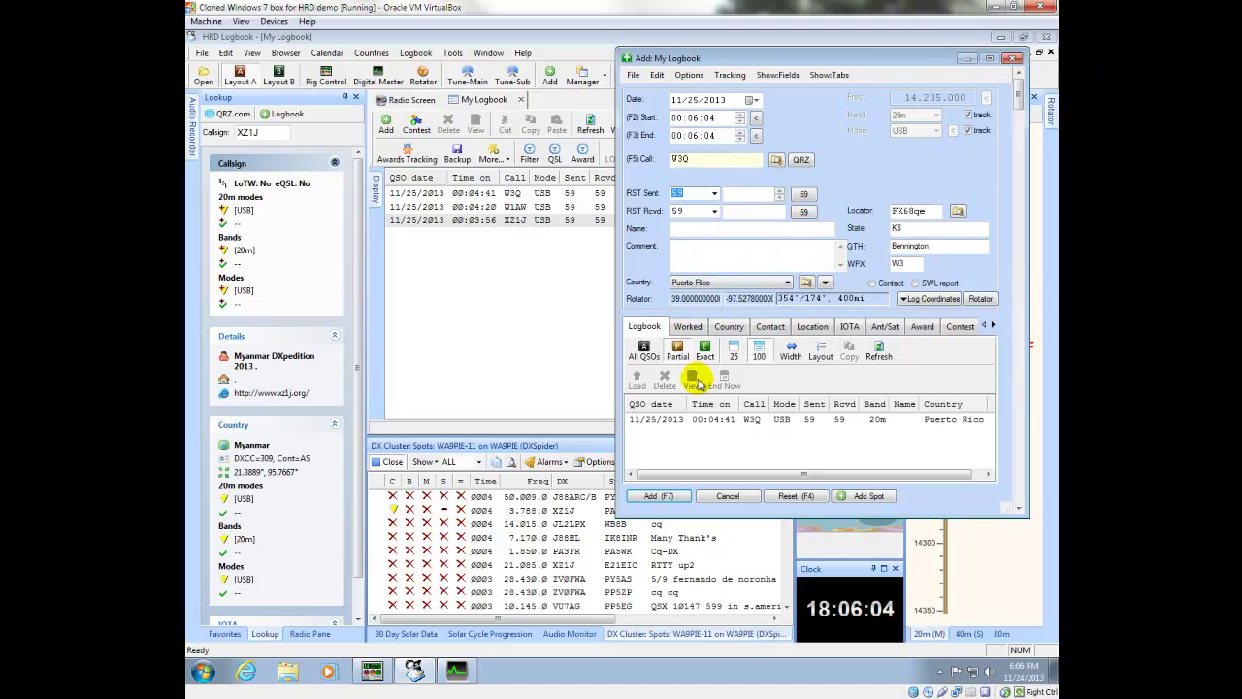
click(677, 497)
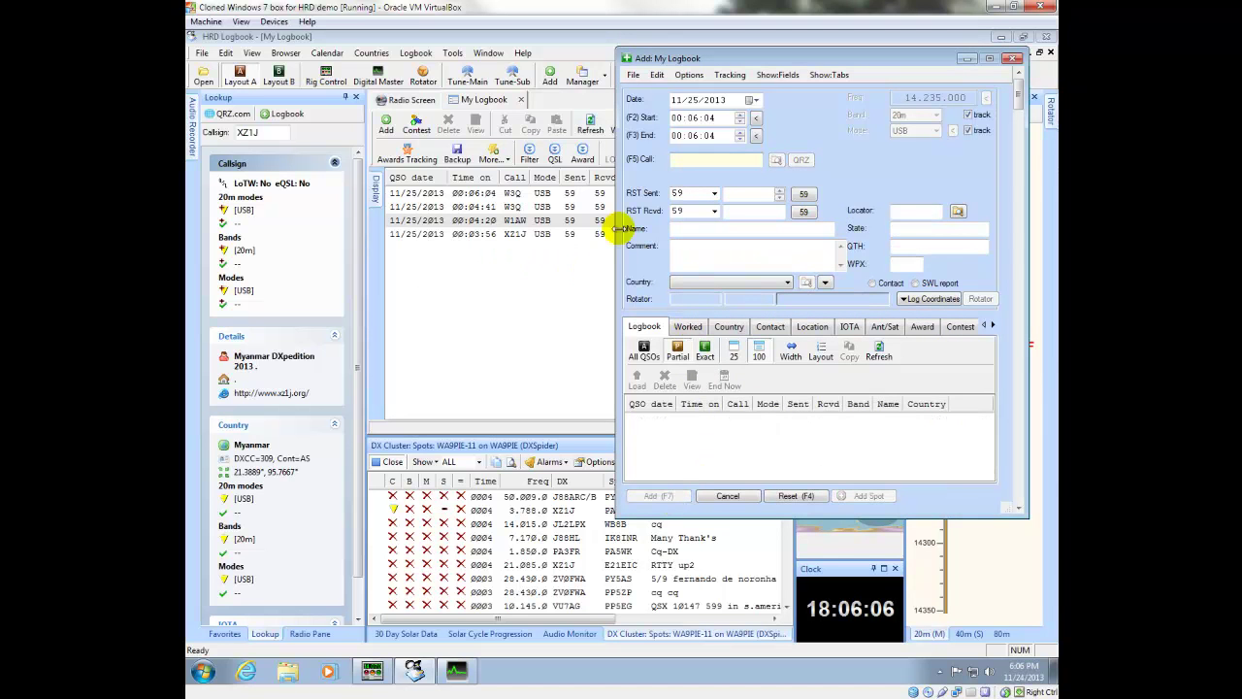
click(1012, 59)
Step: Select the XZ1J contact in the log and examine the LOTW download settings without downloading
click(656, 311)
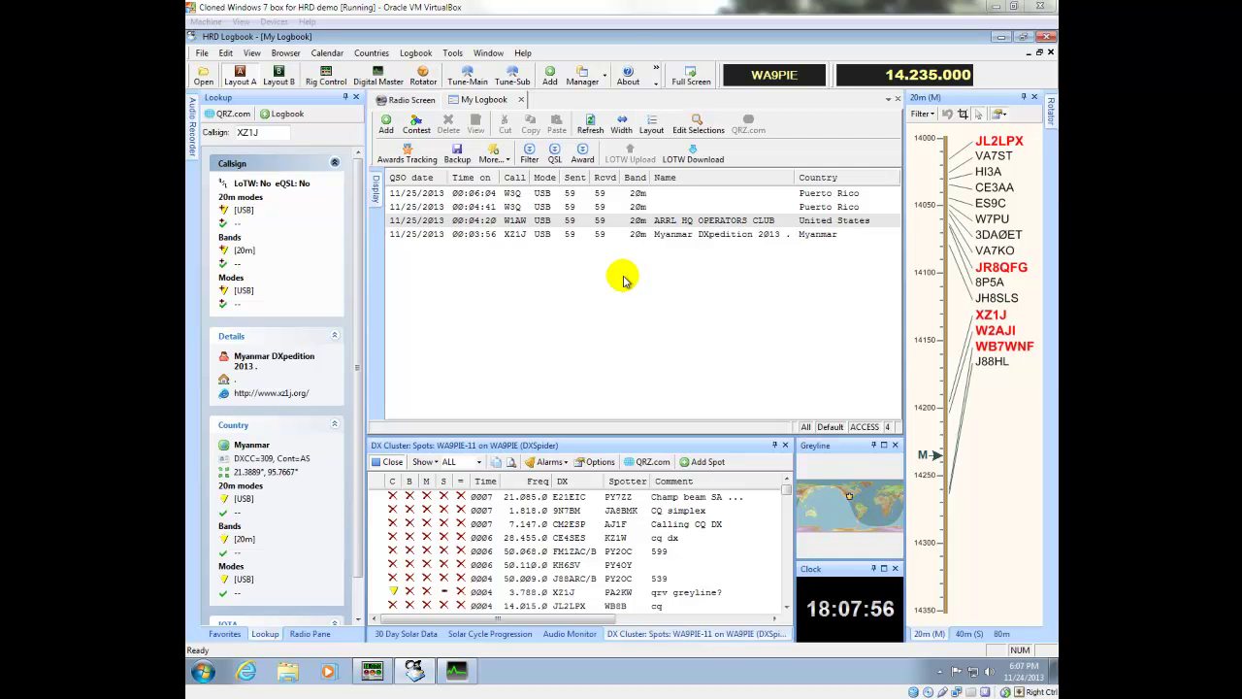
click(595, 234)
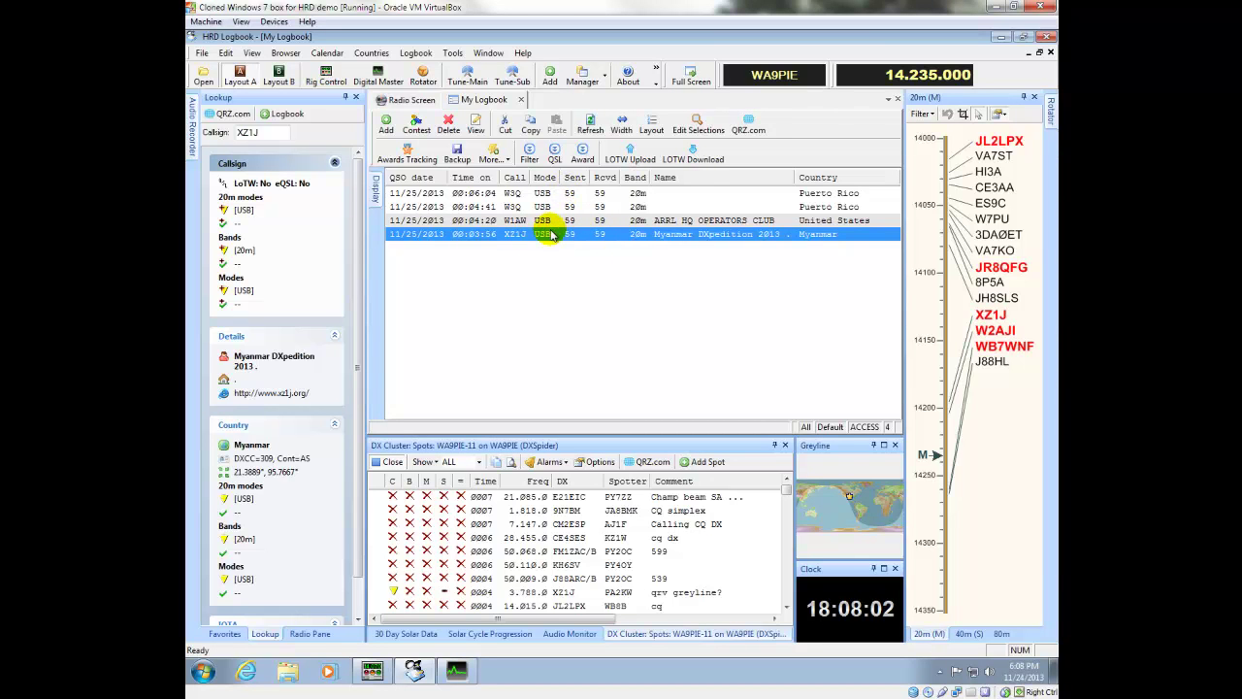
key(ctrl+a)
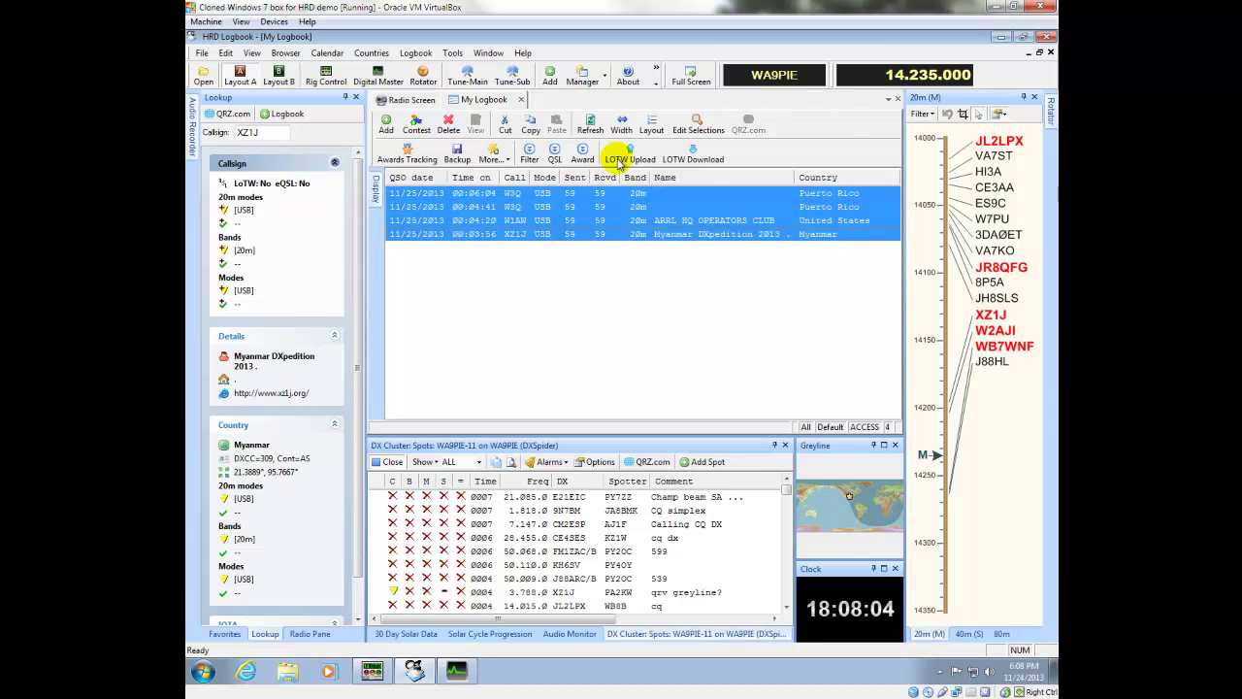
click(610, 234)
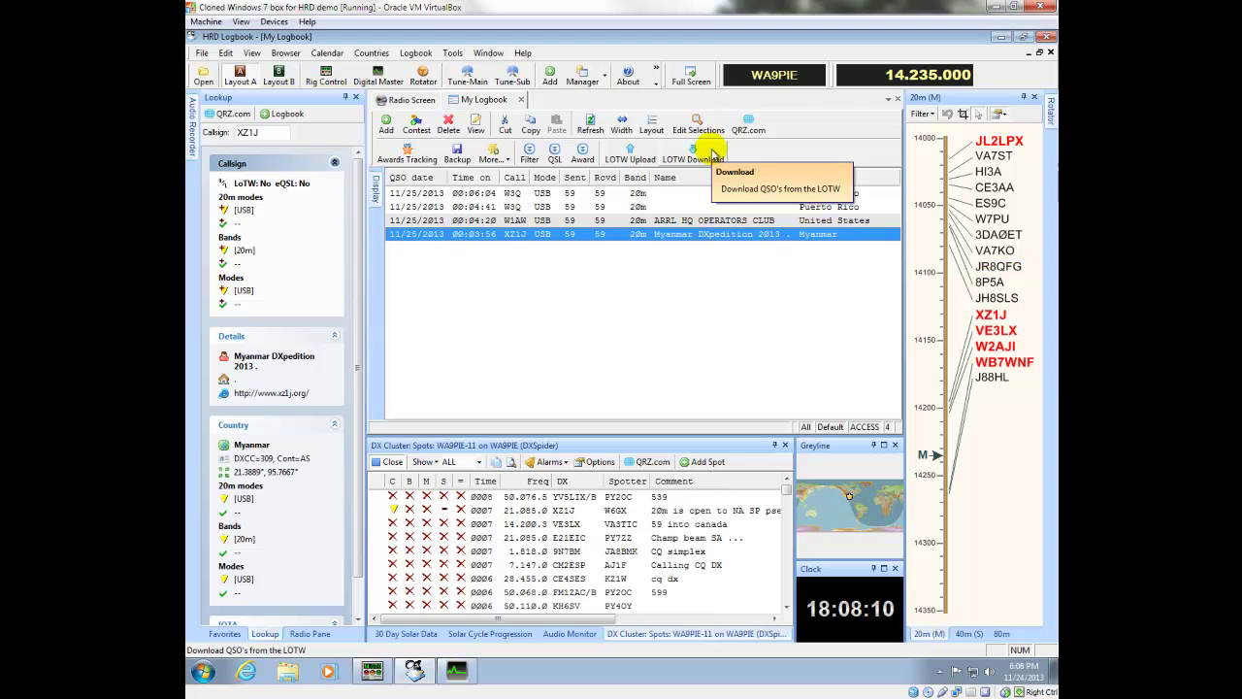
click(711, 156)
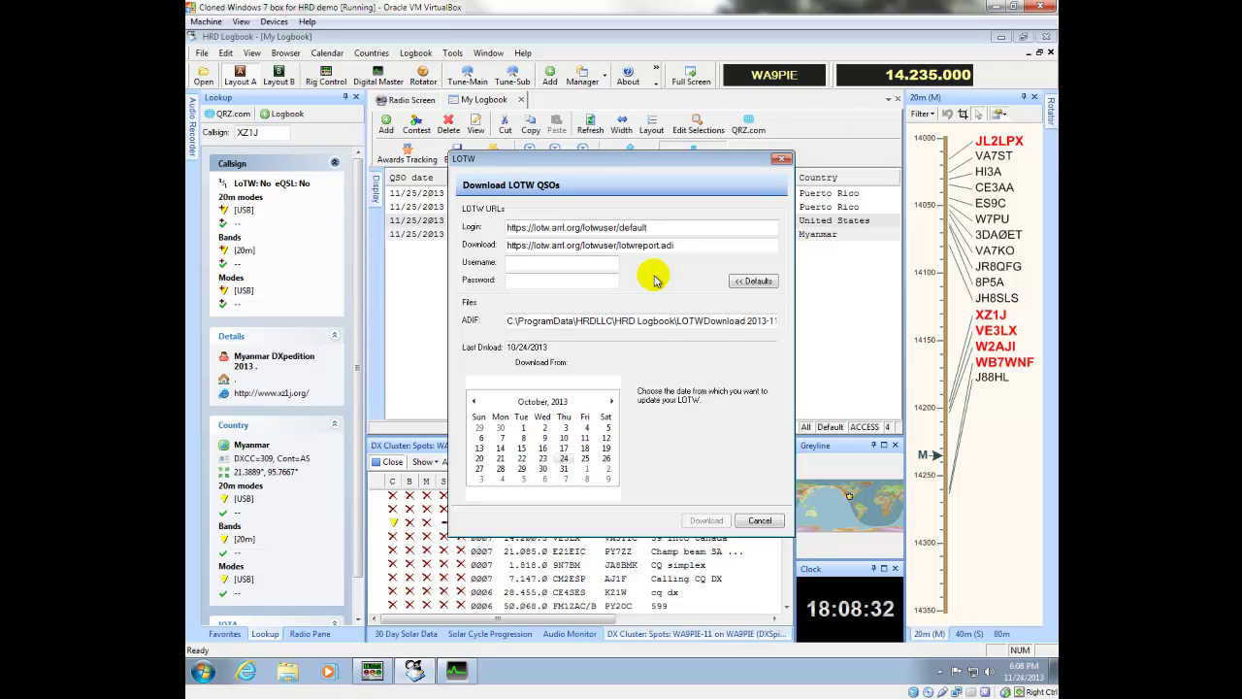
click(762, 521)
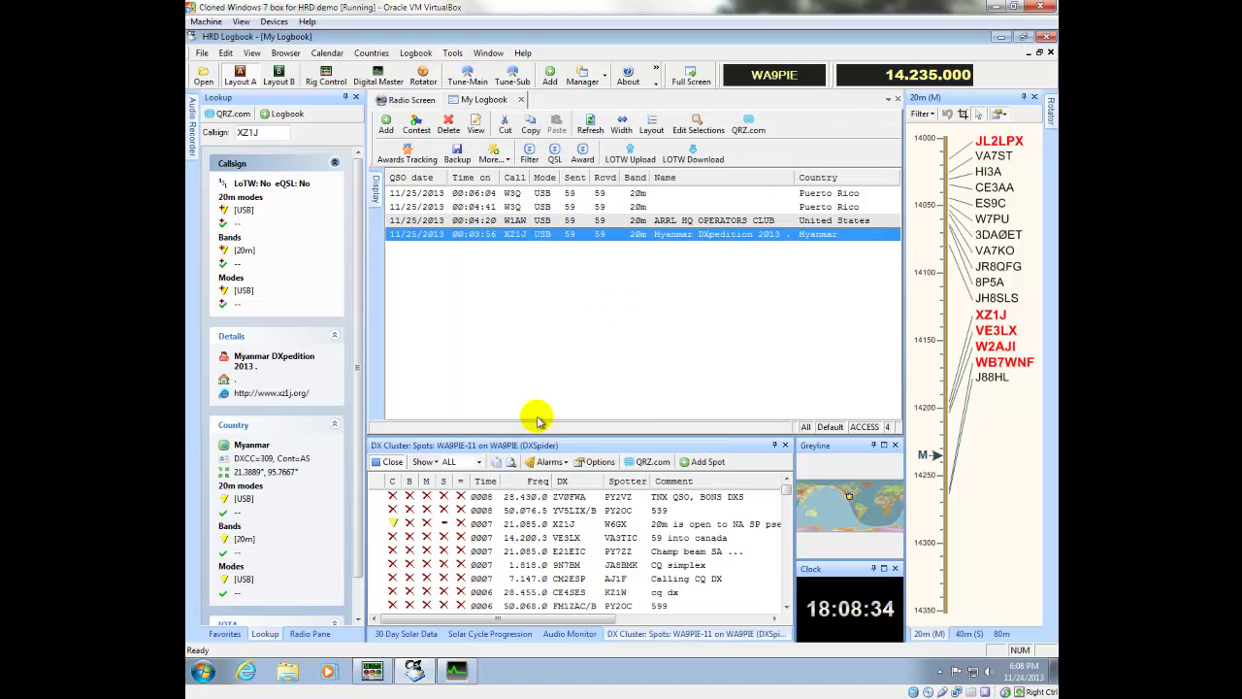
click(247, 669)
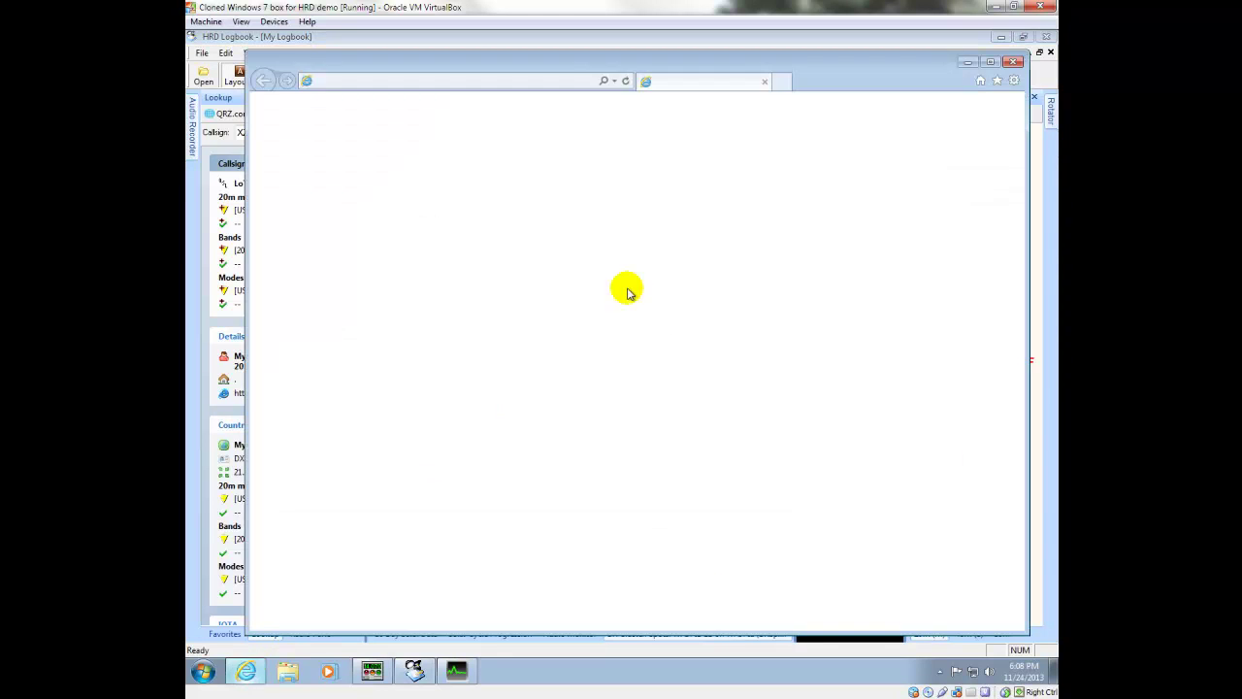
click(525, 87)
text(w)
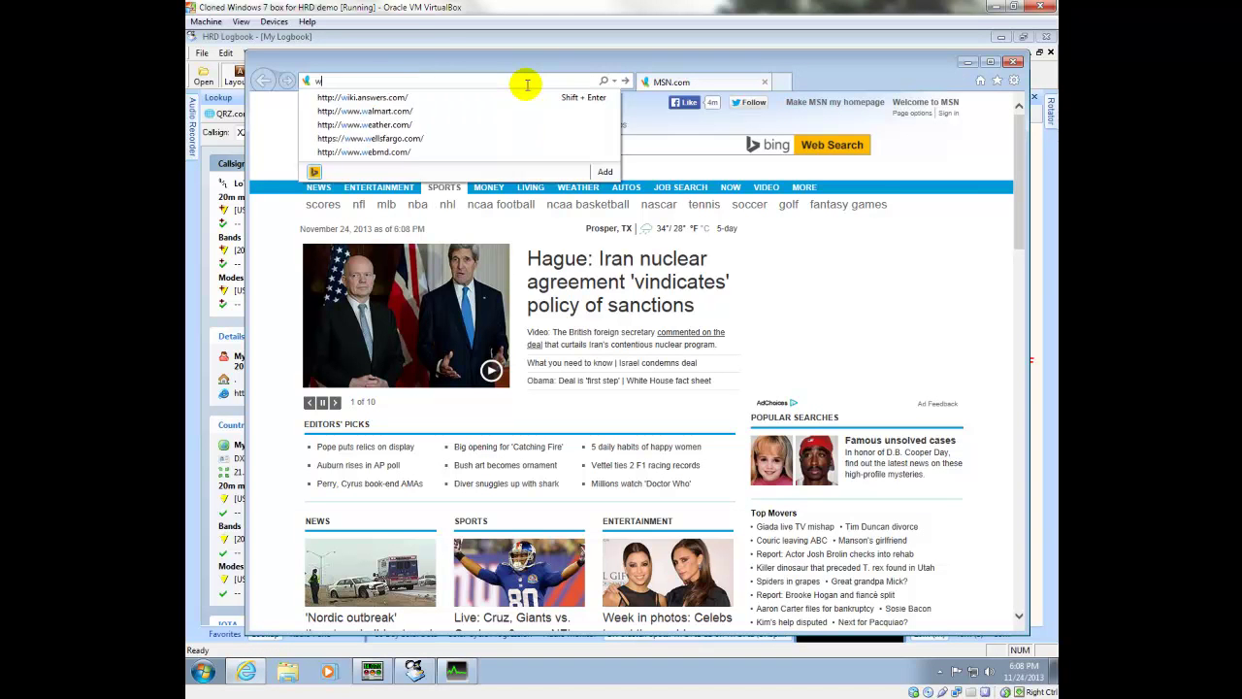
text(ww.arrl.o)
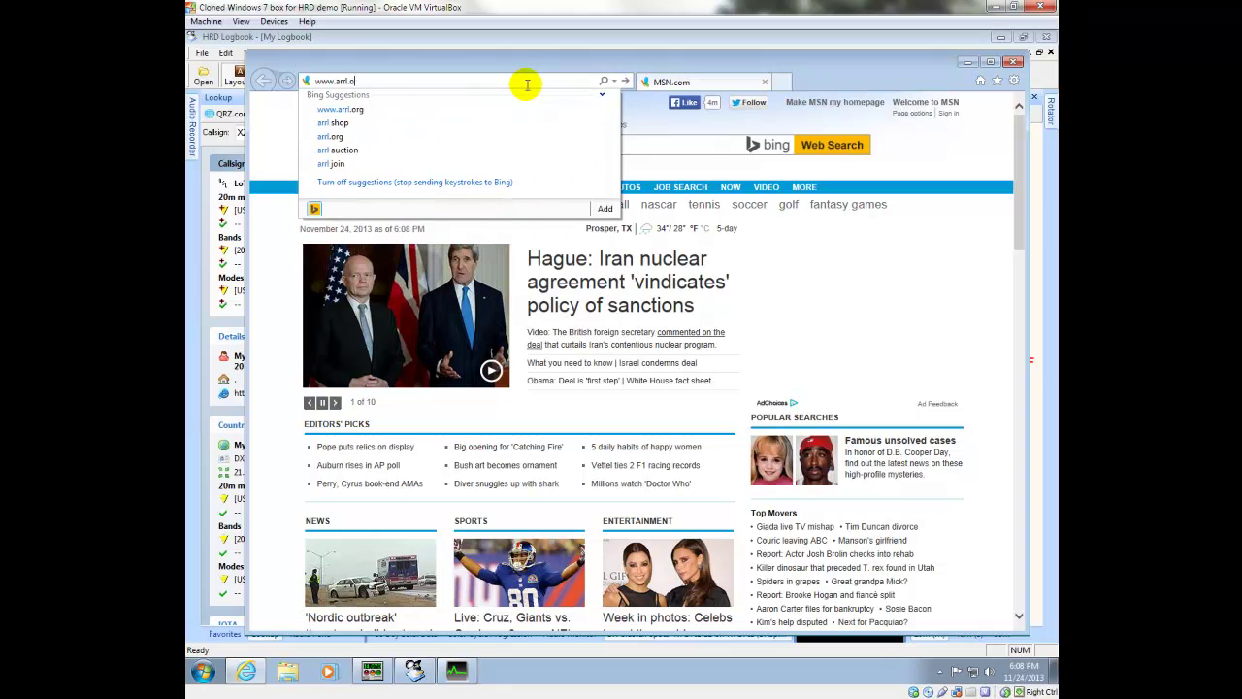
text(rg)
key(Return)
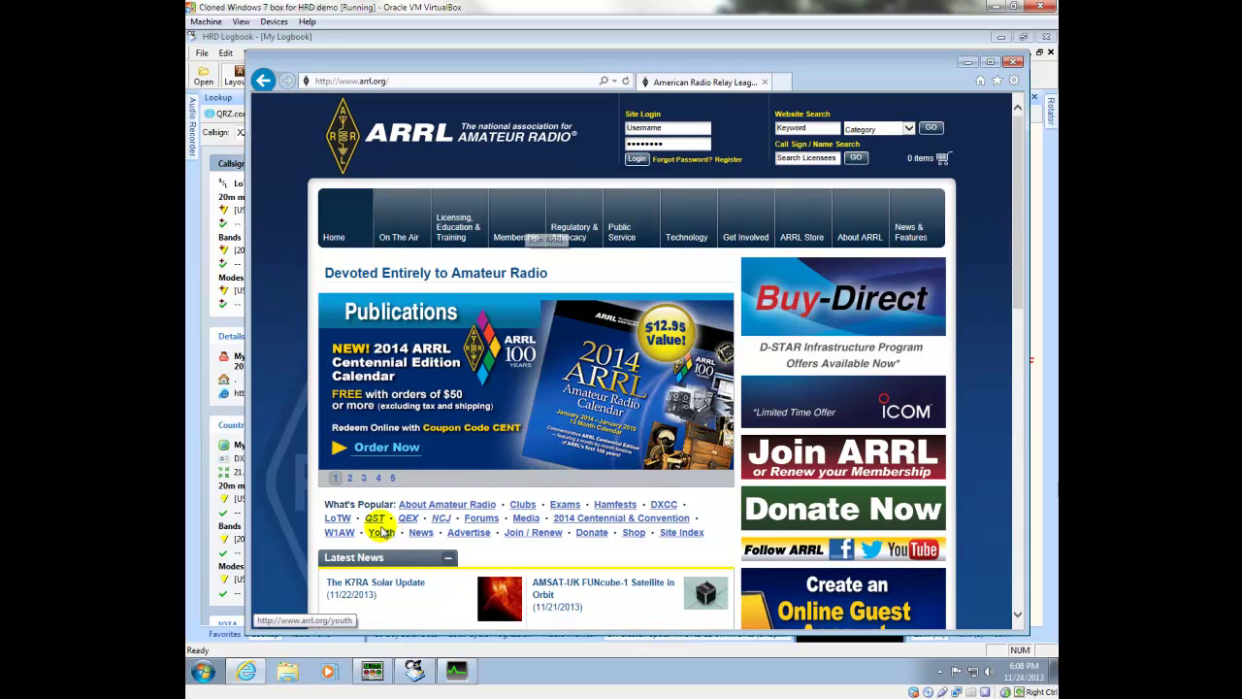
click(338, 517)
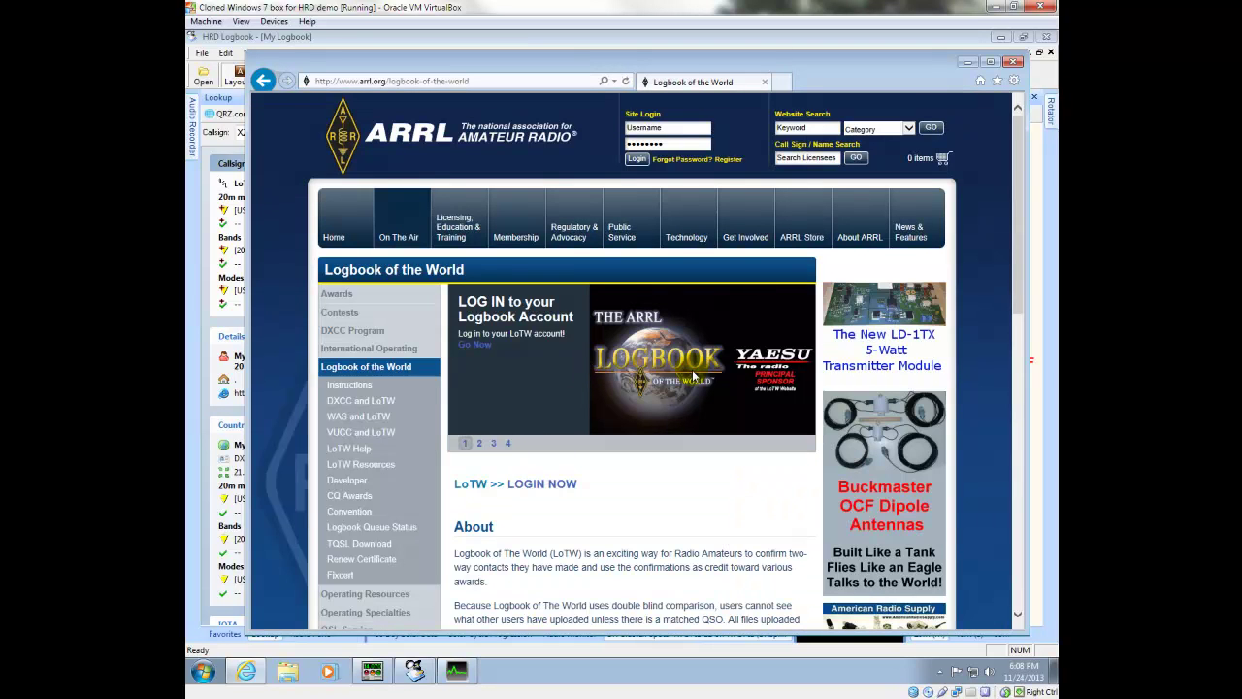
Step: Find the TQSL 2.0 download for MS Windows and run the tqsl-2.0.msi installer
scroll(640, 386, down, 3)
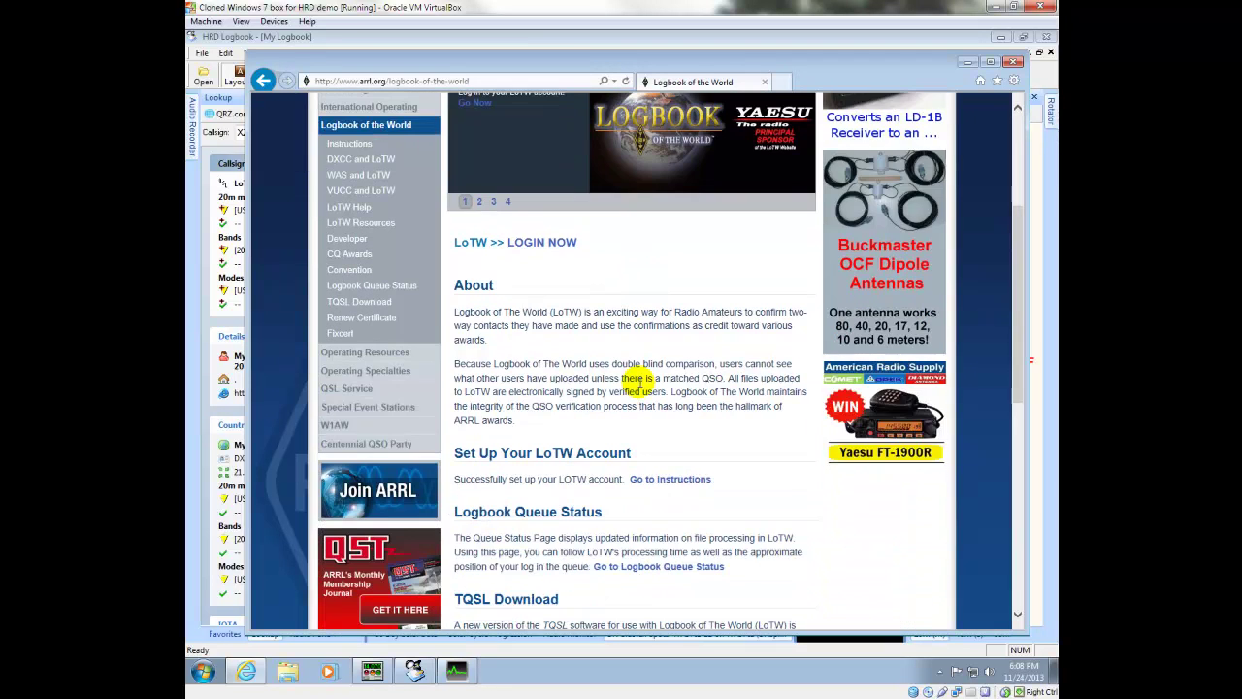
scroll(640, 386, down, 4)
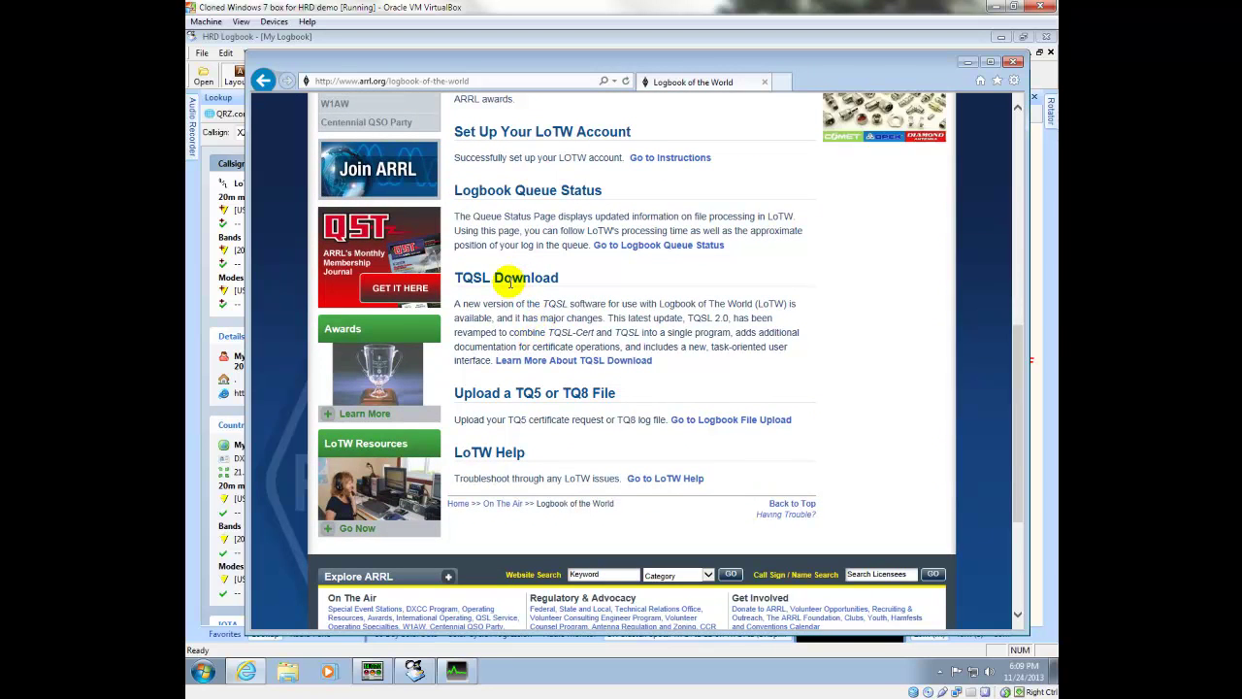
click(565, 362)
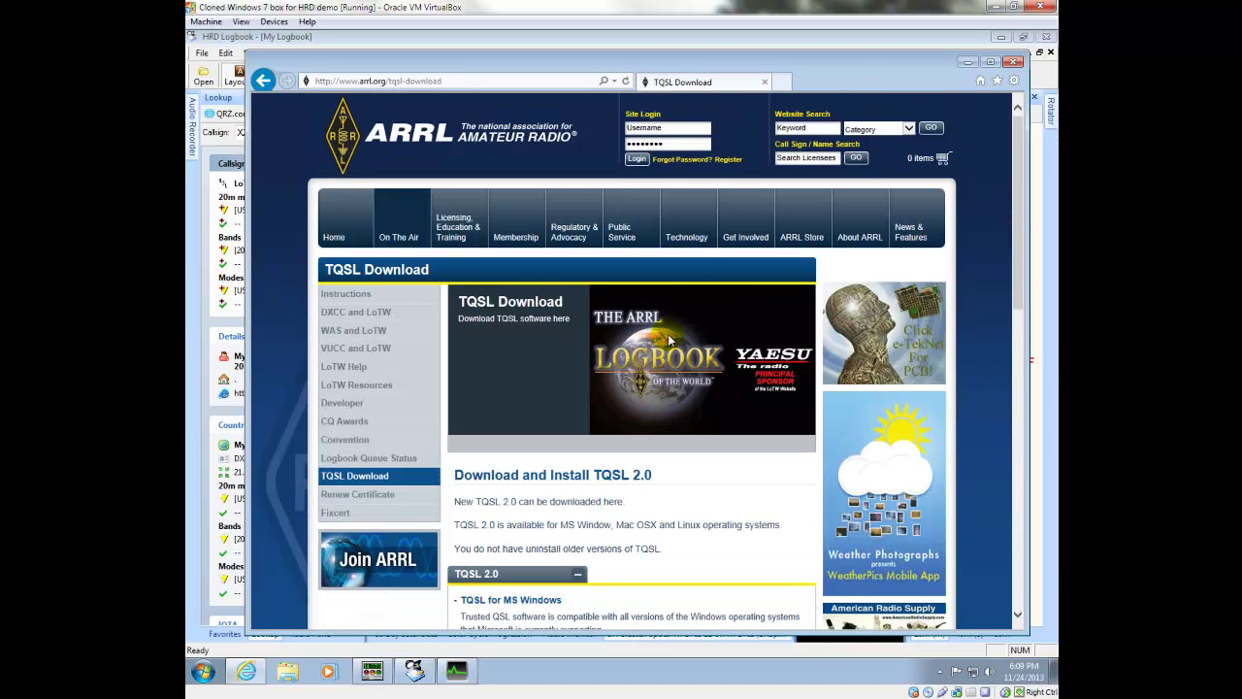
scroll(647, 400, down, 3)
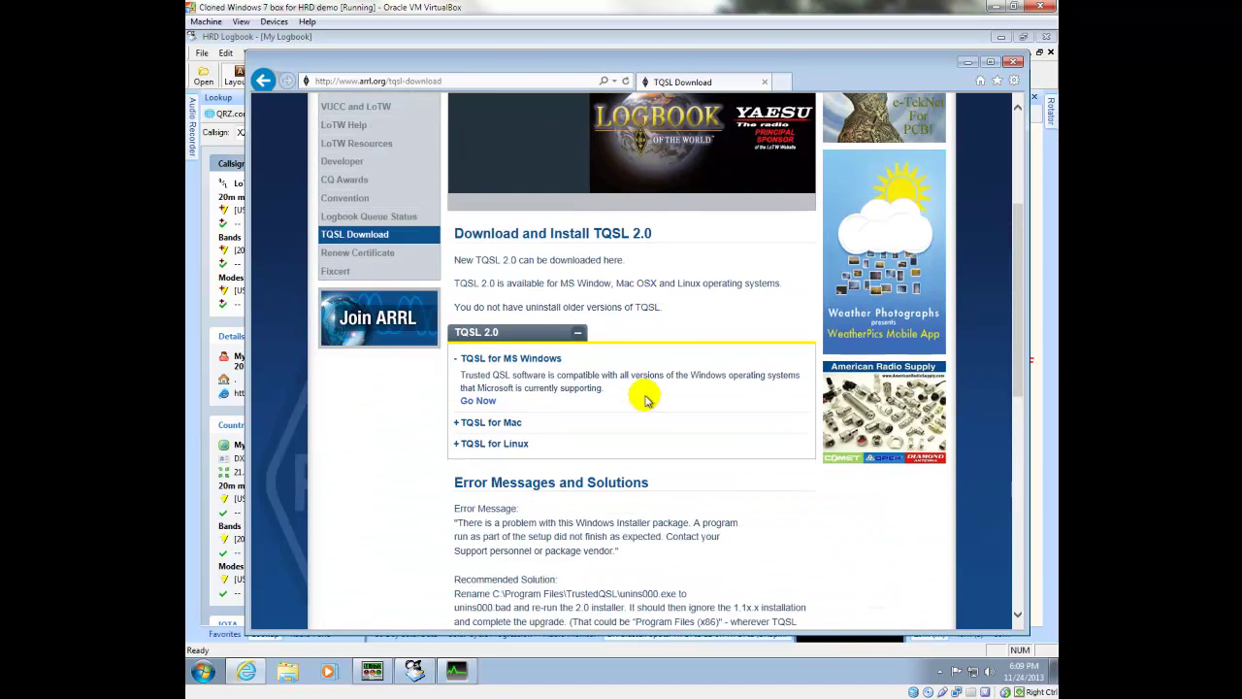
click(476, 403)
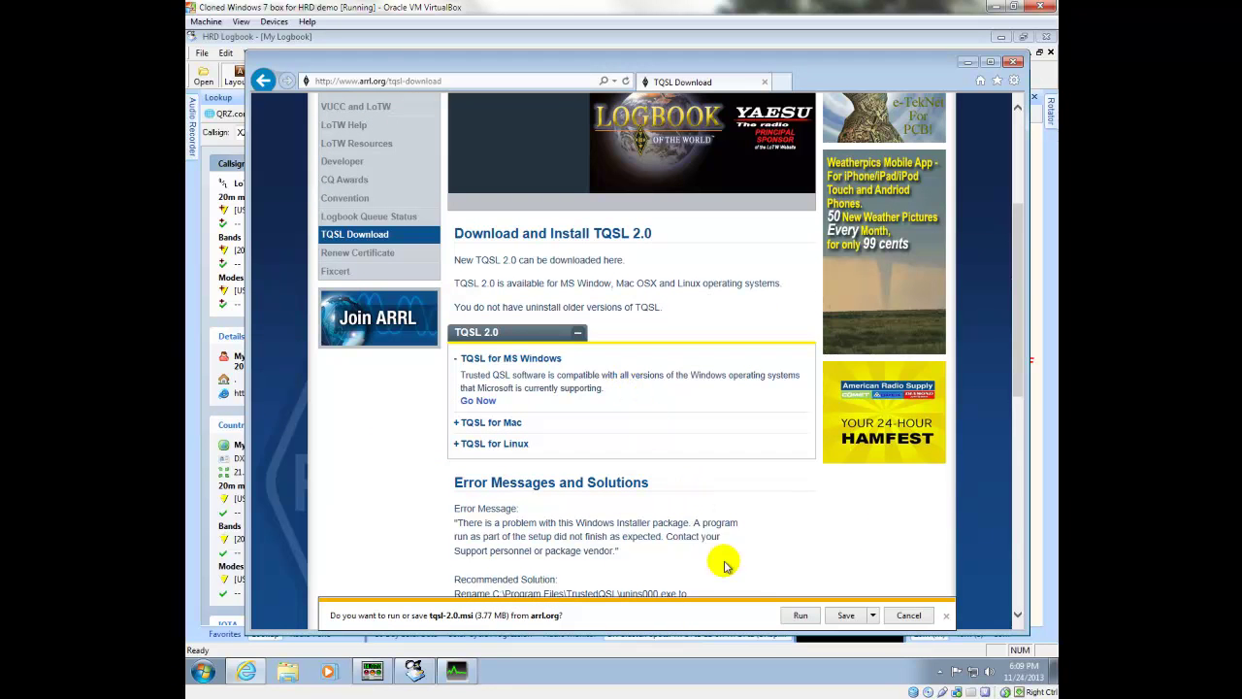
click(800, 616)
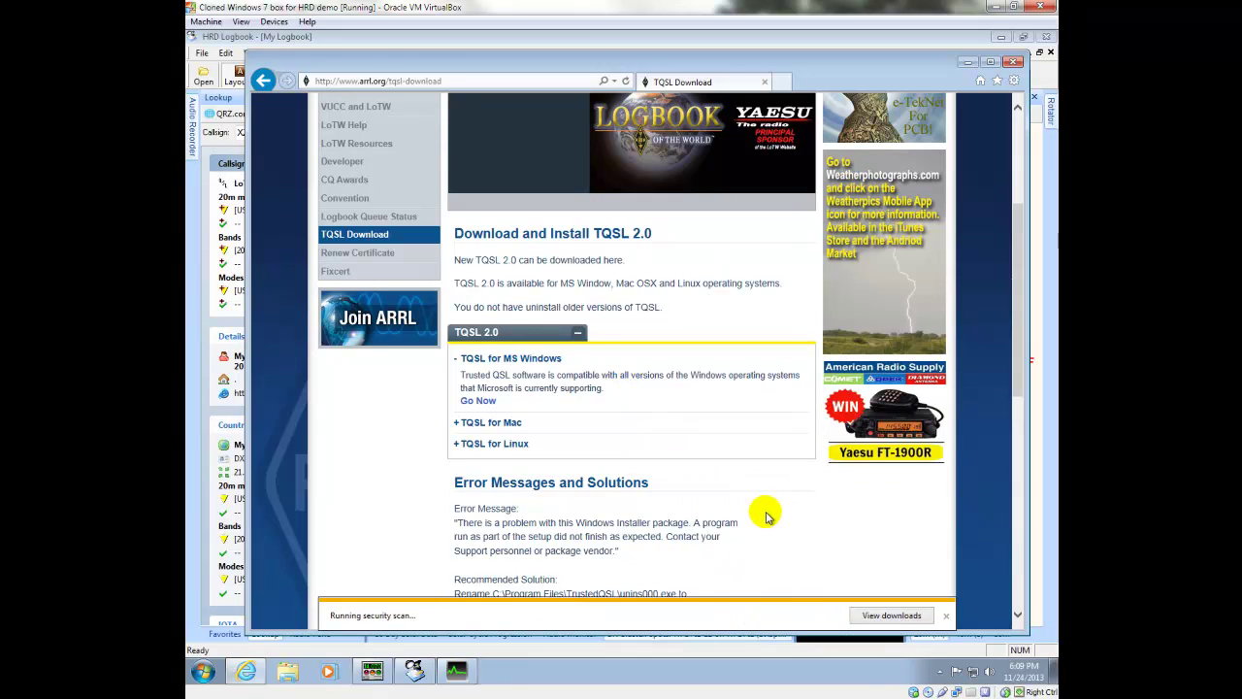
Step: Install Trusted QSL v2.0 in the default folder, accepting the license and skipping the Quick Start guide
scroll(766, 517, up, 1)
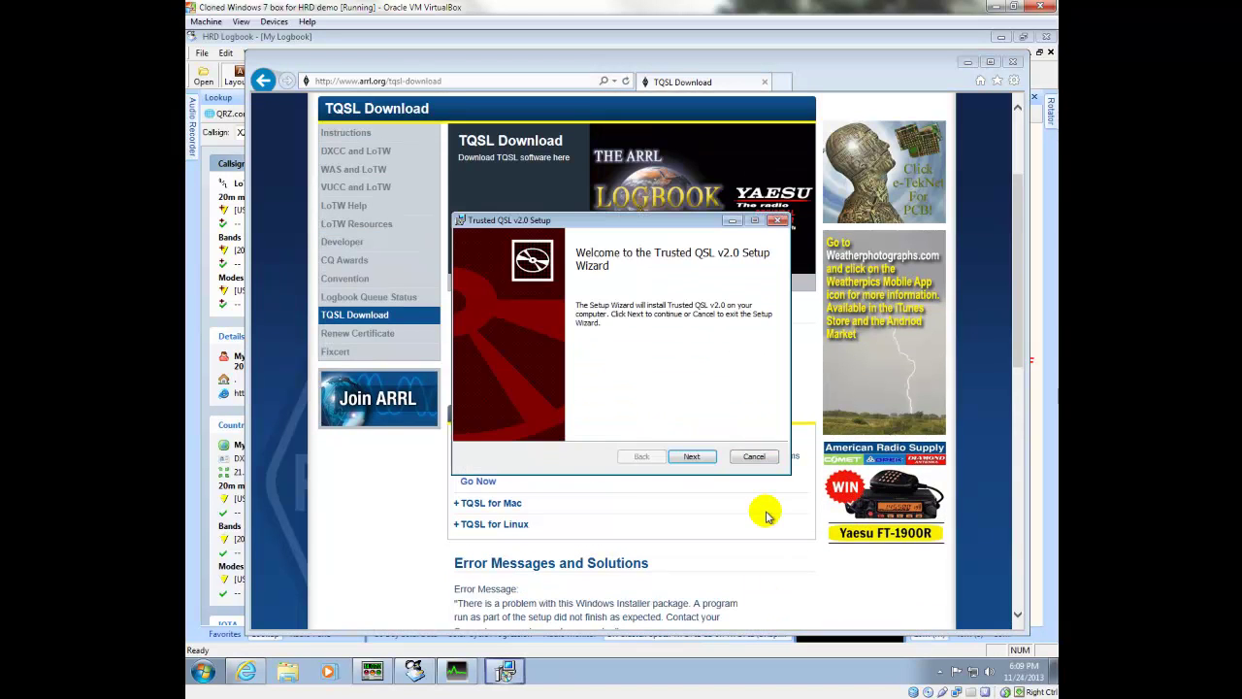
click(704, 456)
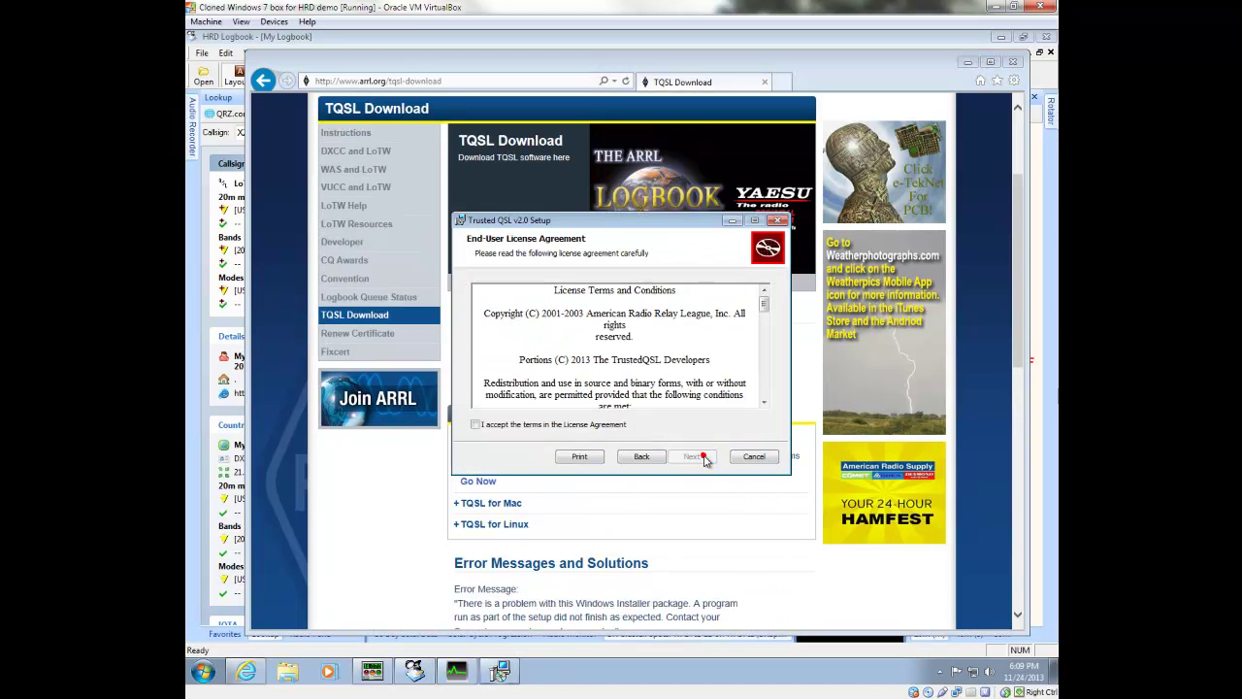
click(580, 424)
click(679, 458)
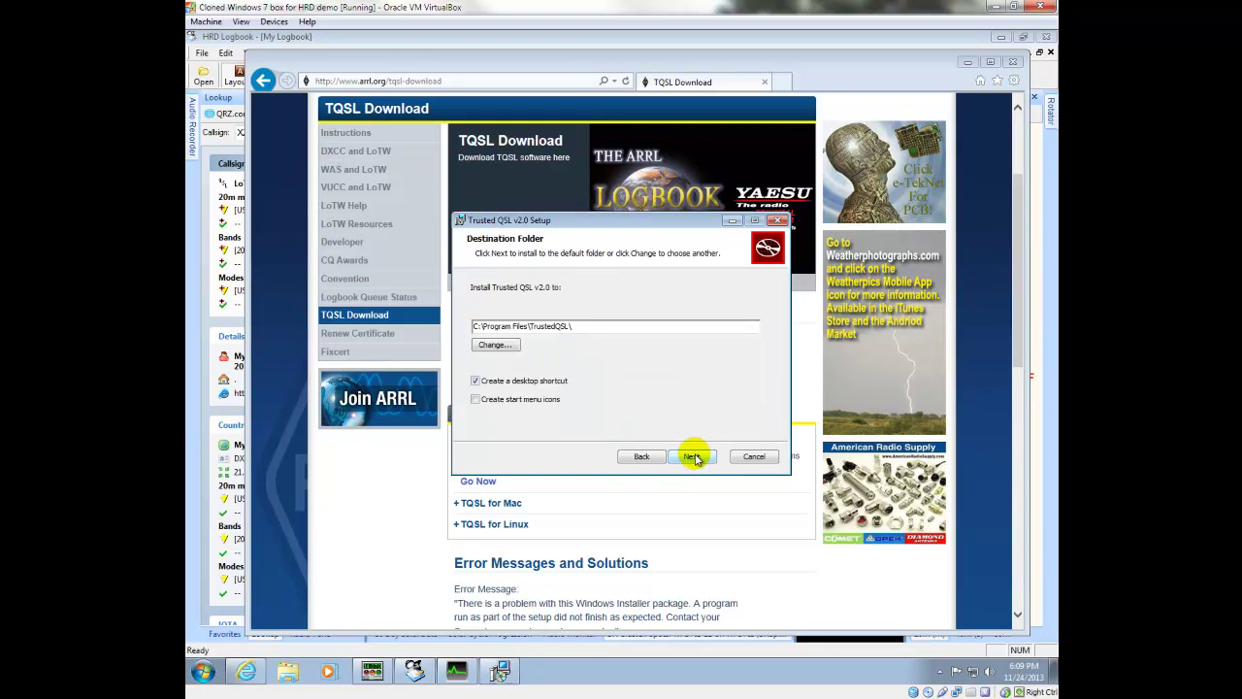
click(693, 457)
click(693, 457)
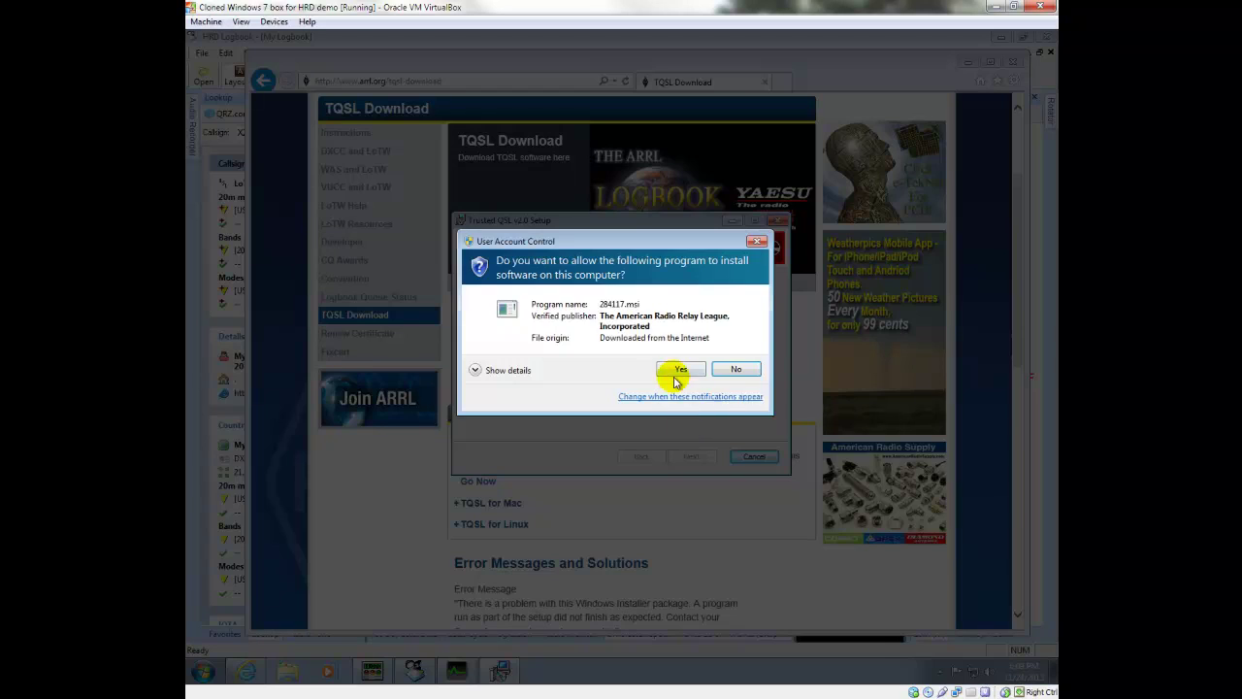
click(680, 370)
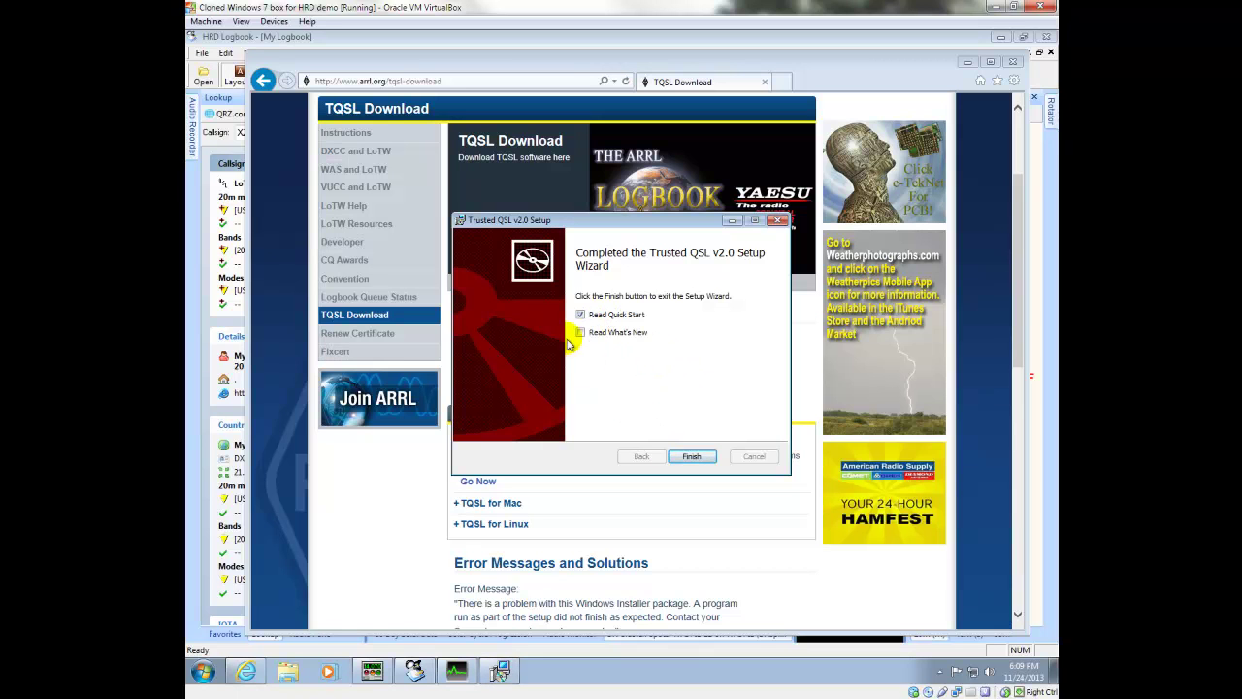
click(581, 315)
click(693, 457)
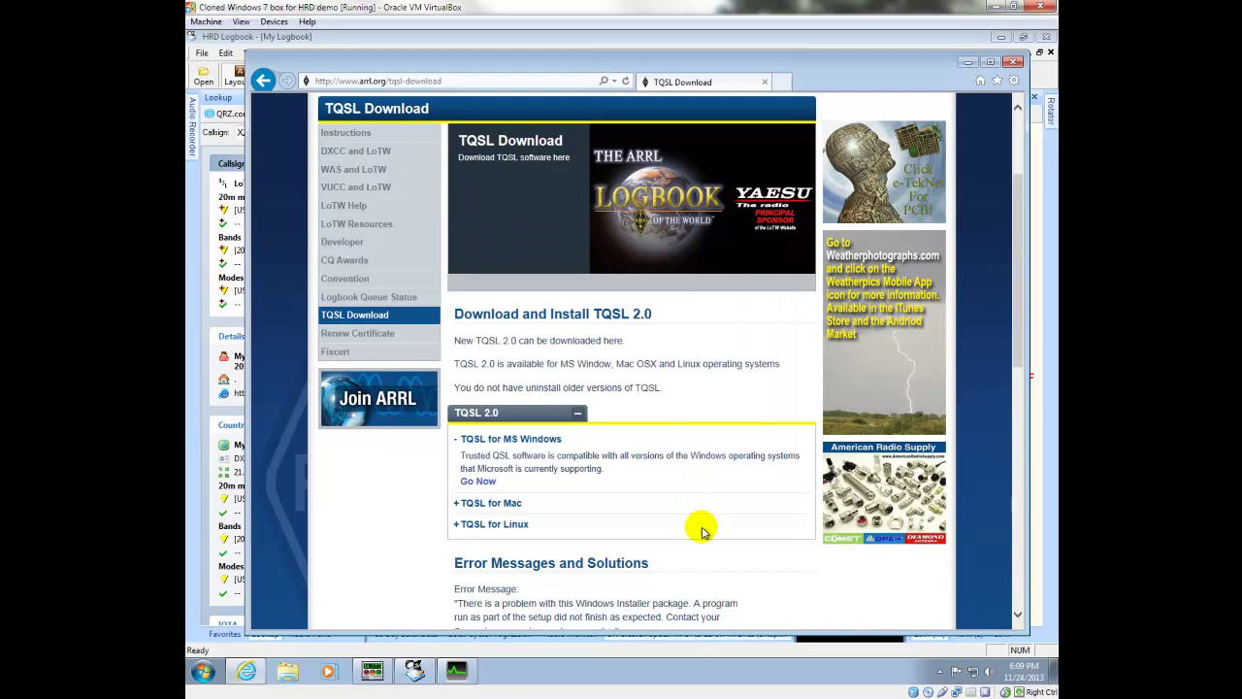
Step: Close the browser, open the LOTW upload for the selected contact and set the TQSL executable to C:\Program Files\TrustedQSL\tqsl.exe
click(1012, 61)
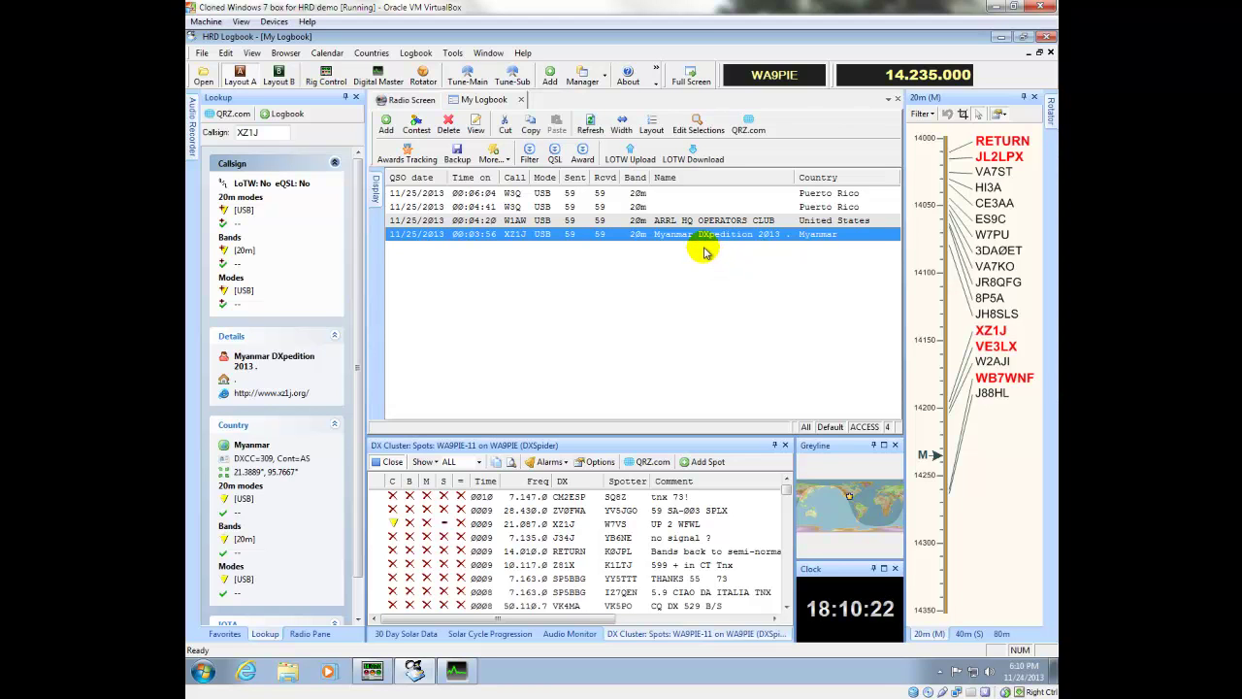
click(691, 153)
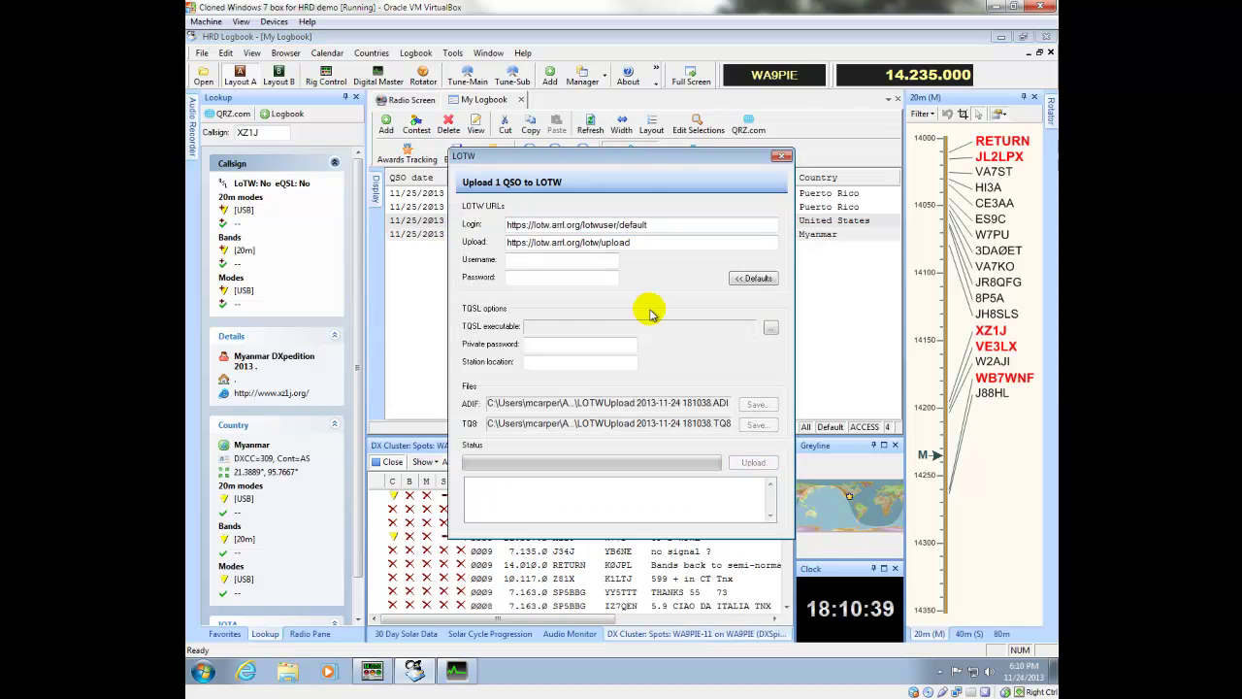
click(771, 328)
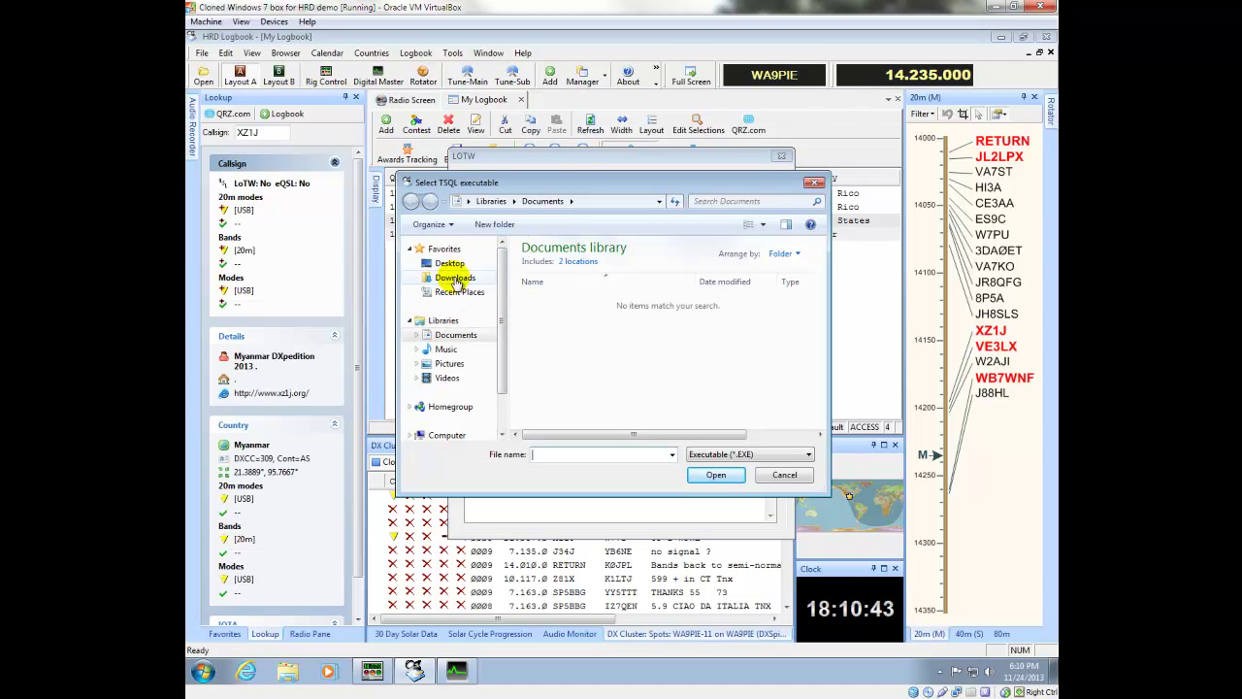
scroll(502, 377, down, 1)
click(445, 387)
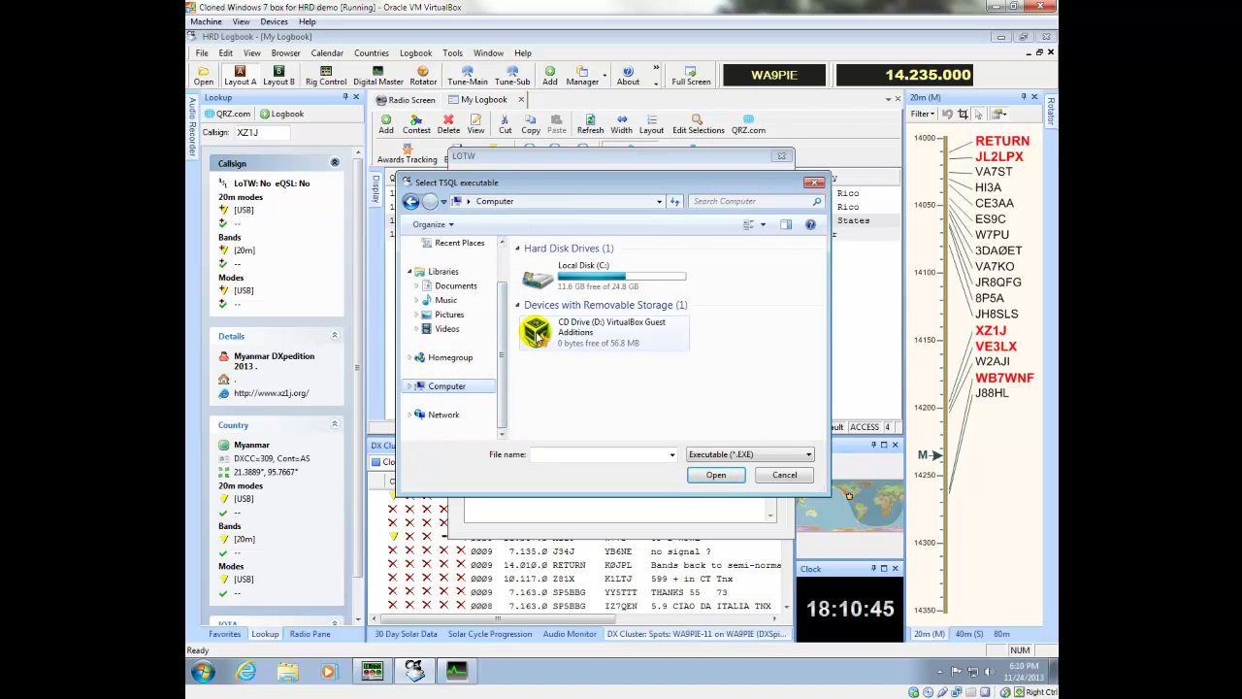
double_click(587, 282)
double_click(554, 282)
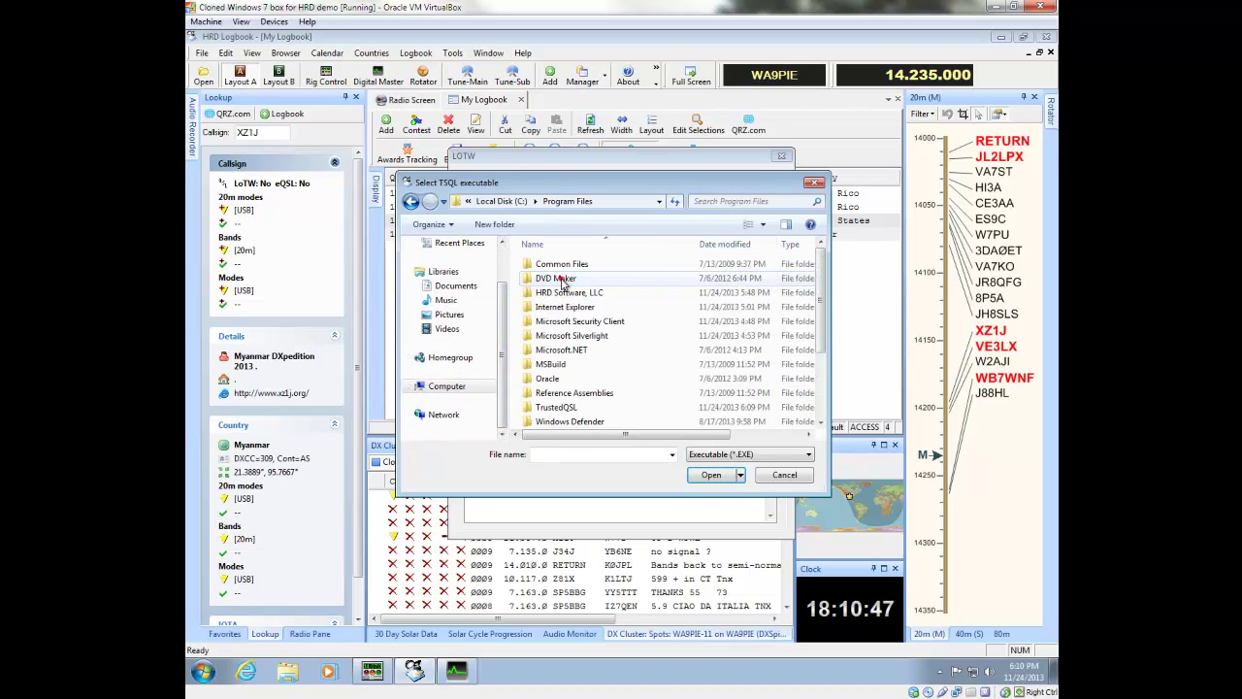
scroll(579, 327, down, 2)
scroll(571, 305, up, 2)
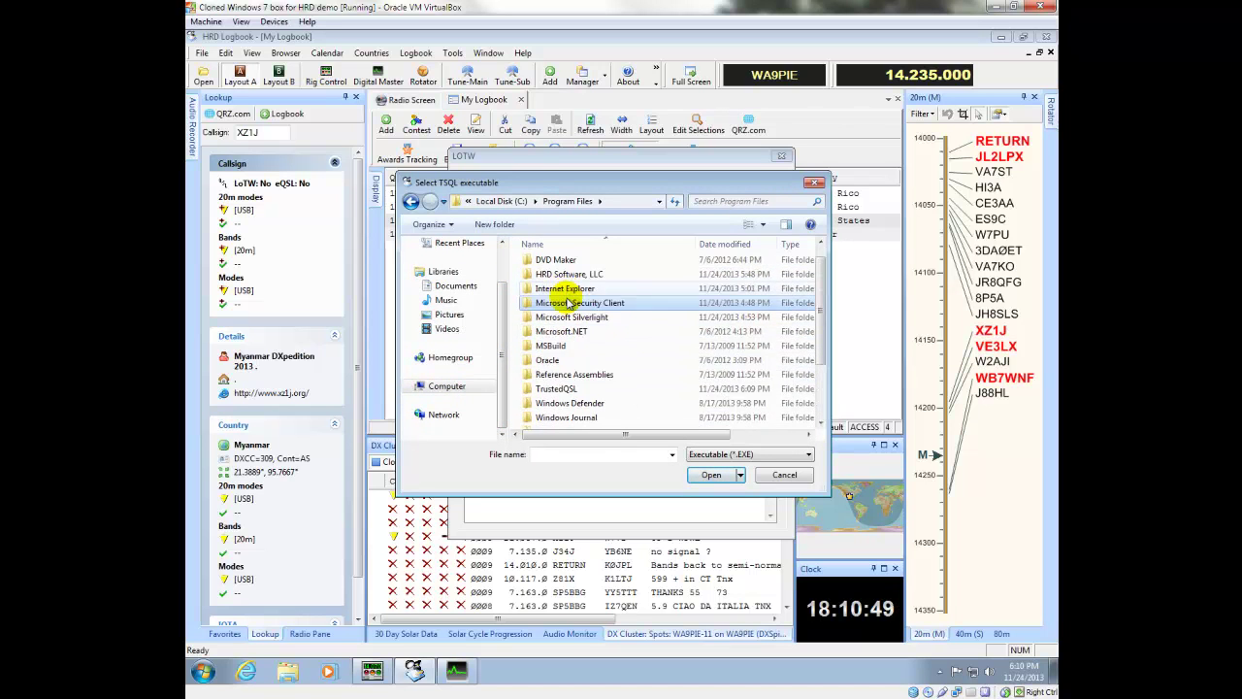
double_click(563, 389)
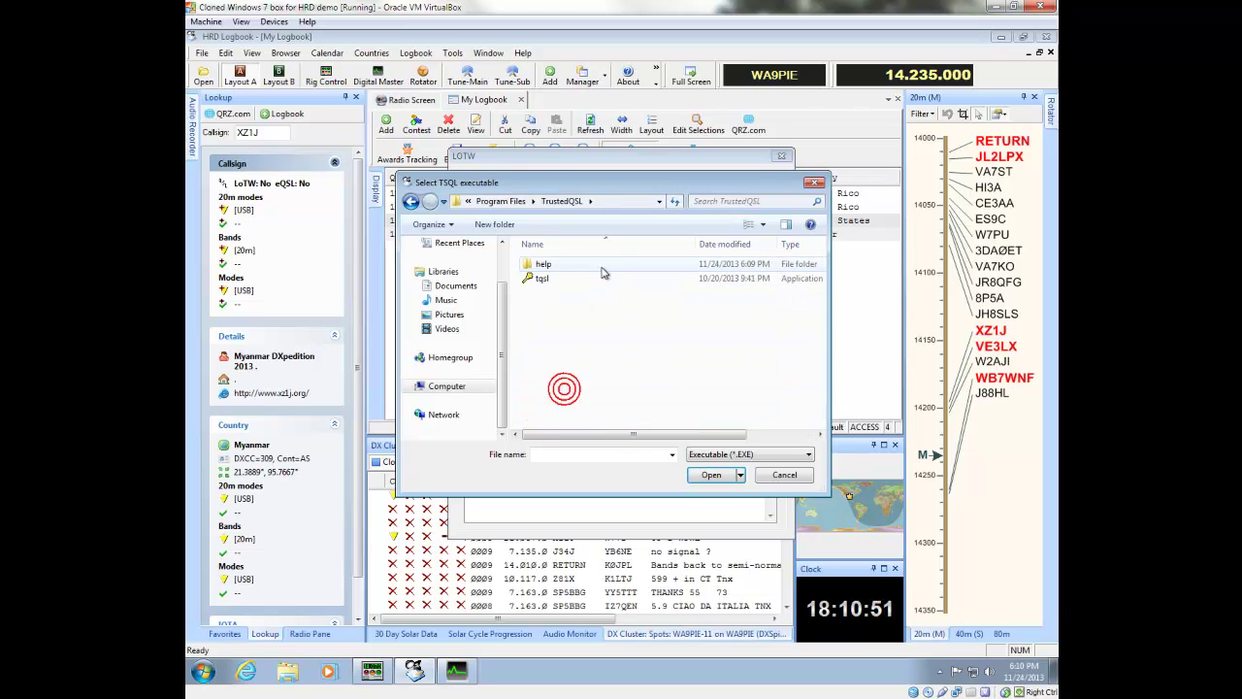
click(556, 281)
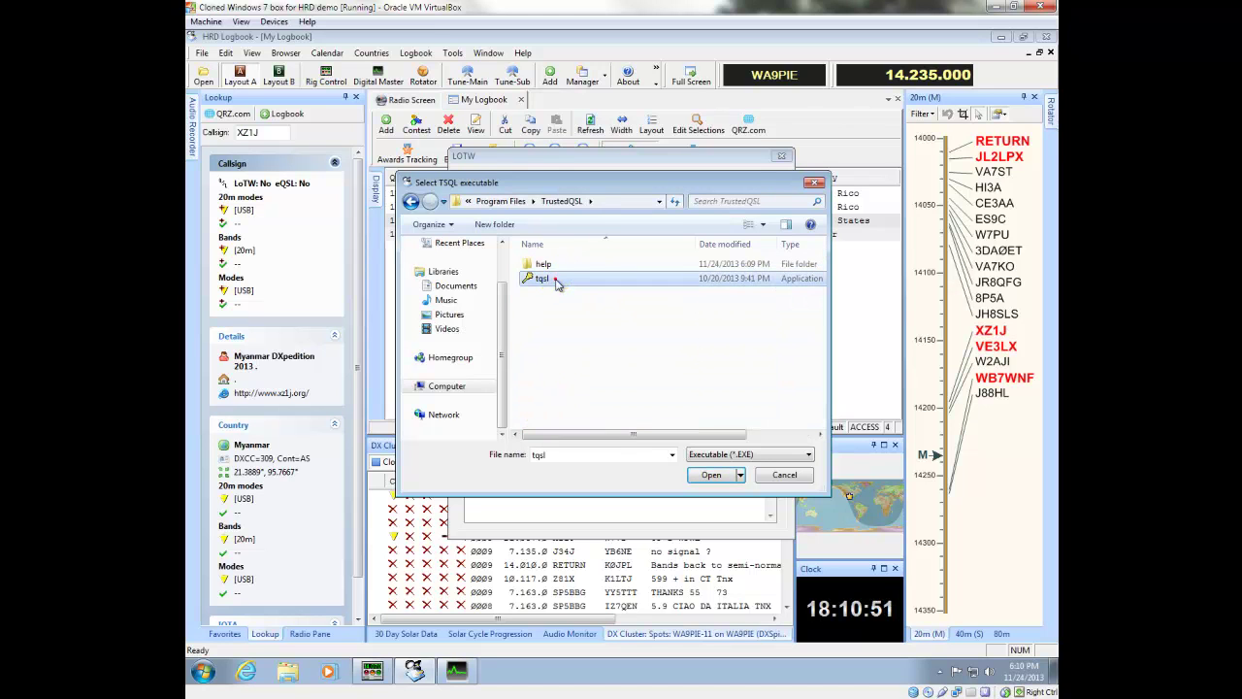
click(711, 475)
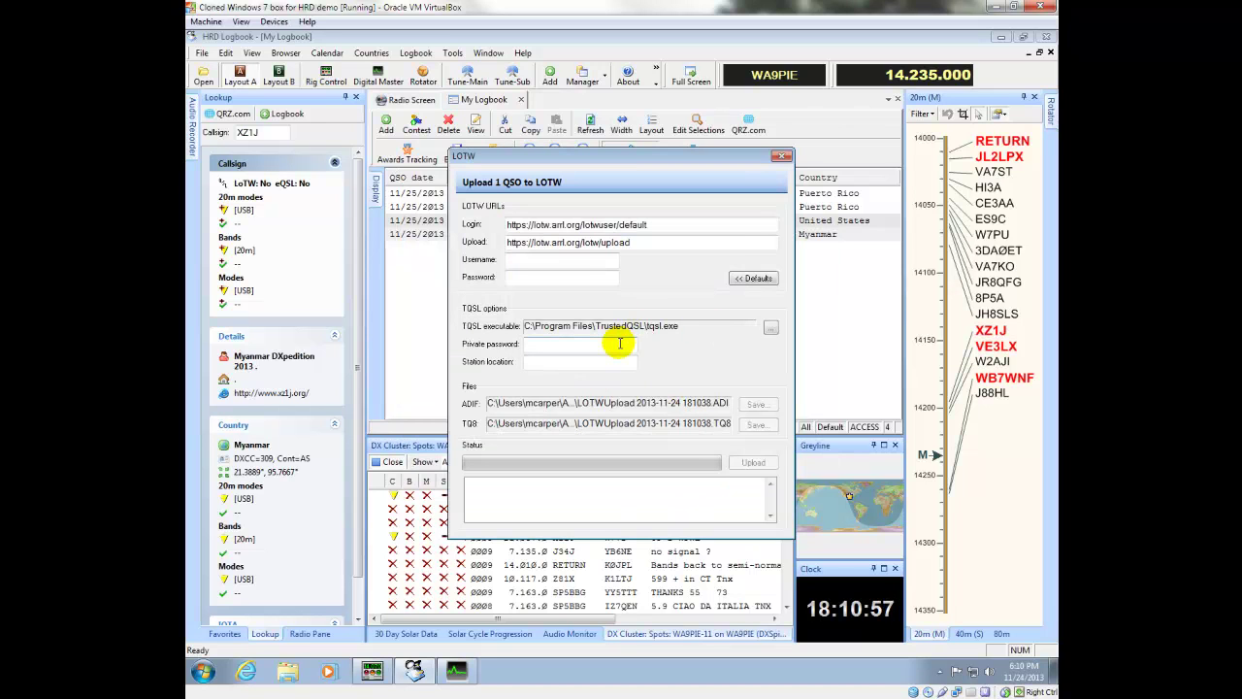
Step: Enter Prosper as the station location, fill in the LOTW username and password, and close the upload dialog without uploading
click(596, 363)
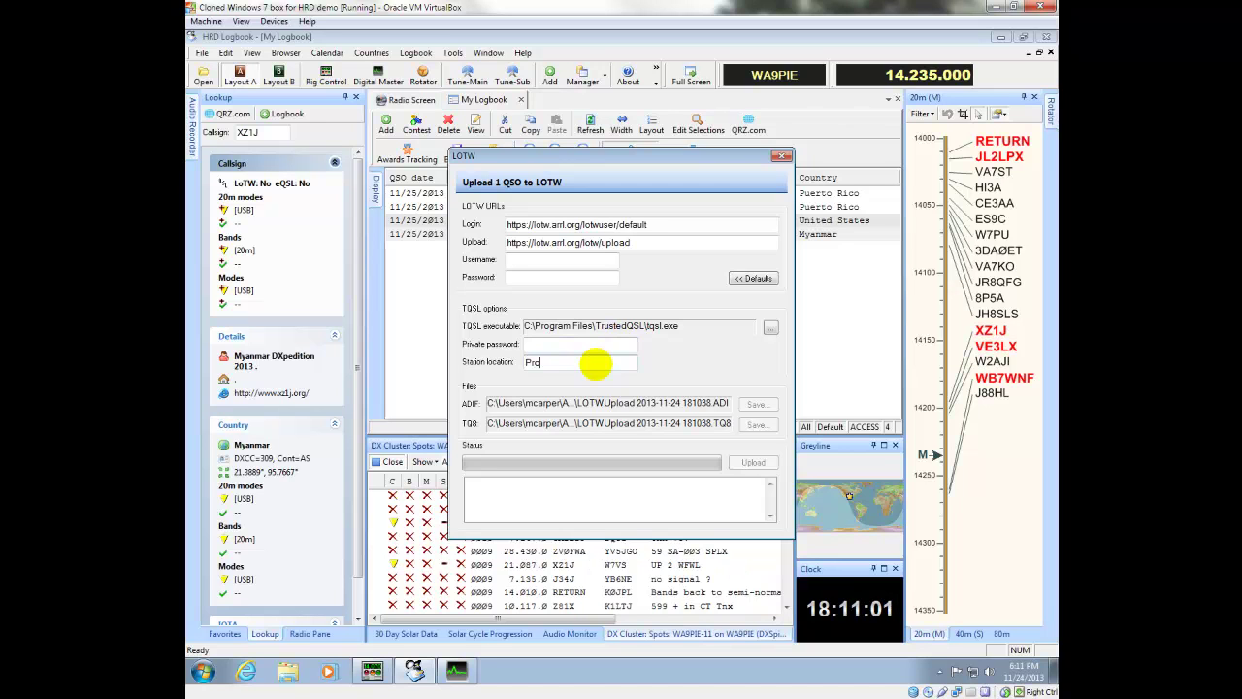
text(Prosper)
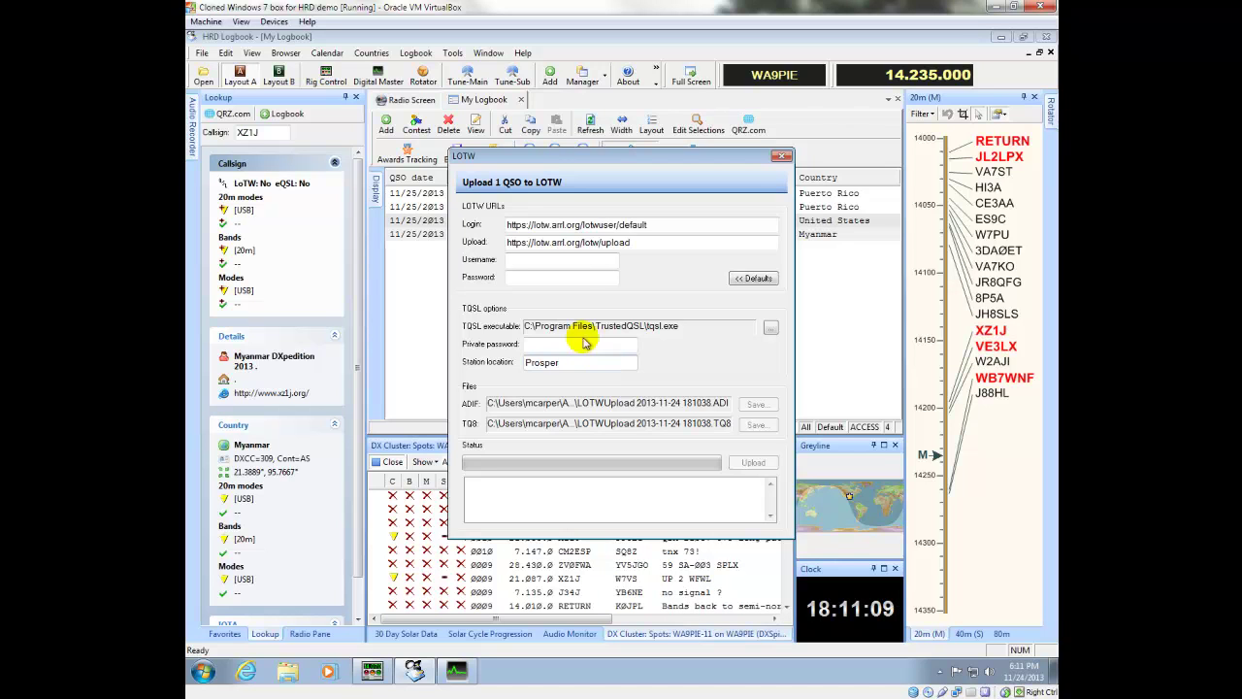
click(575, 263)
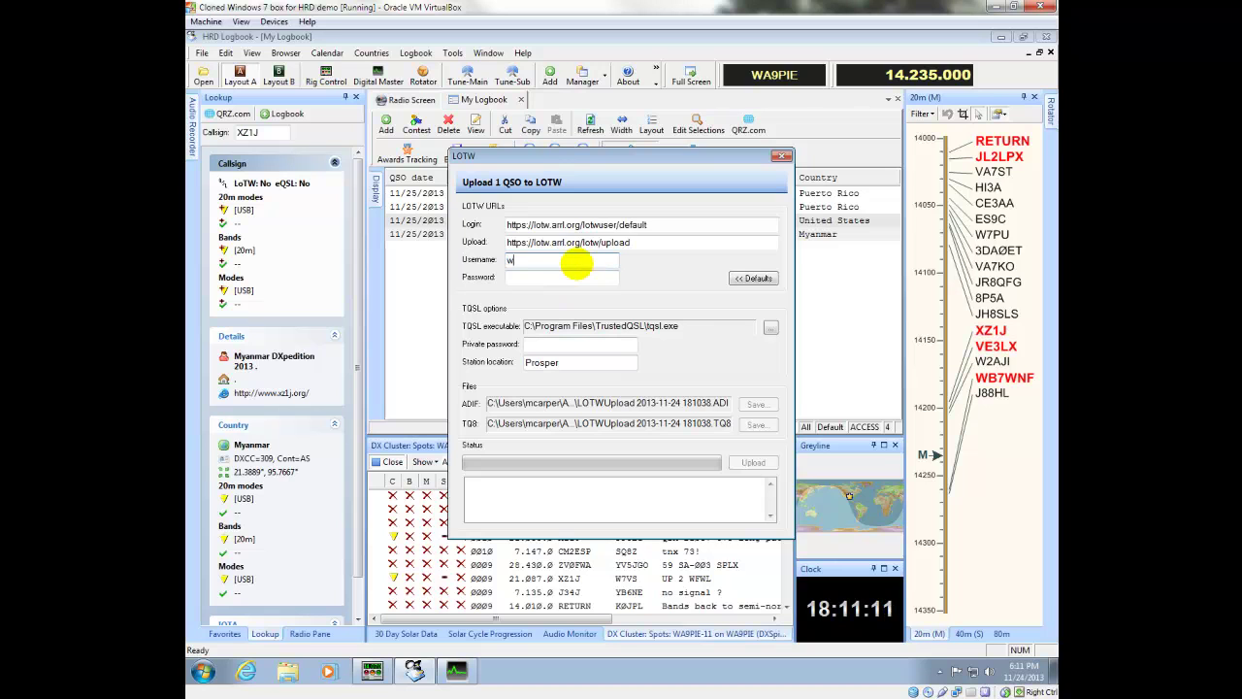
key(Tab)
text(**)
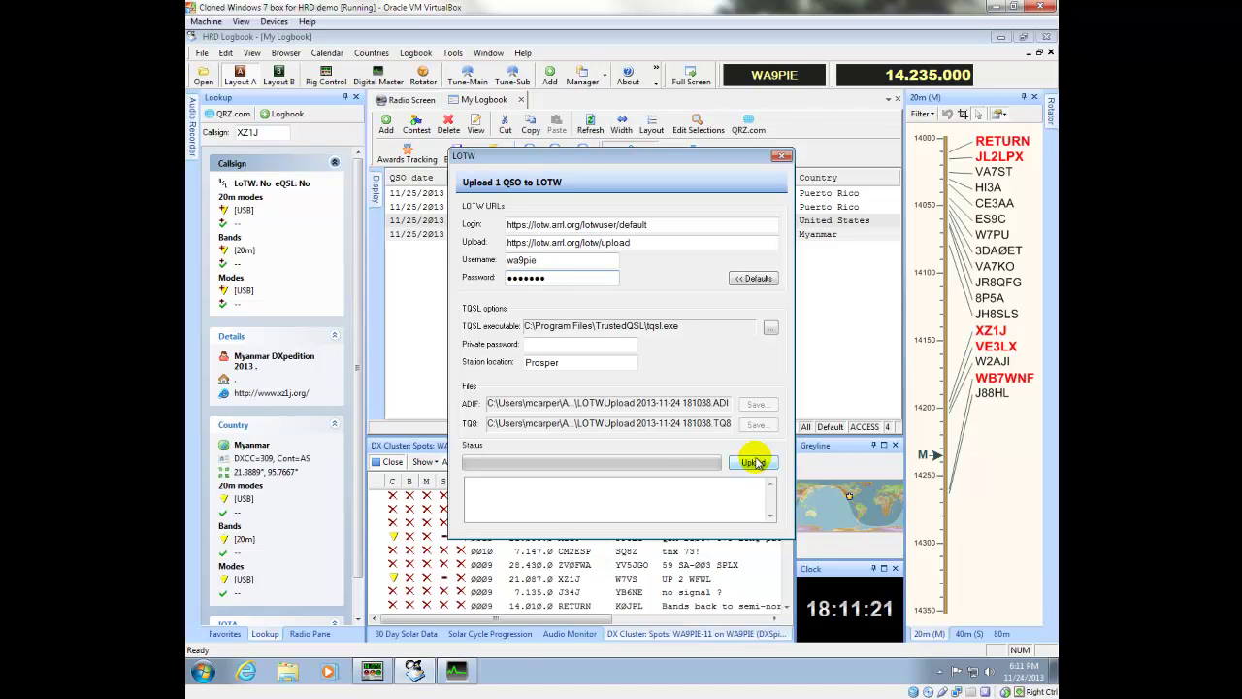
click(780, 157)
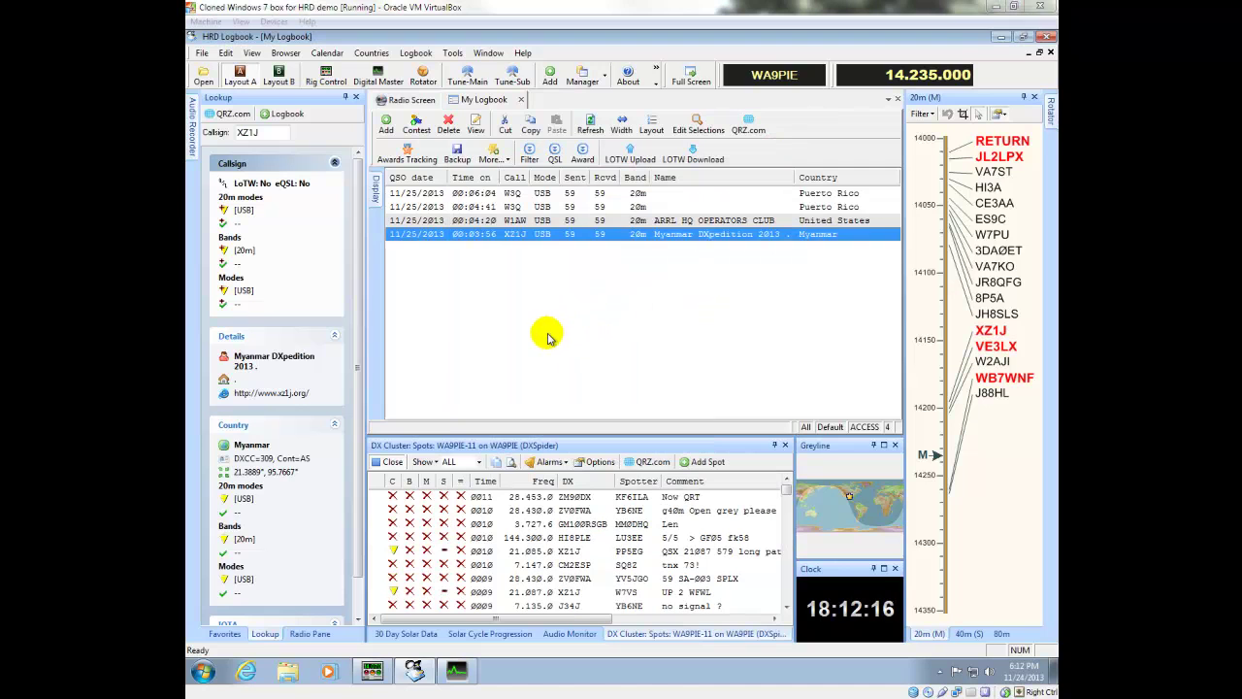
Step: Tune the radio from the favorites to 21.050 MHz, 6m CW Calling, 28.050 MHz and finally 7.01 MHz
click(224, 634)
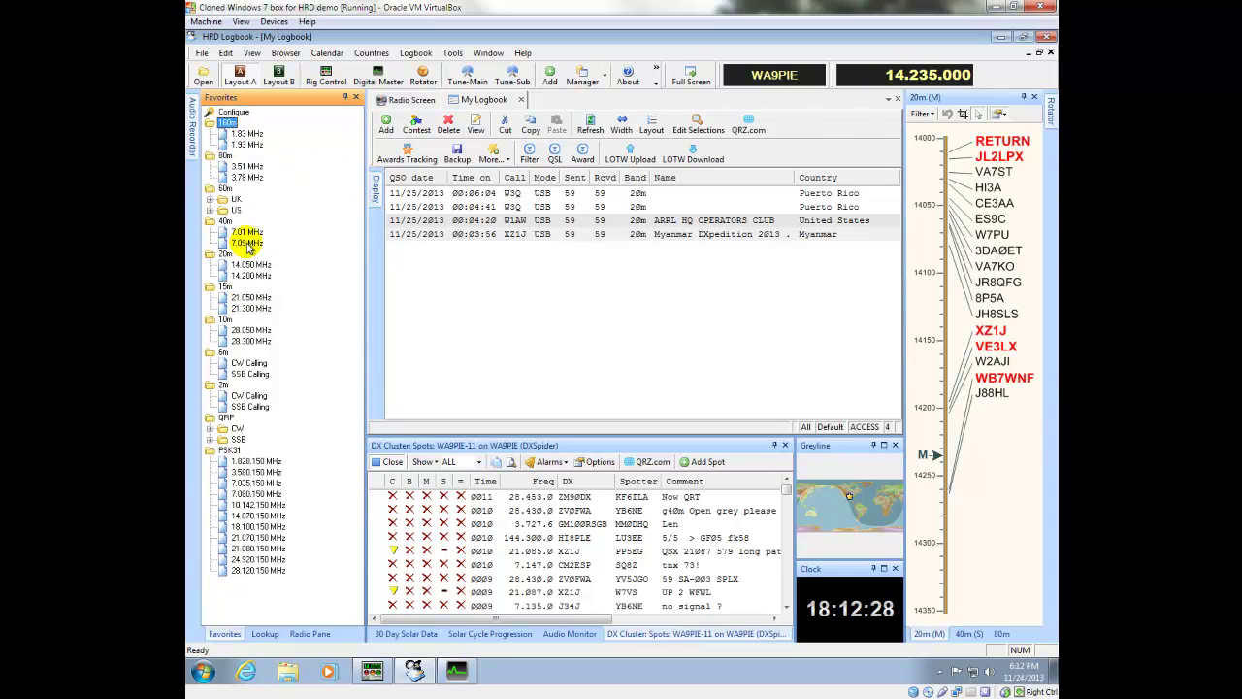
click(250, 297)
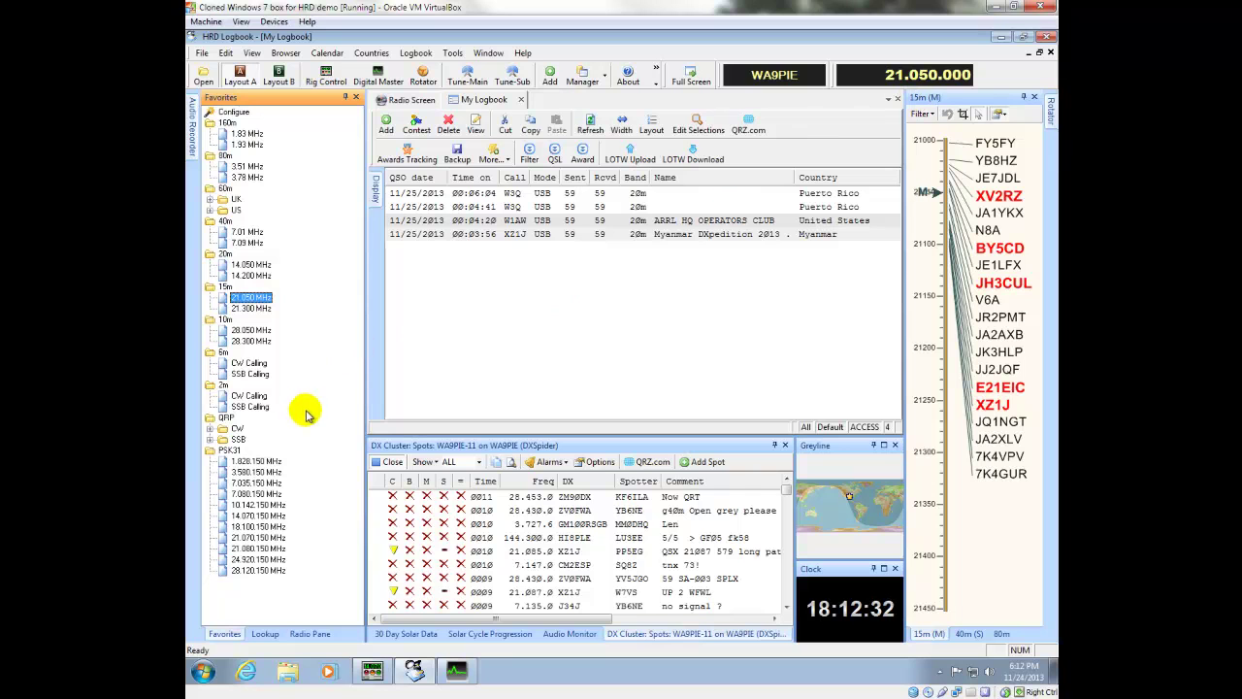
click(250, 365)
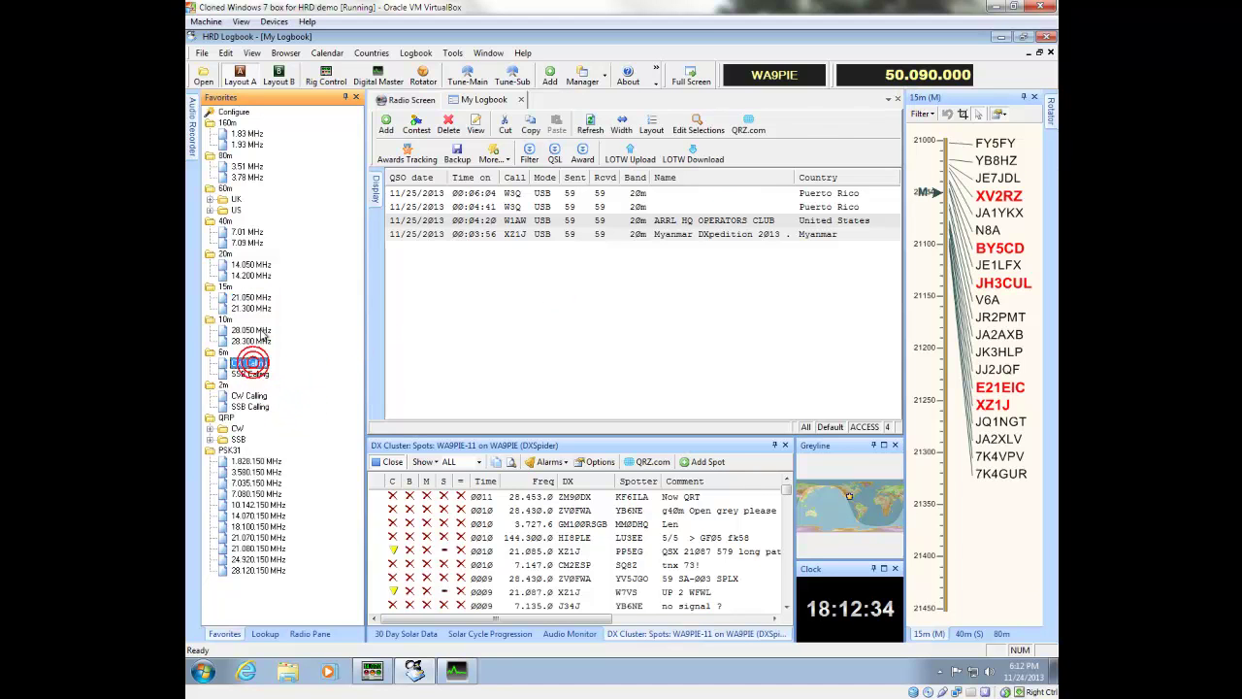
click(258, 331)
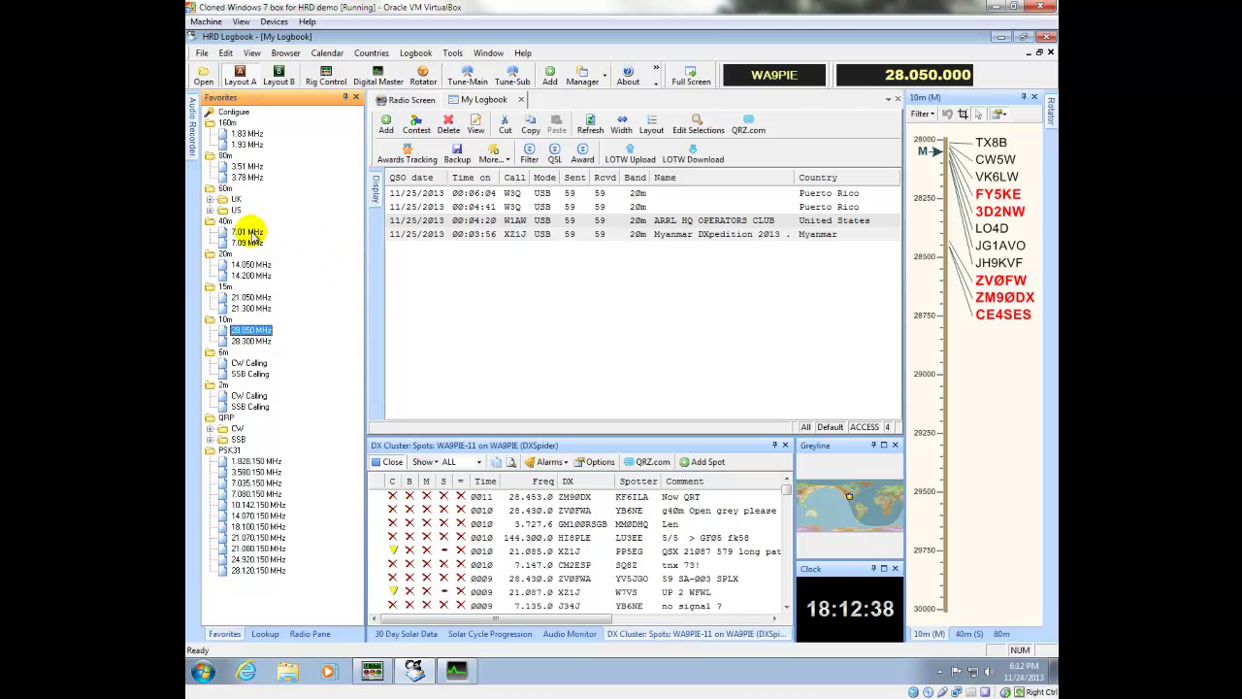
click(248, 233)
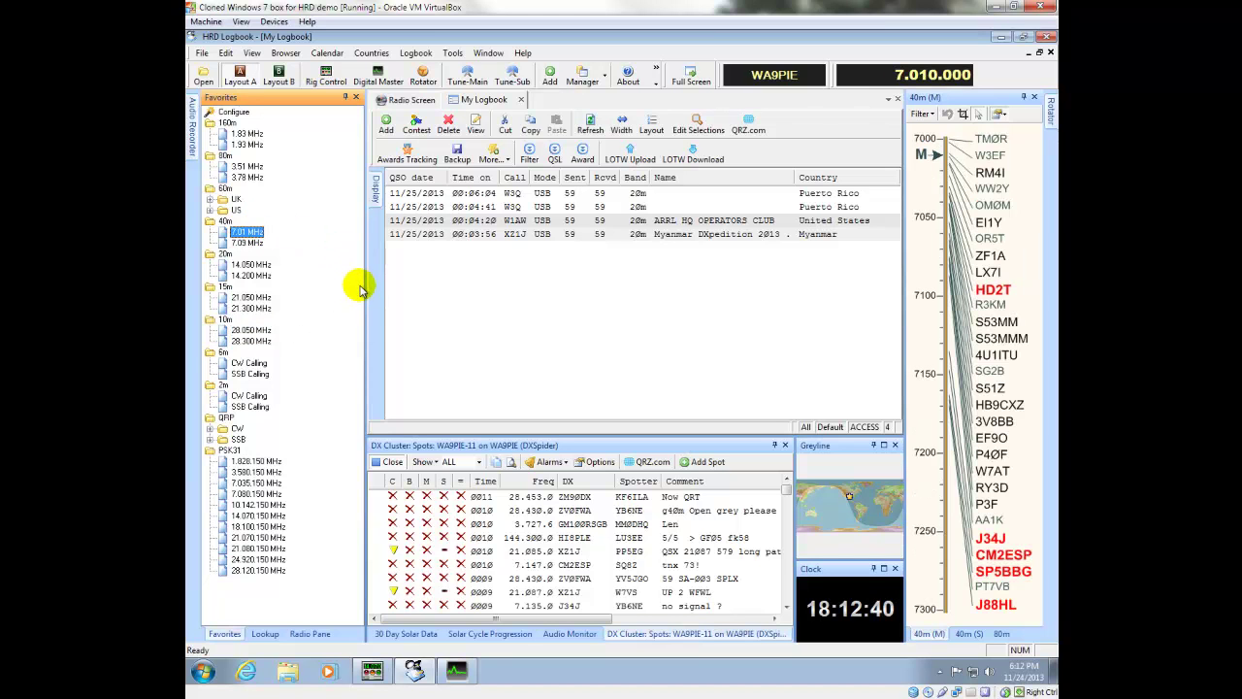
Step: Return to the XZ1J callsign lookup, review its details and open the web article about its country, Myanmar
click(264, 632)
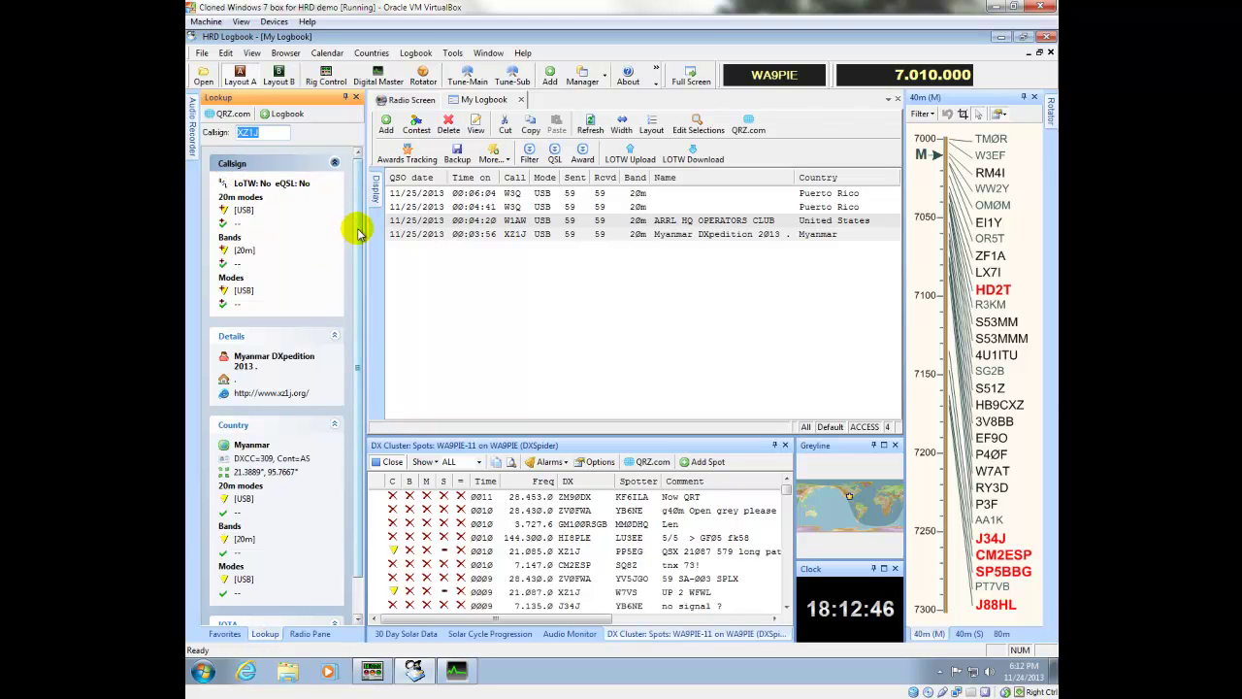
scroll(349, 271, down, 1)
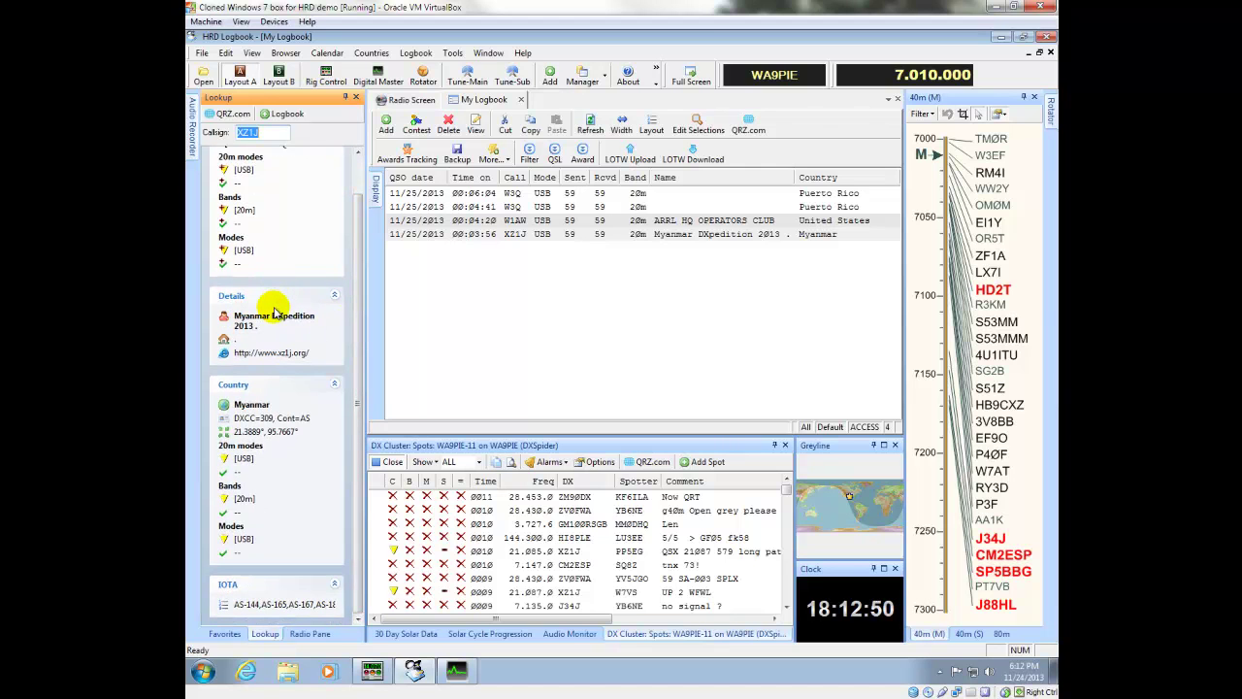
click(252, 405)
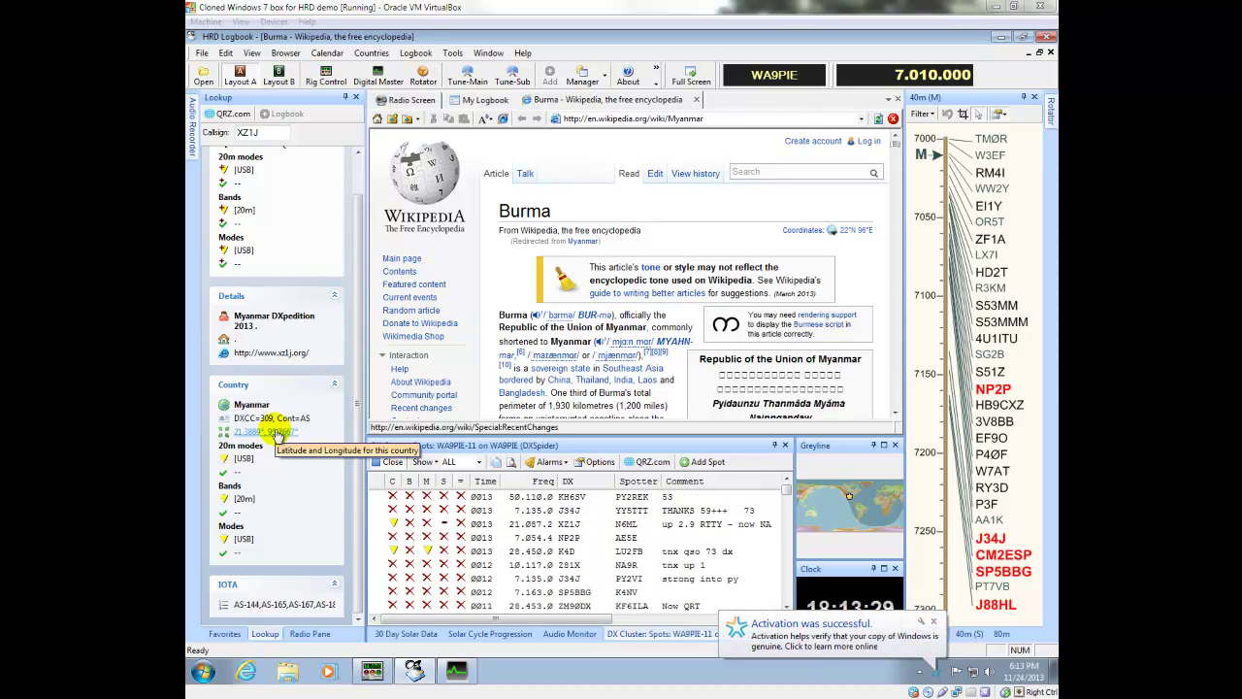
Step: Auto-hide the Greyline, Clock and 40m band panes, and return to My Logbook
click(874, 446)
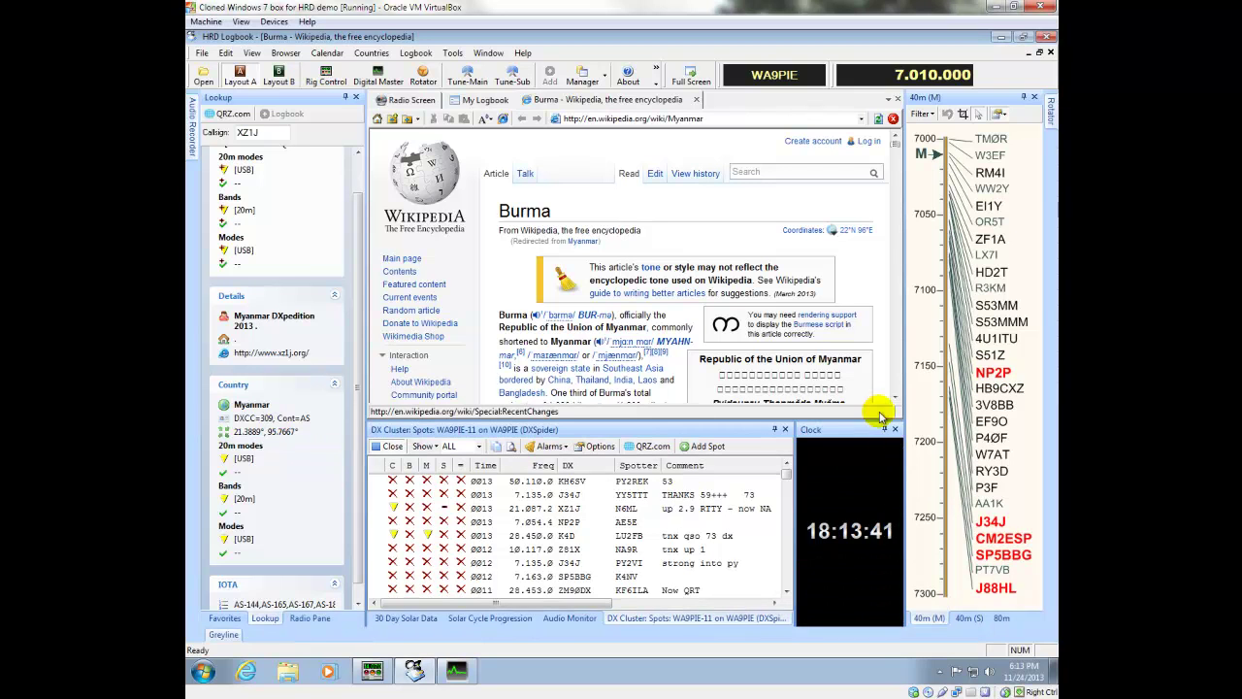
click(876, 414)
click(1024, 97)
click(484, 101)
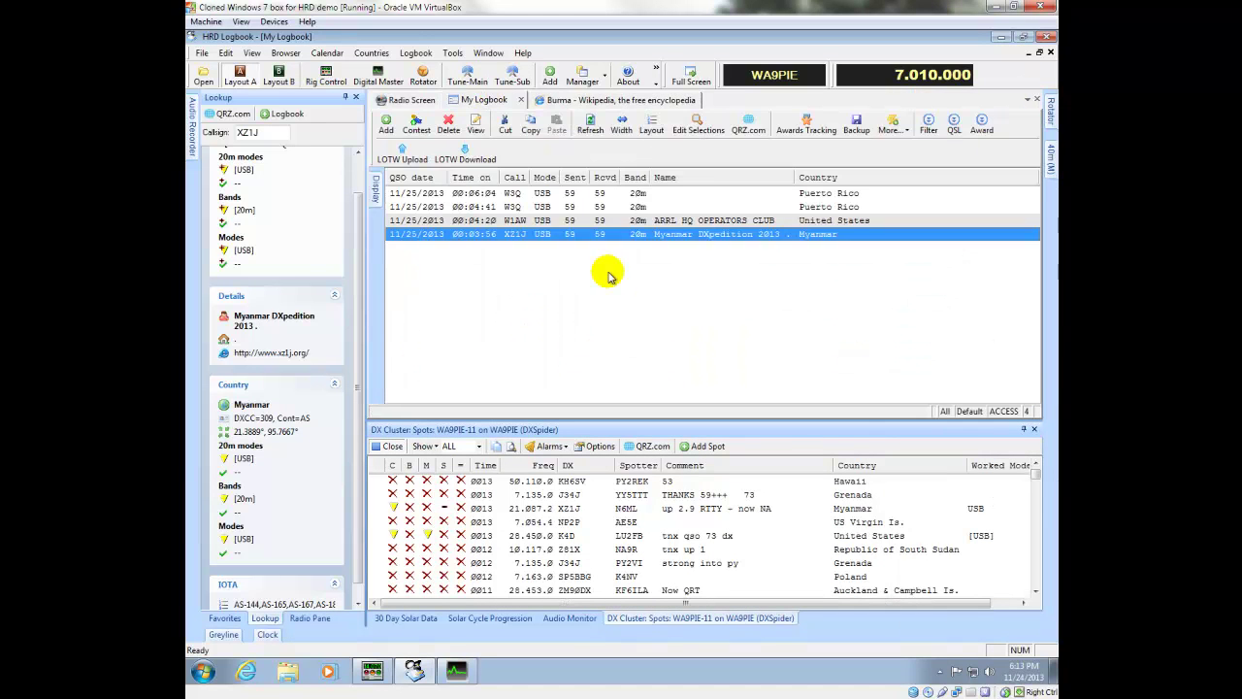
Step: View the hidden 40m band and Rotator panes and the 30 Day Solar Data and Solar Cycle Progression charts, ending on the DX Cluster spots
mouse_move(1051, 148)
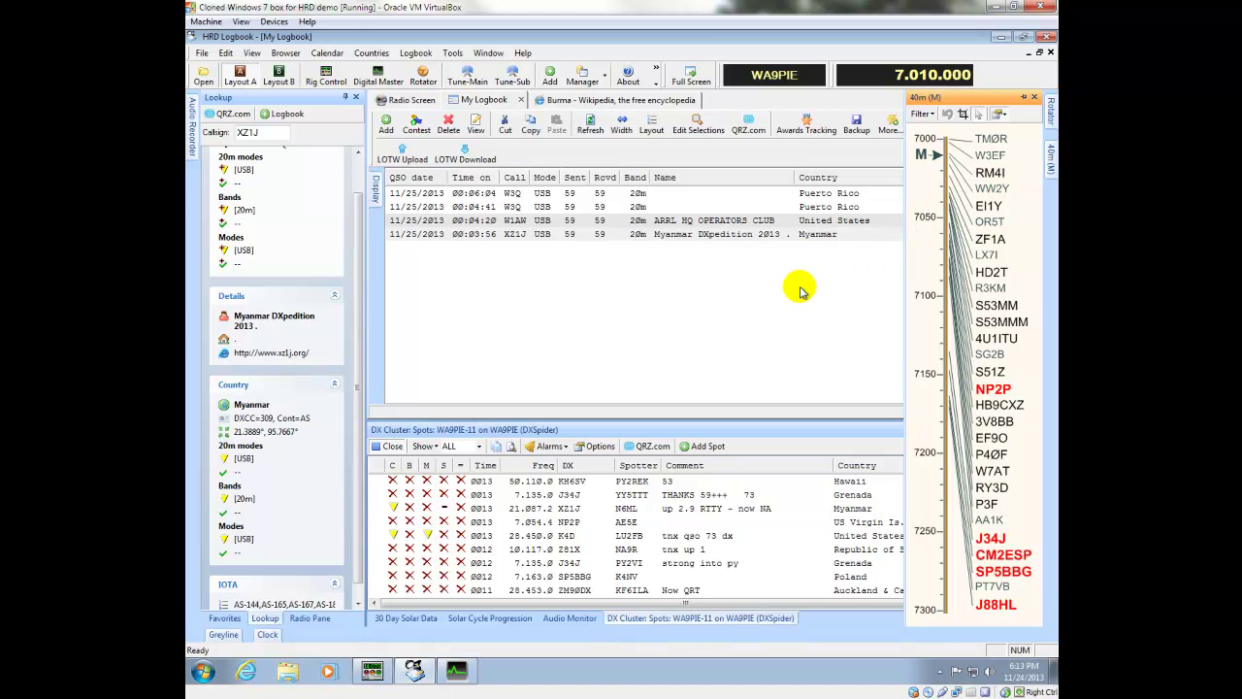
mouse_move(1049, 115)
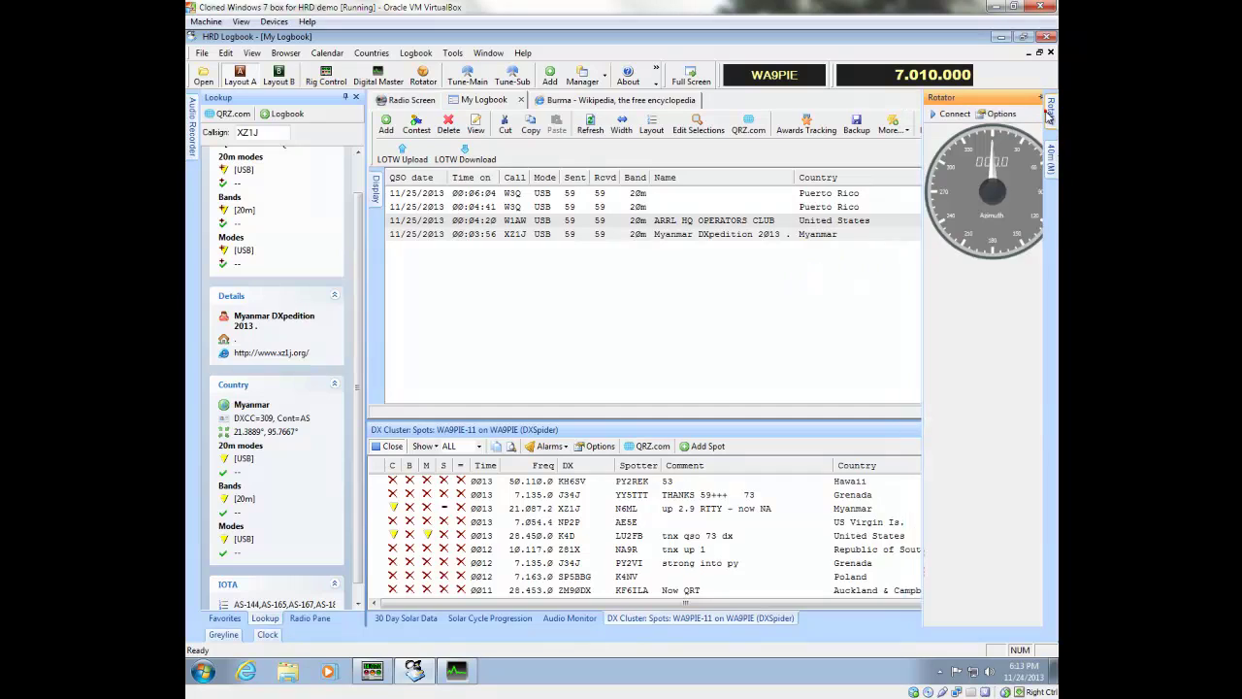
click(657, 301)
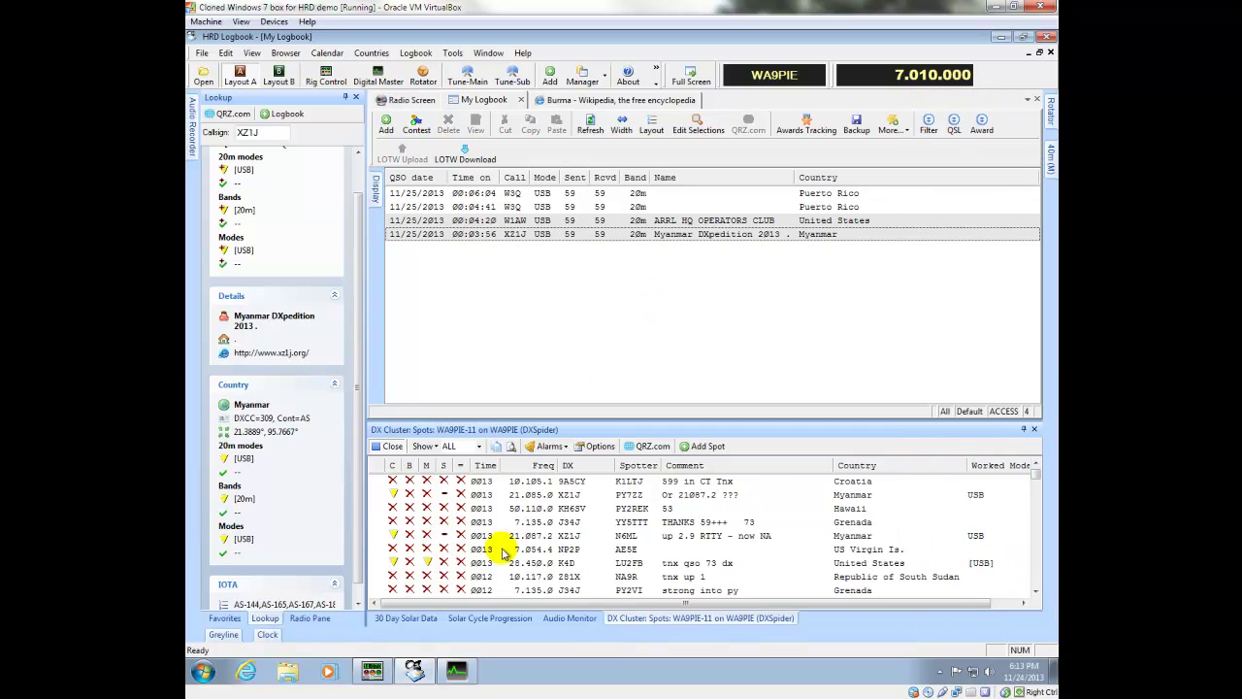
click(411, 617)
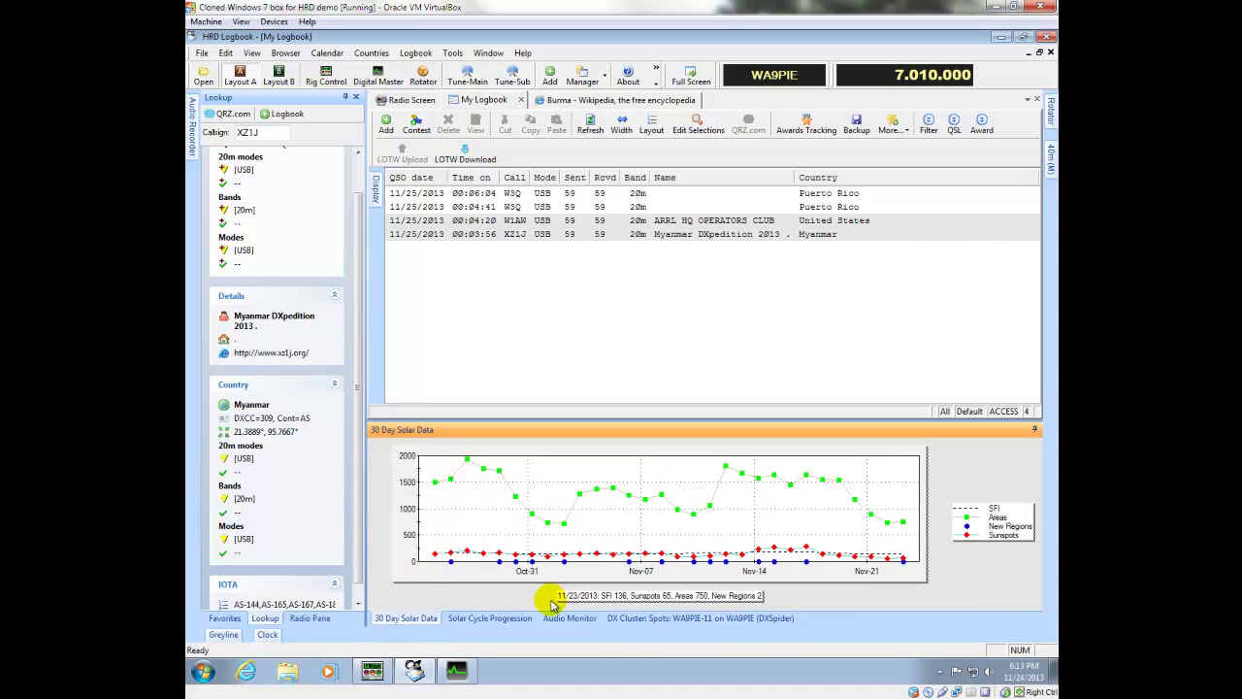
click(495, 619)
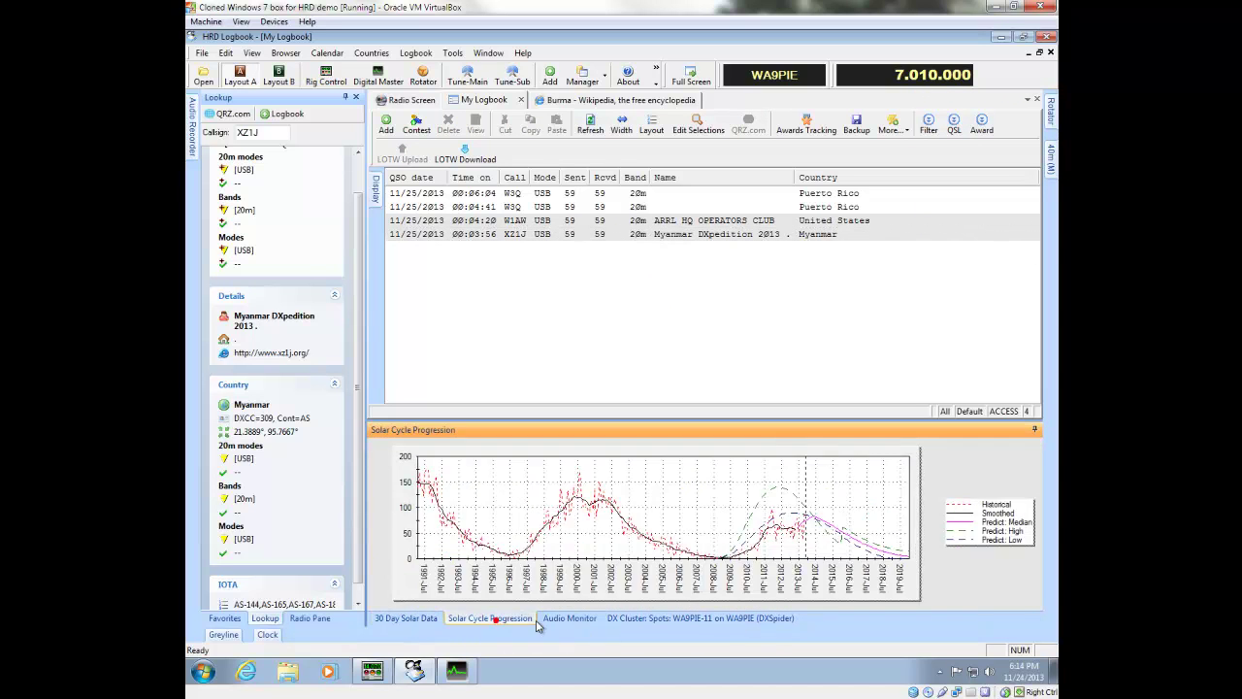
click(668, 619)
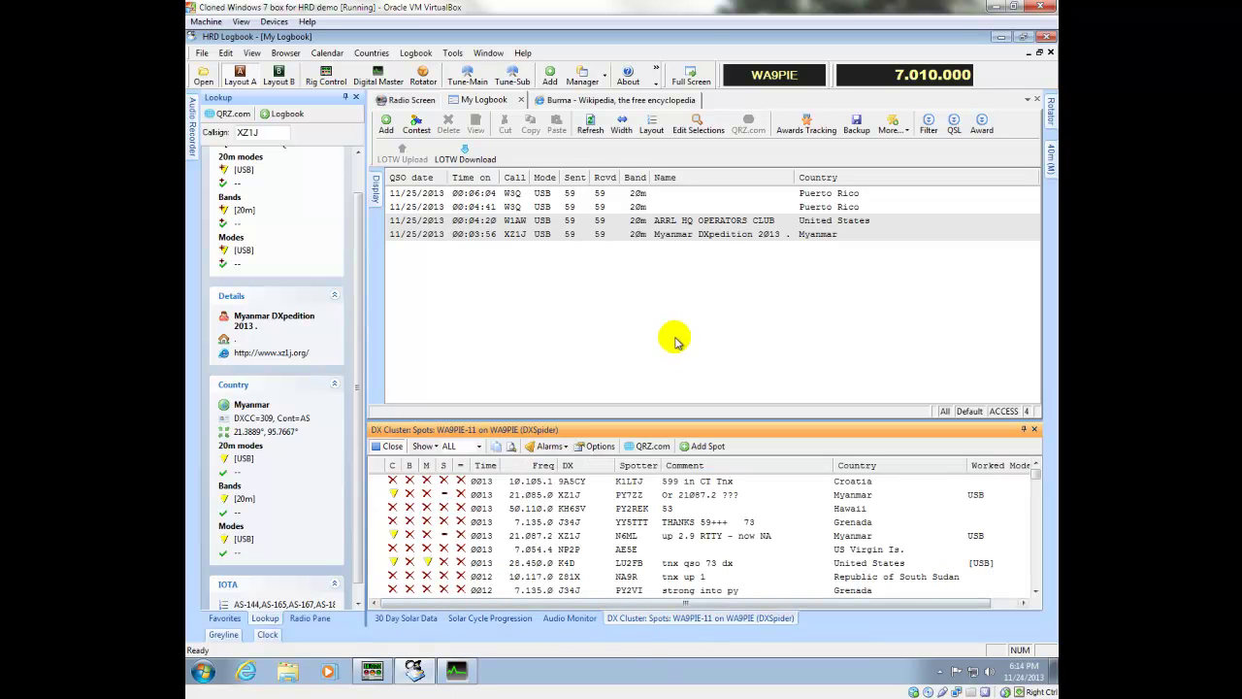
Step: Pin the hidden Clock pane beside the DX Cluster spots, and set it back to auto-hide
click(267, 634)
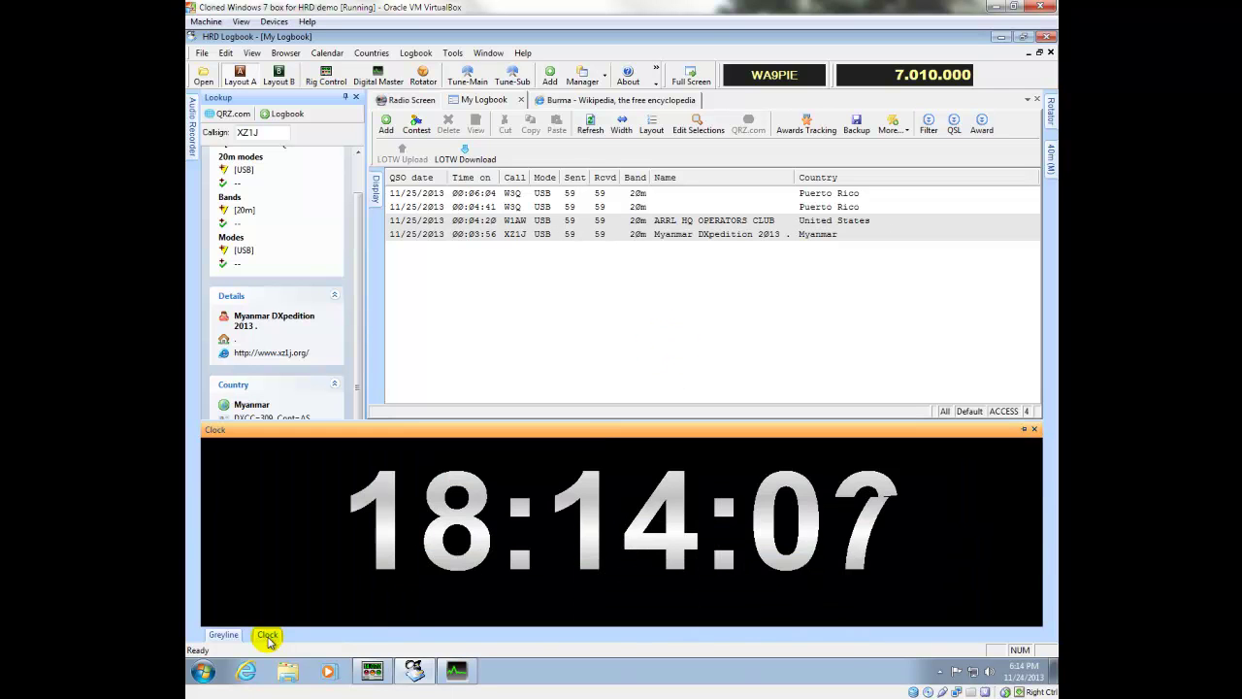
click(1024, 429)
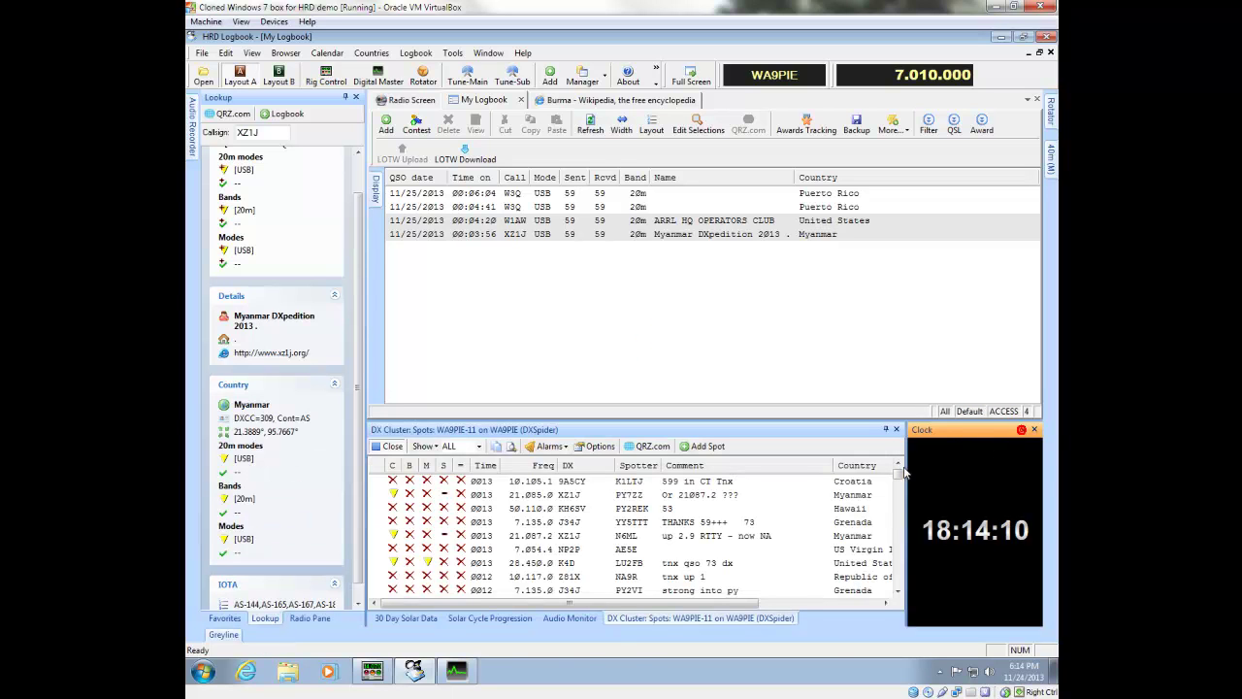
click(1024, 429)
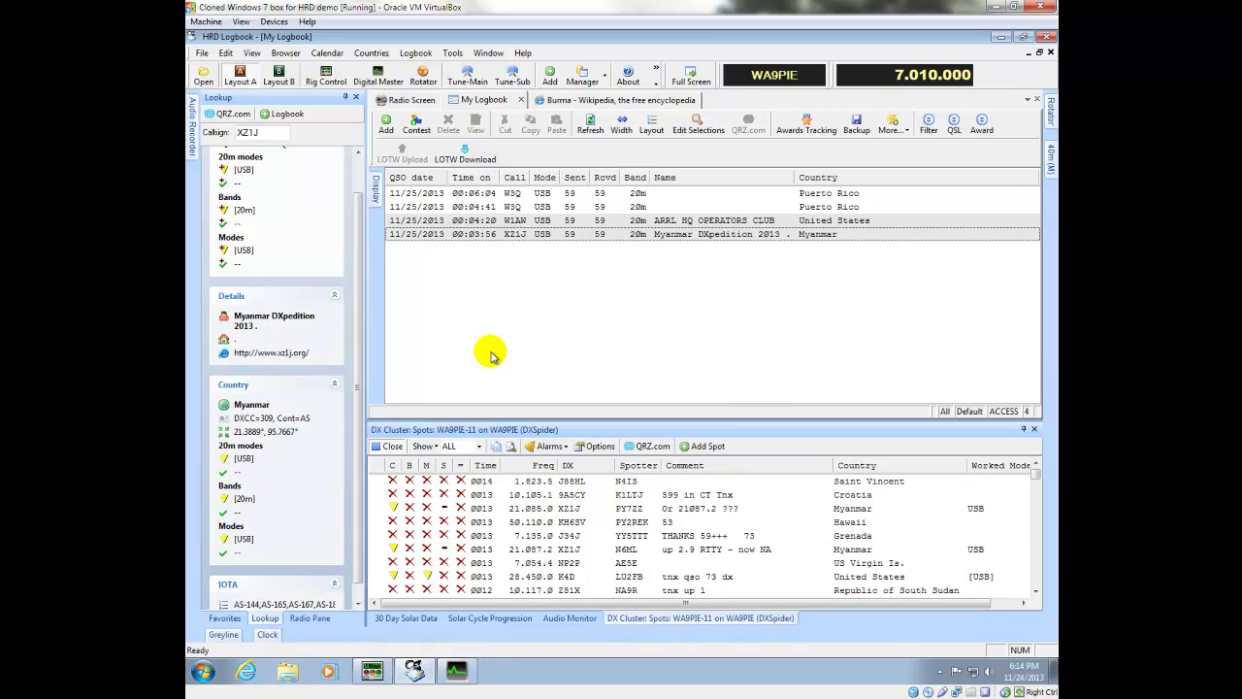
Step: Switch to the clean Windows 7 desktop and list all installed programs in the Start menu
key(alt+Tab)
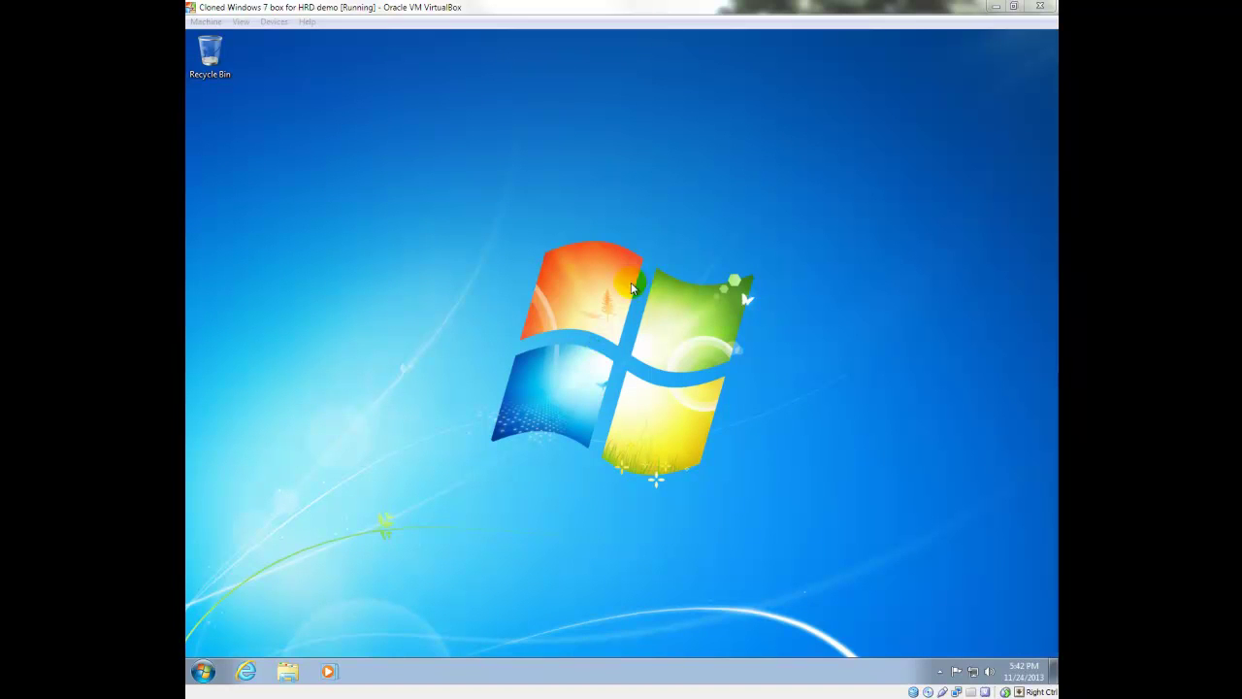
click(655, 247)
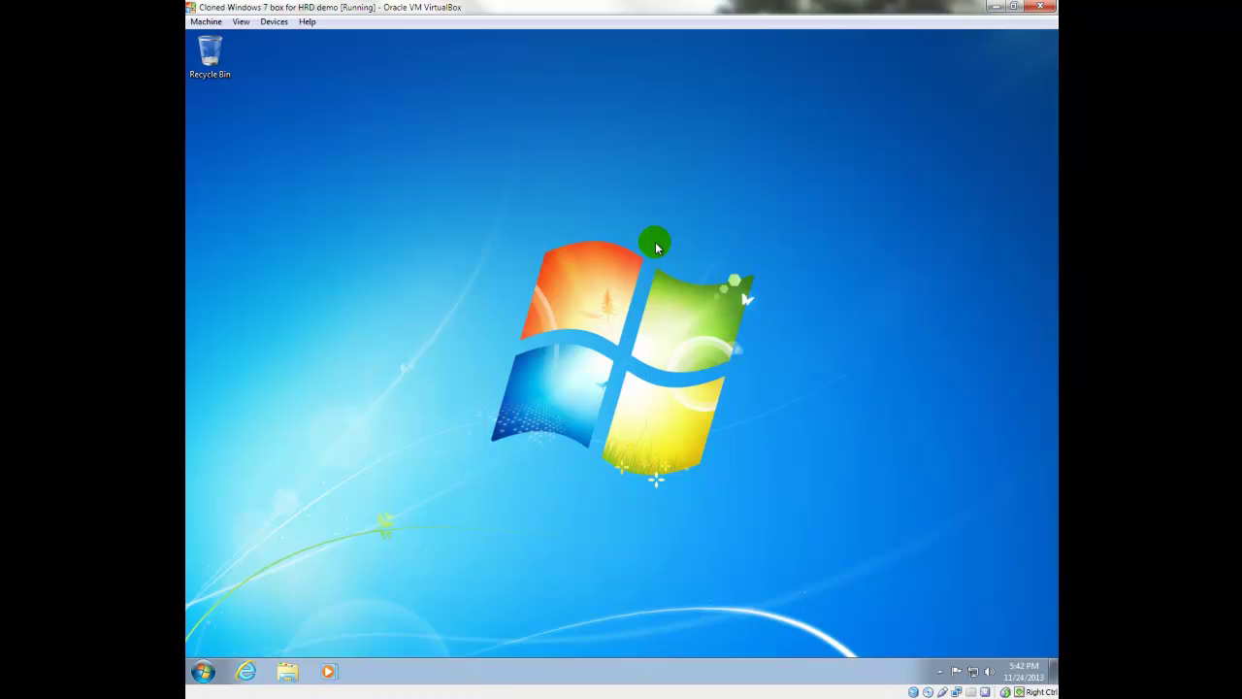
click(203, 670)
click(242, 611)
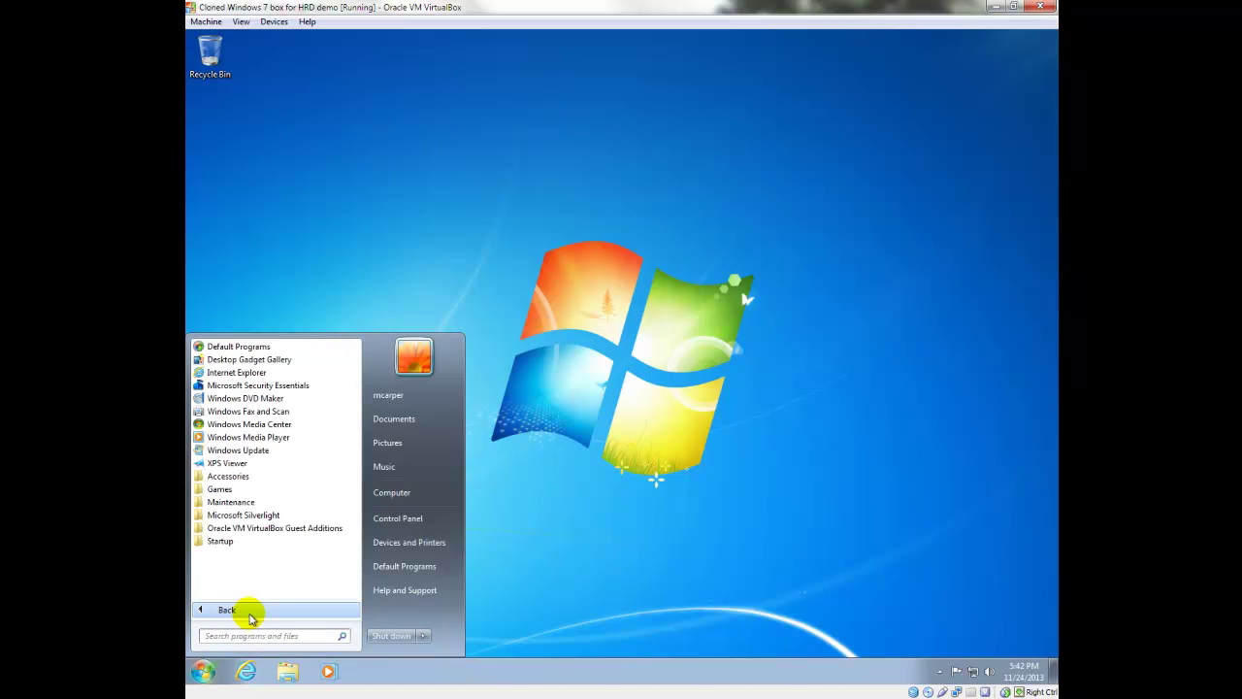